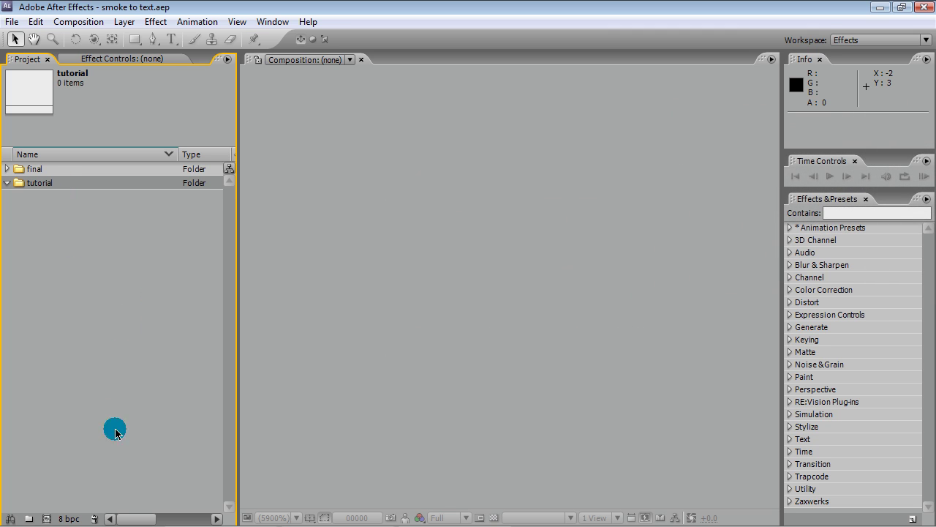
Create a 200-frame HDV/HDTV 720 25 composition named "text" and add a text layer reading "Smoke to Text".
click(47, 518)
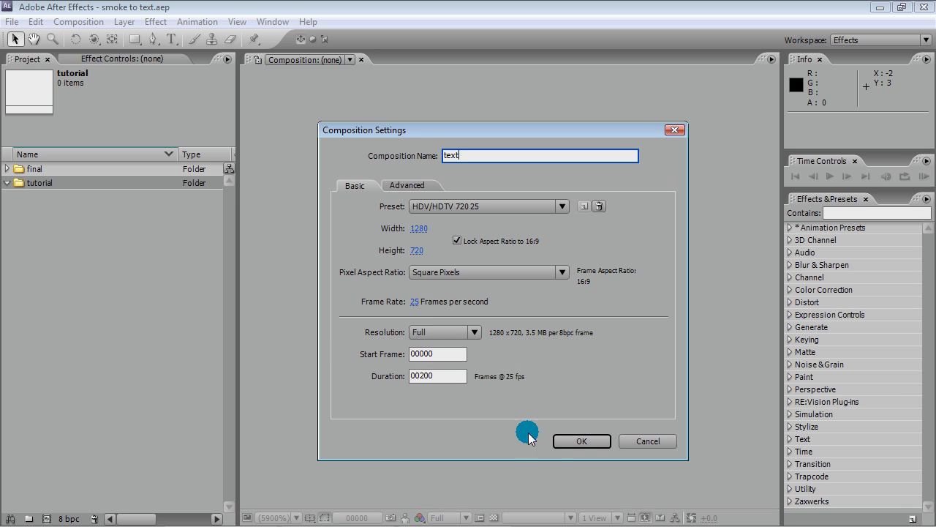
click(586, 440)
right_click(250, 414)
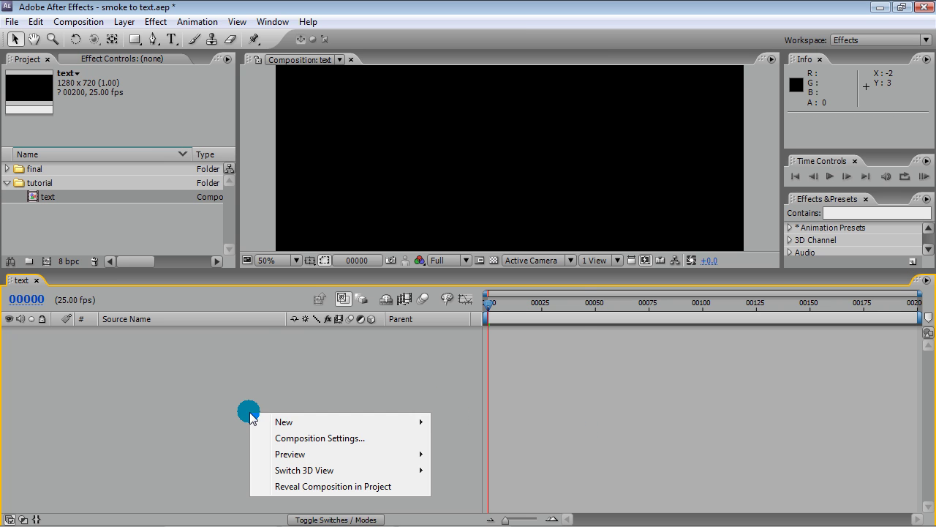
mouse_move(302, 424)
click(476, 309)
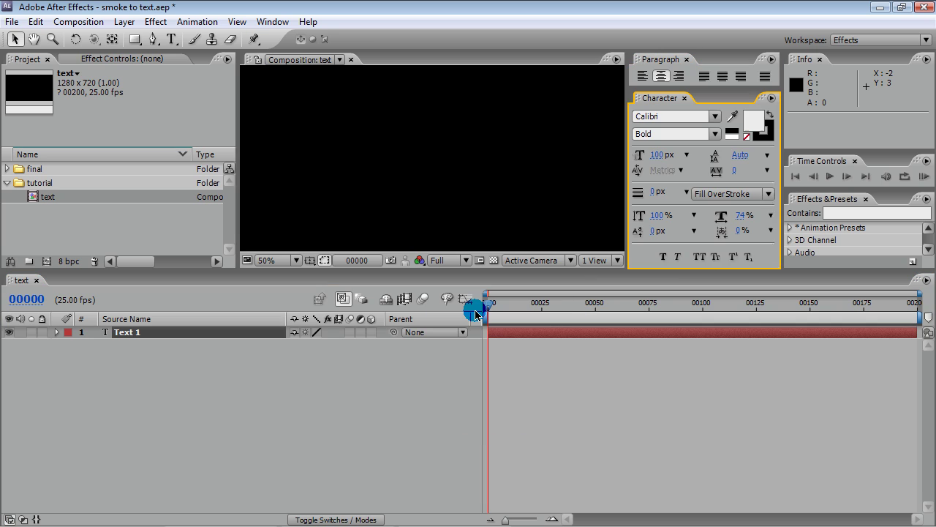
text(Smo)
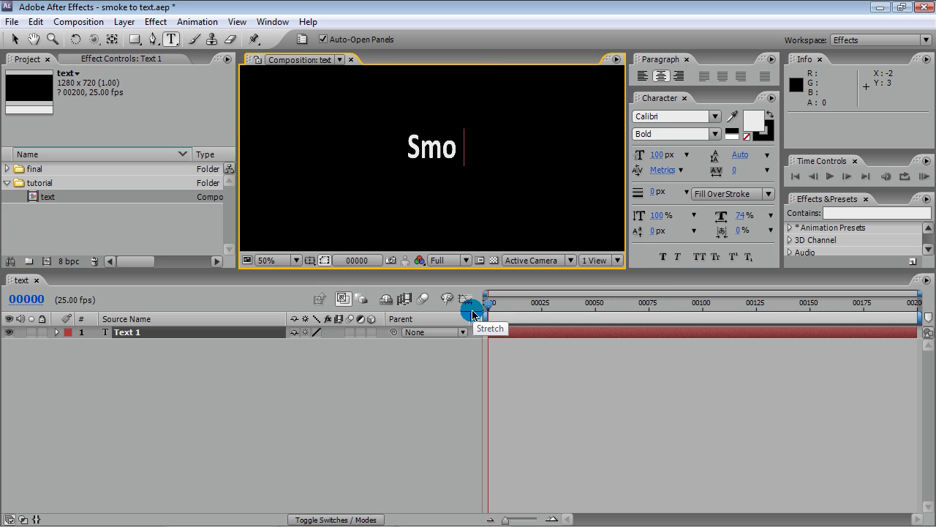
text(ke to Text)
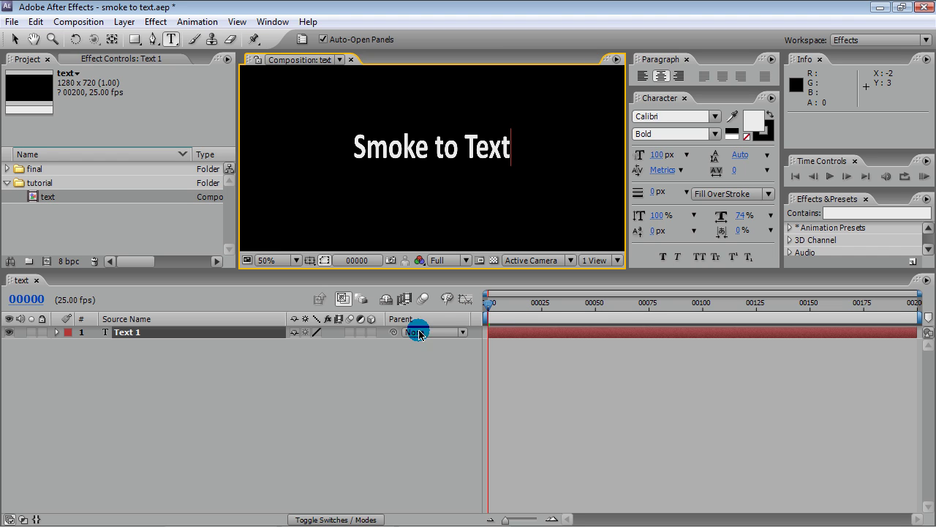
click(393, 360)
click(686, 60)
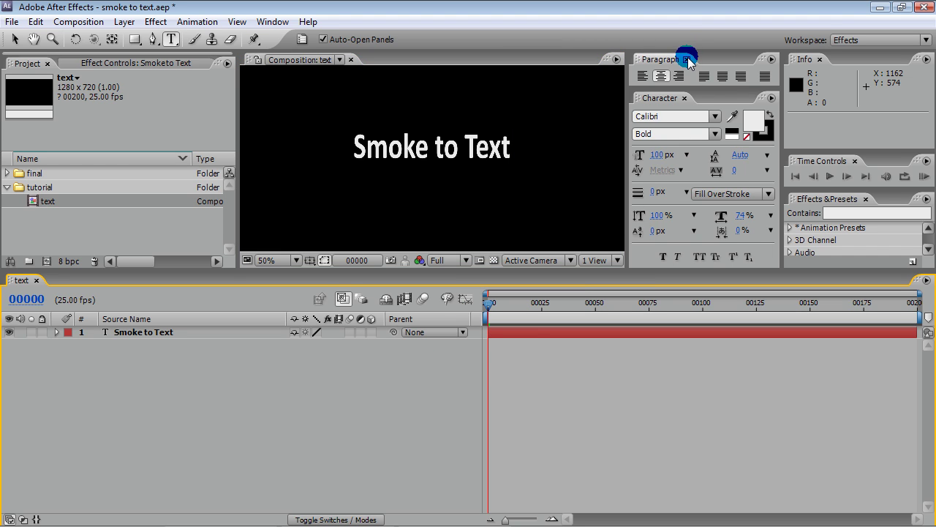
click(685, 59)
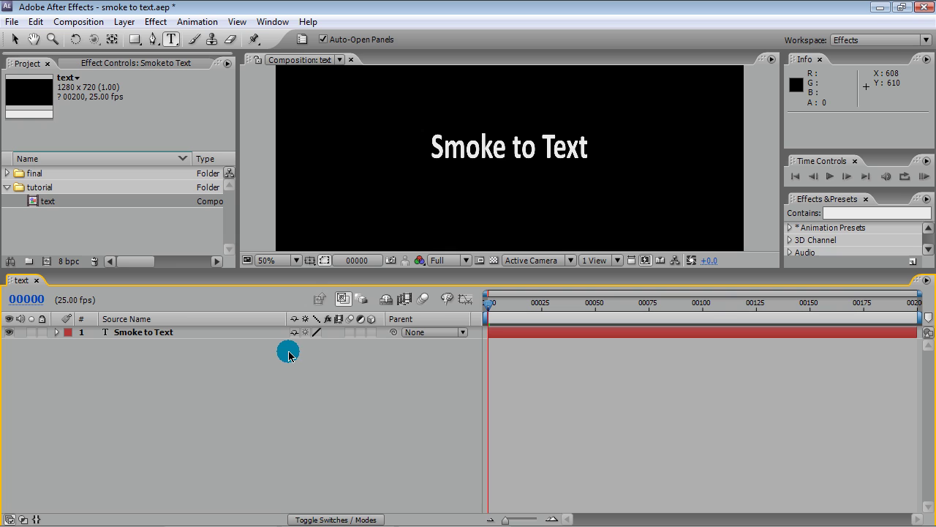
Create a second 1280 x 720, 200-frame composition named "smoke" and place the text composition in it as a layer.
click(48, 262)
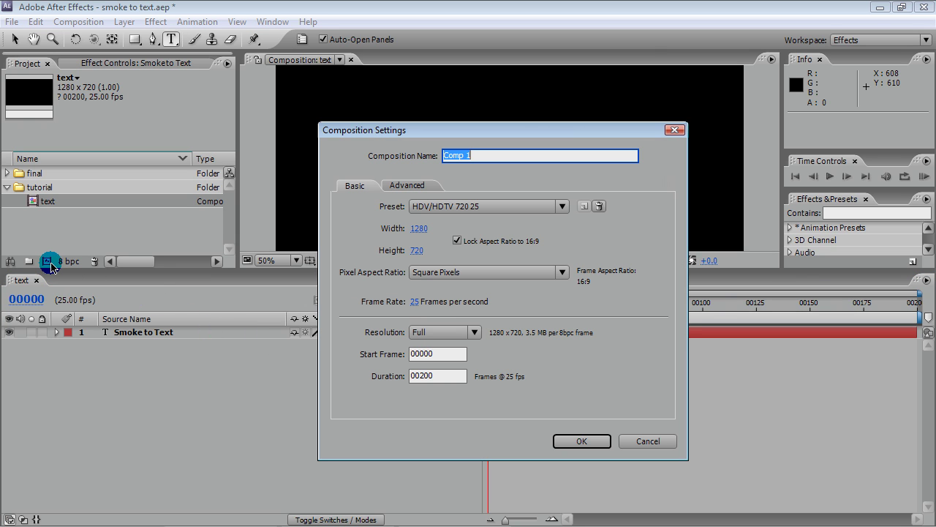
text(s)
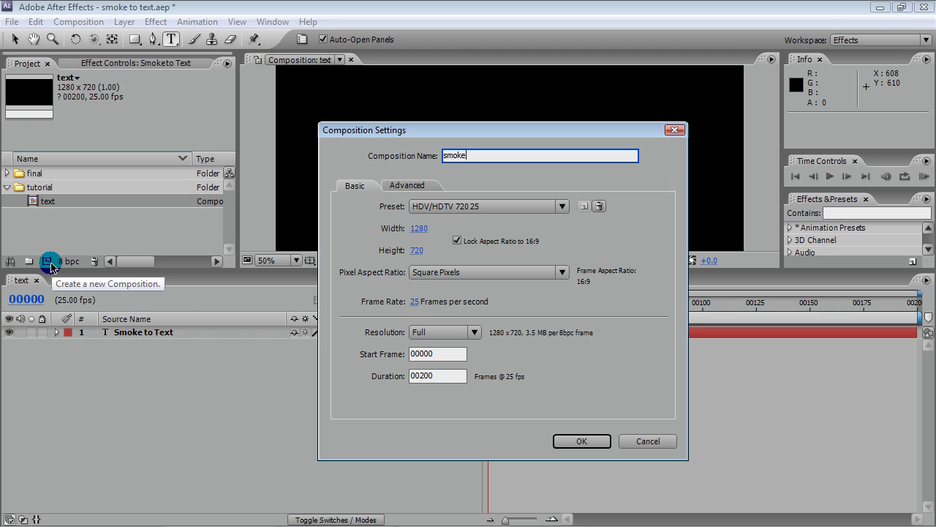
text(moke)
click(581, 441)
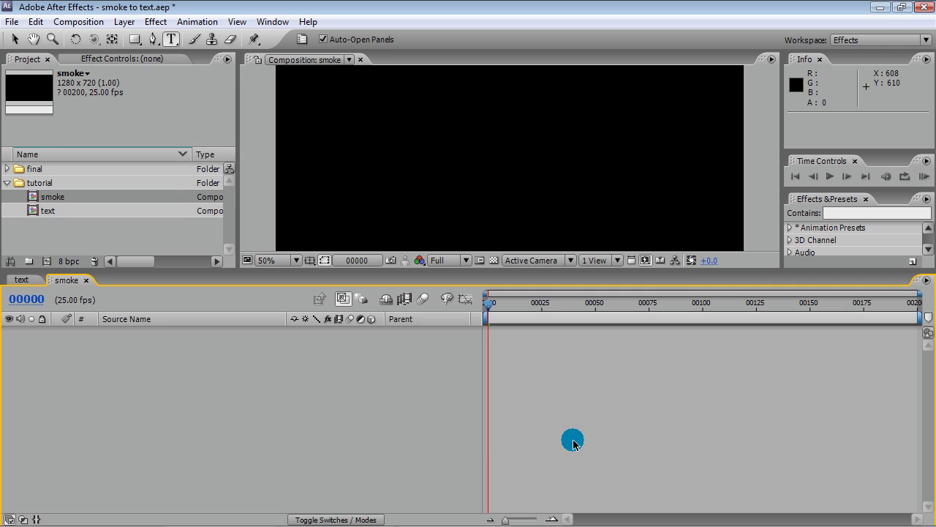
drag(44, 210, 100, 366)
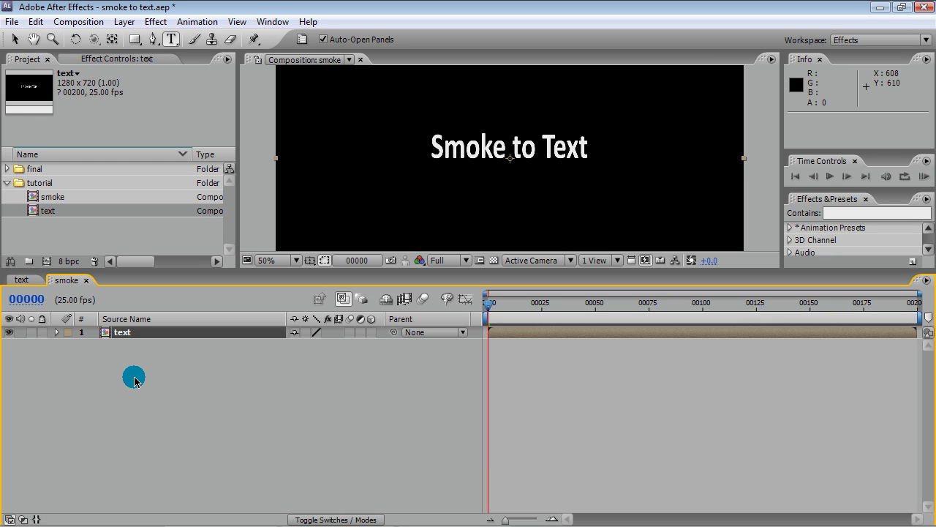
Add a black comp-size solid named "layer exploader" to the smoke composition.
right_click(134, 380)
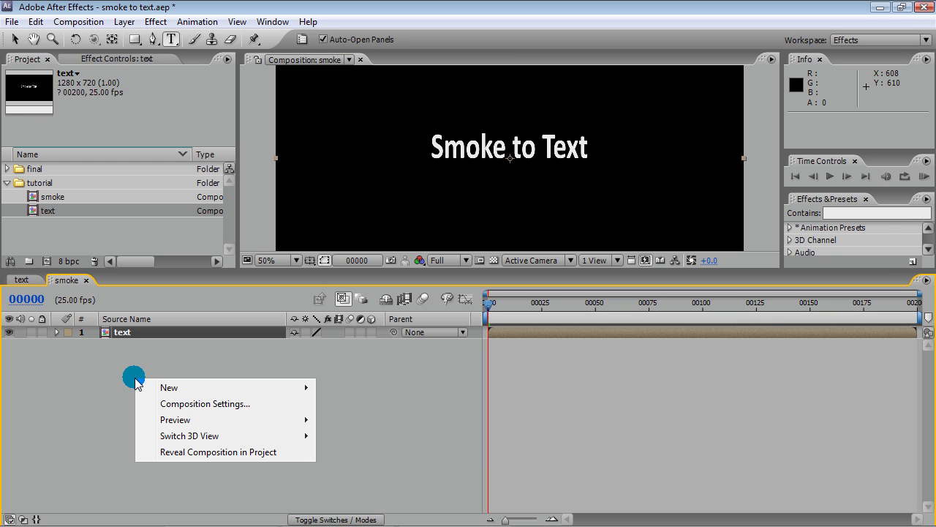
mouse_move(152, 385)
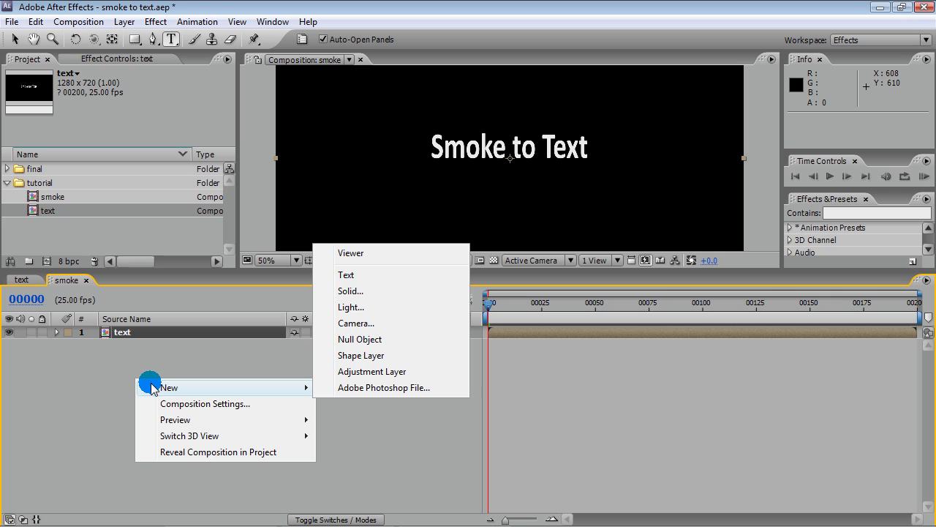
click(352, 291)
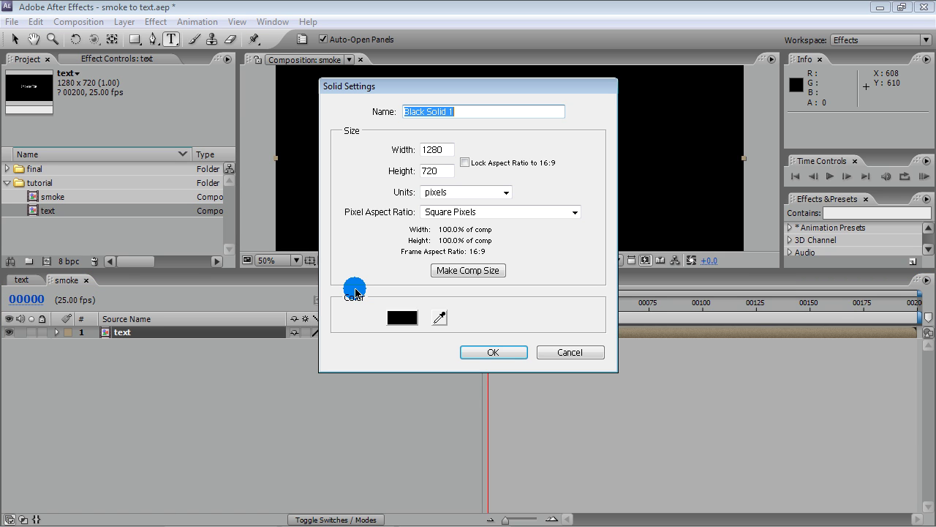
text(layer exploader)
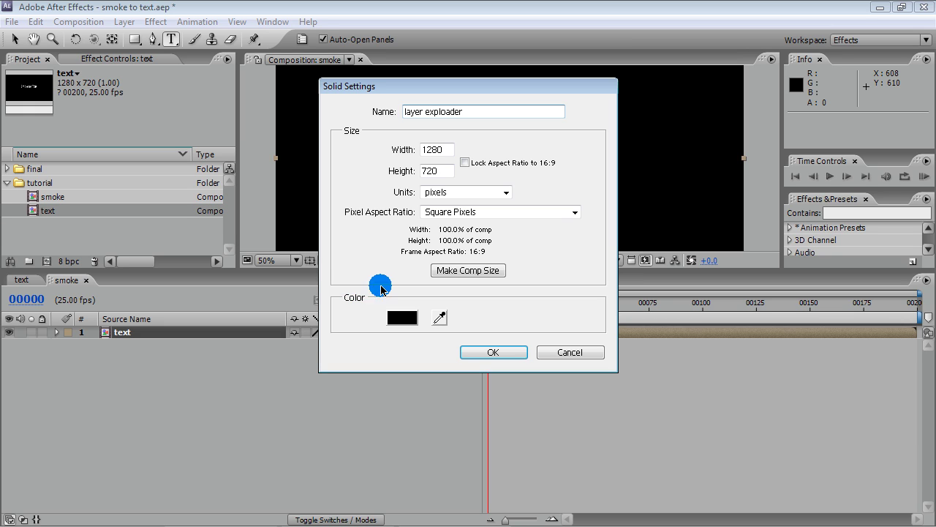
click(446, 272)
click(493, 352)
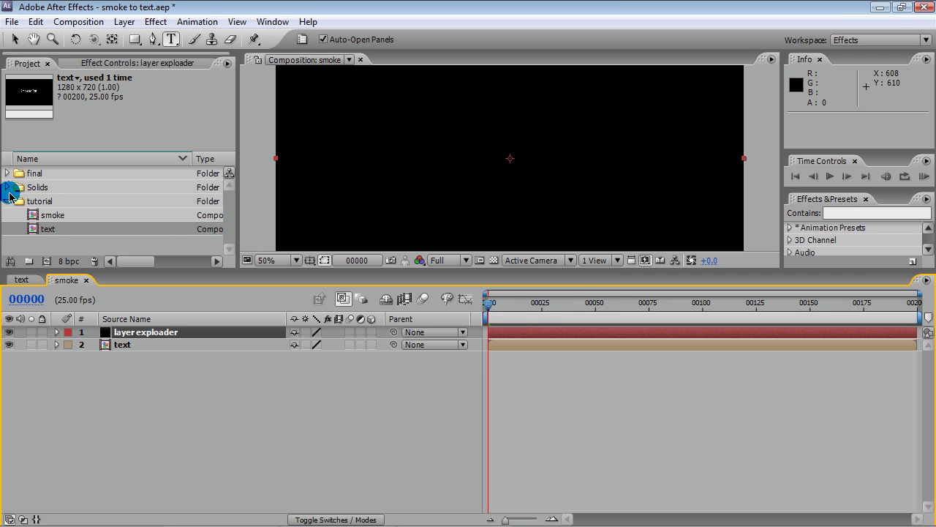
Move the layer exploader solid into the tutorial folder and delete the emptied Solids folder.
click(7, 188)
drag(51, 201, 40, 215)
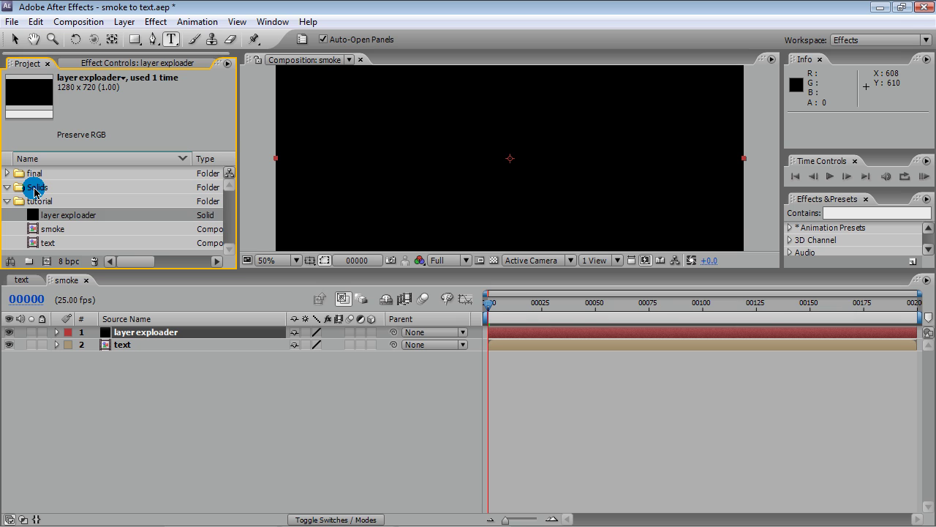
click(34, 189)
click(93, 261)
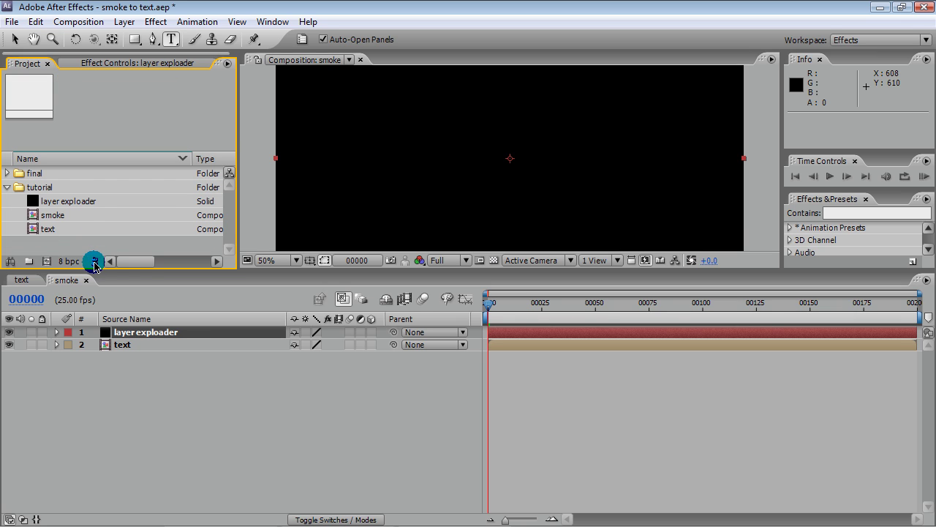
Apply the Particle Playground simulation effect to the layer exploader solid.
right_click(157, 338)
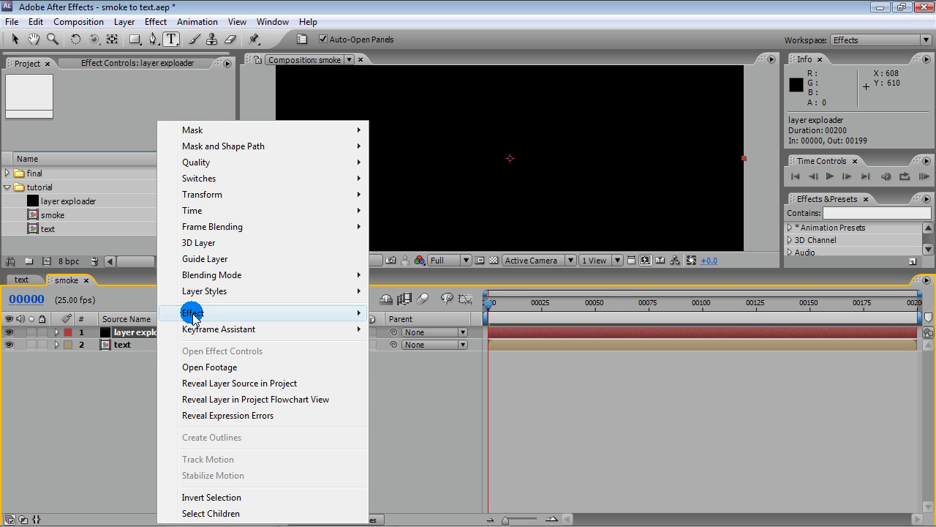
mouse_move(188, 311)
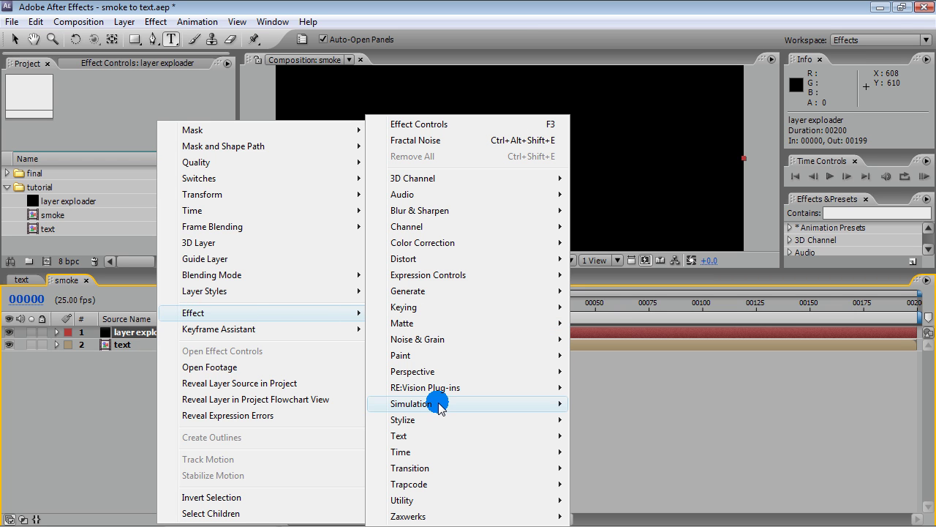
mouse_move(441, 408)
click(607, 449)
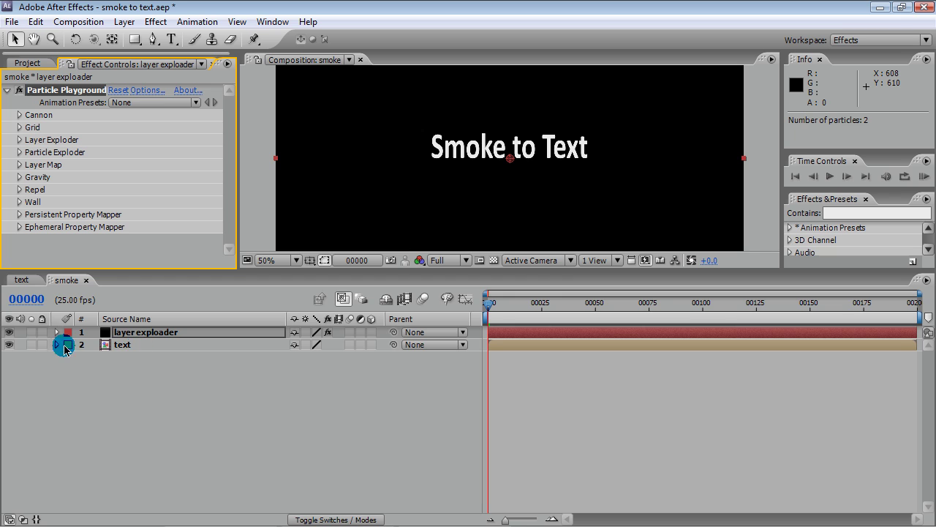
Set the Particle Playground Cannon's Particles Per Second to 0 on the layer exploader solid.
click(57, 333)
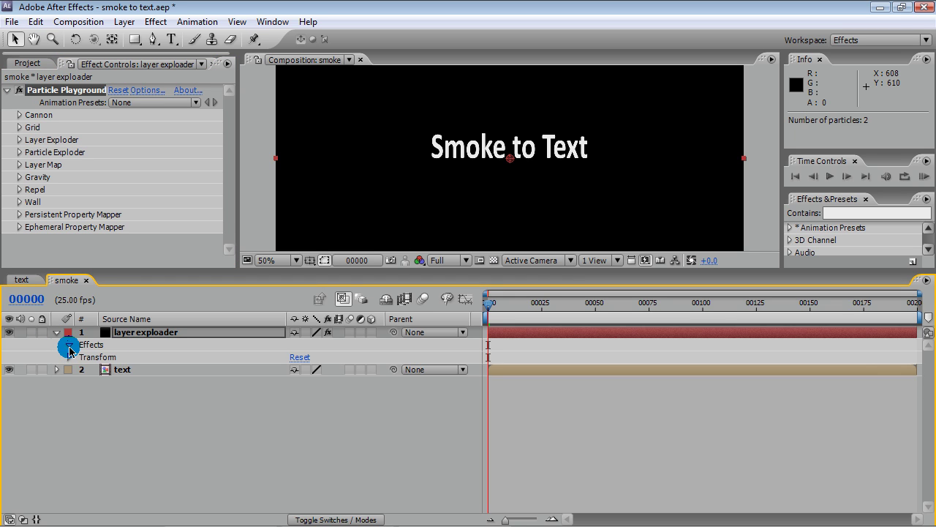
click(69, 344)
click(81, 357)
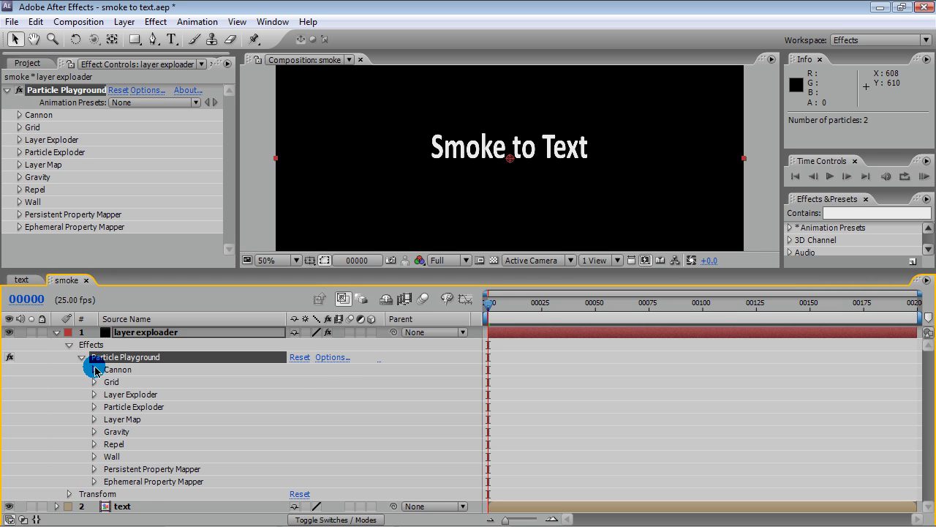
click(95, 369)
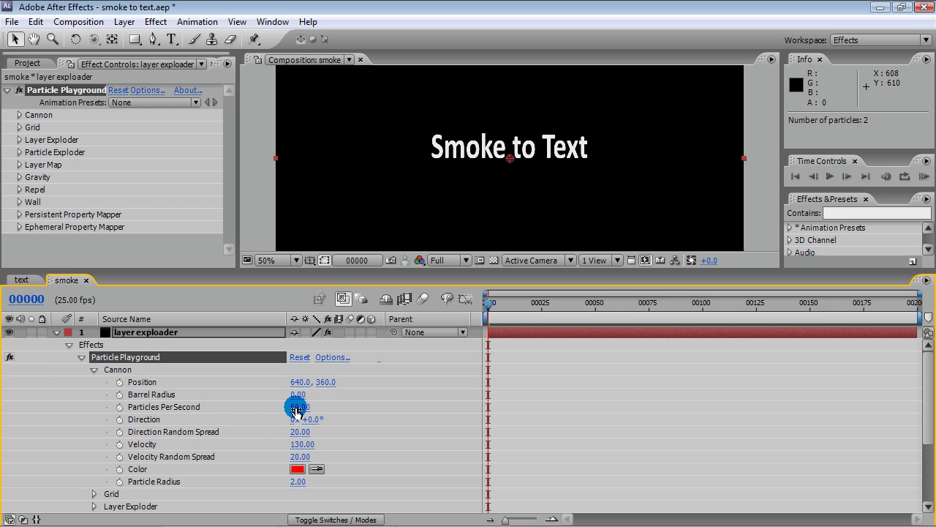
key(Return)
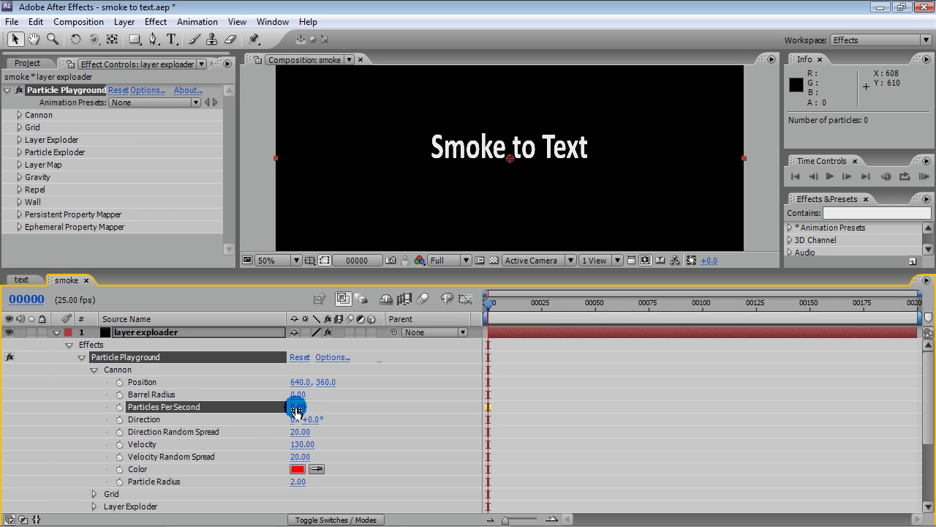
click(94, 369)
Set the Particle Playground Gravity Force to 0.
click(93, 432)
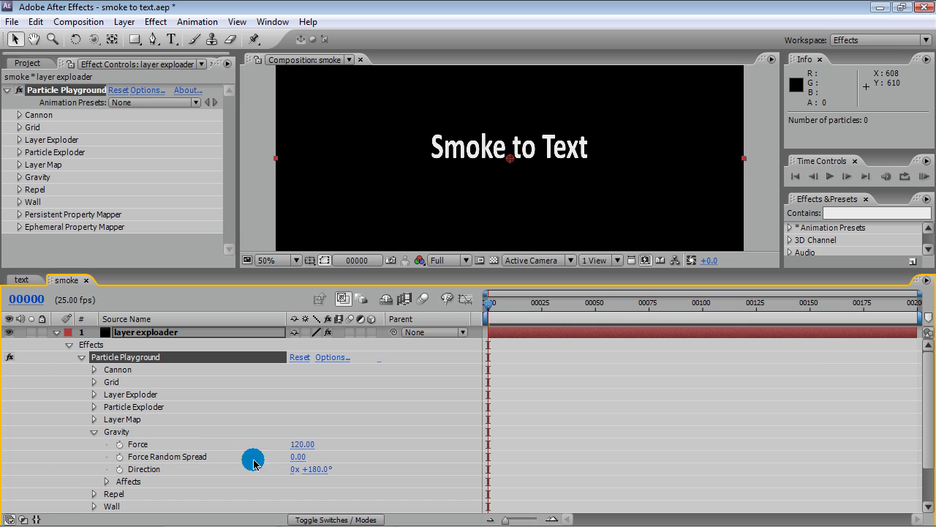
click(298, 446)
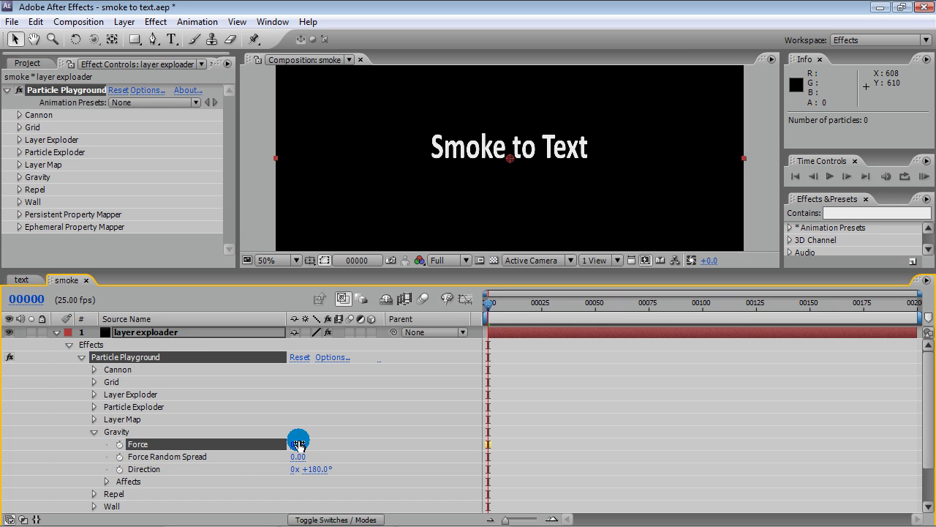
click(97, 436)
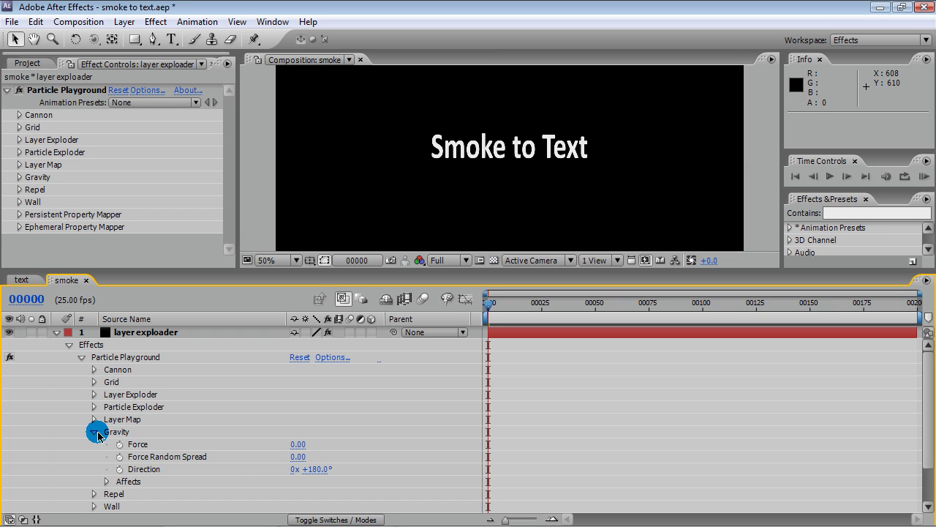
click(94, 431)
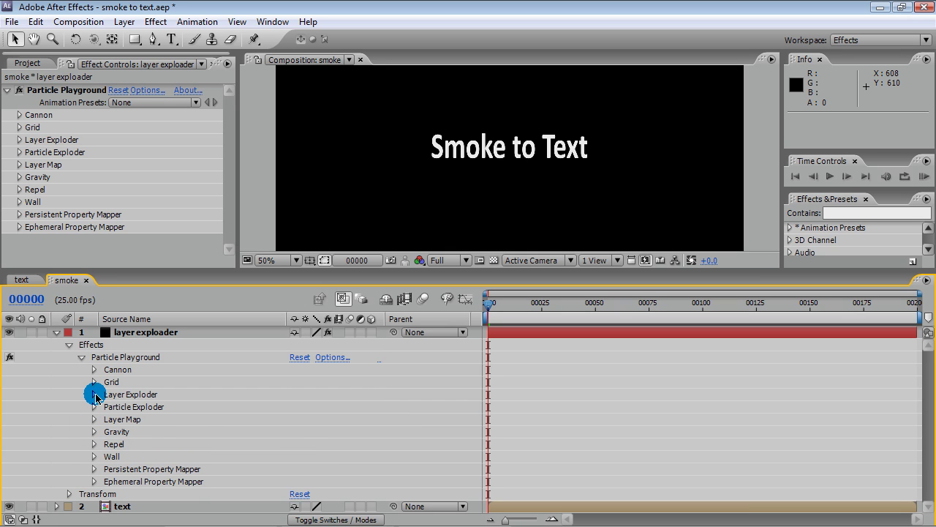
Choose the text layer as the Explode Layer in the Layer Exploder settings.
click(95, 396)
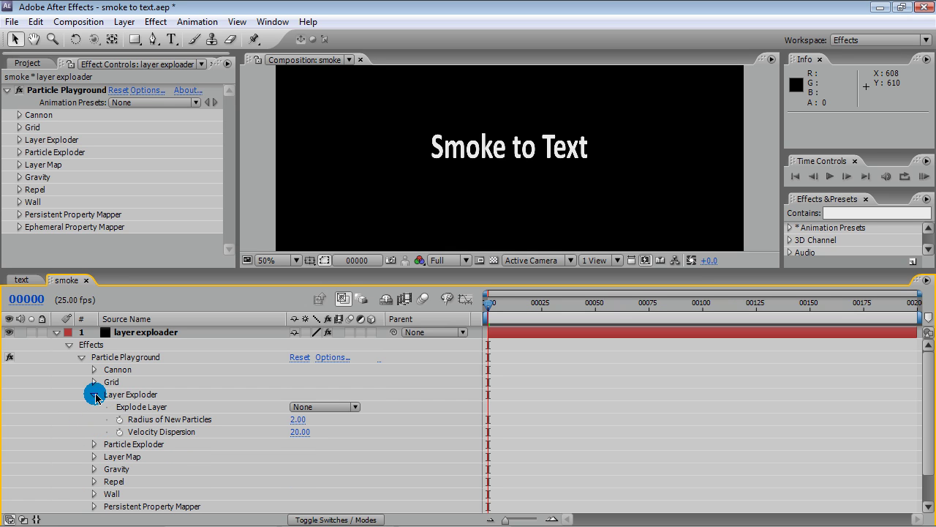
click(299, 409)
click(333, 449)
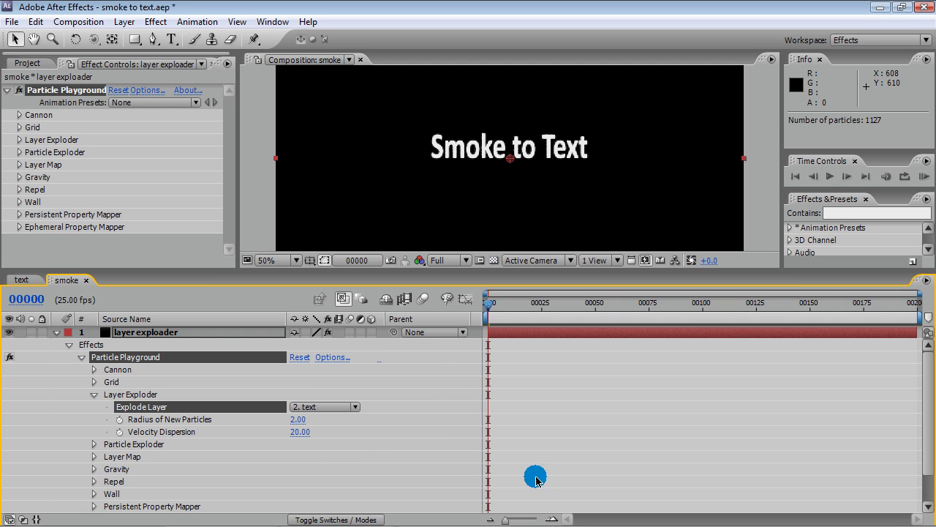
Keyframe the Layer Exploder's Radius of New Particles at 0.45 and Velocity Dispersion at 100 on frame 0.
click(552, 519)
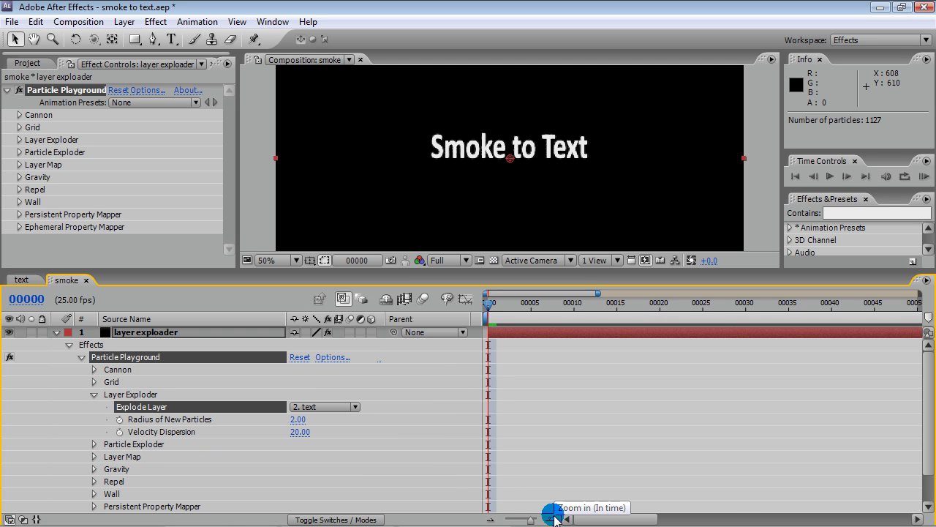
click(555, 519)
click(119, 419)
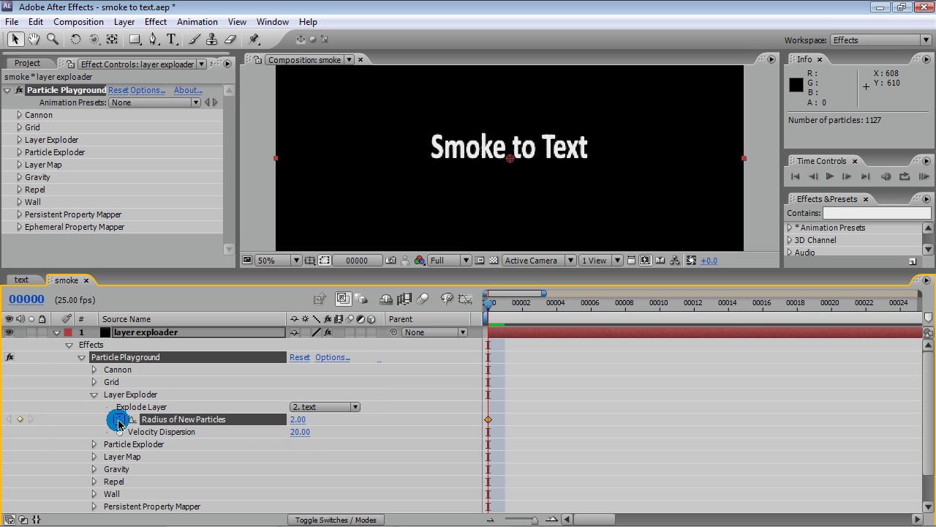
click(119, 431)
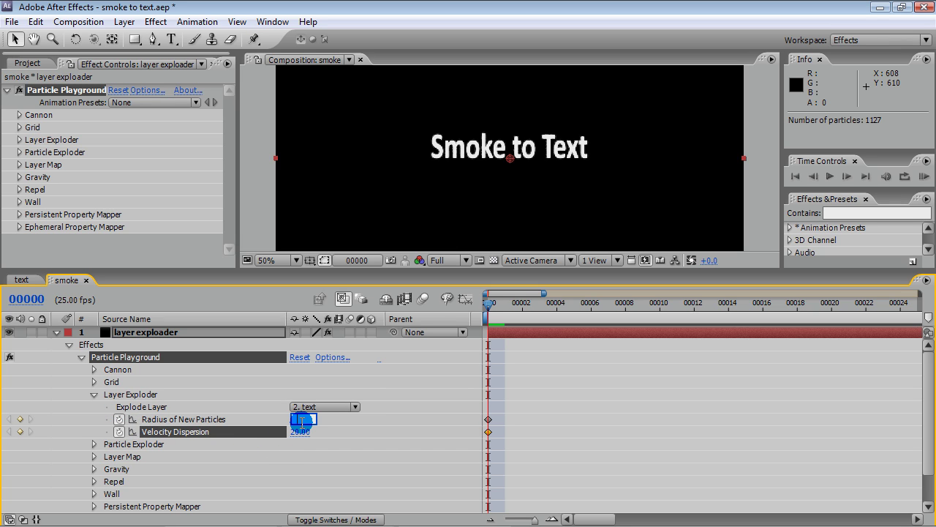
key(Tab)
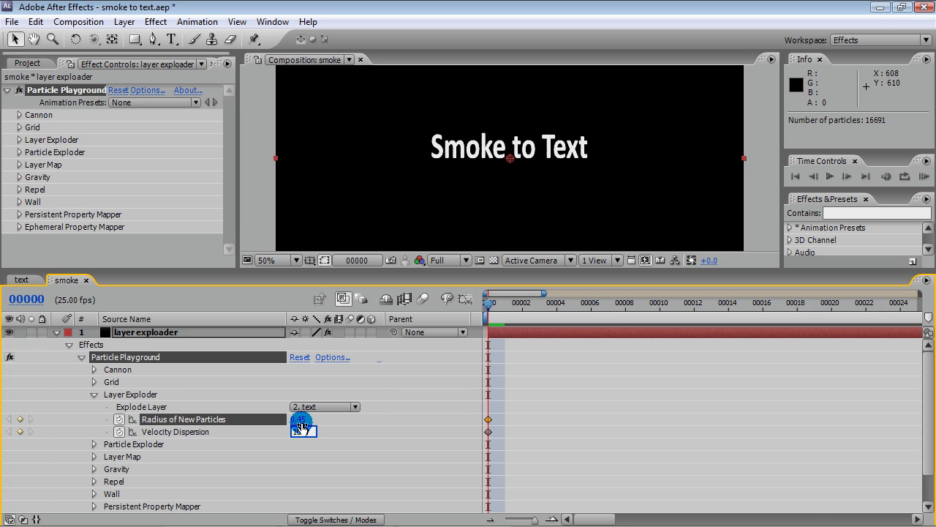
Keyframe Radius of New Particles at 0.3 and Velocity Dispersion at 50 on frame 3, and the radius at 0 on frame 4.
drag(497, 307, 541, 310)
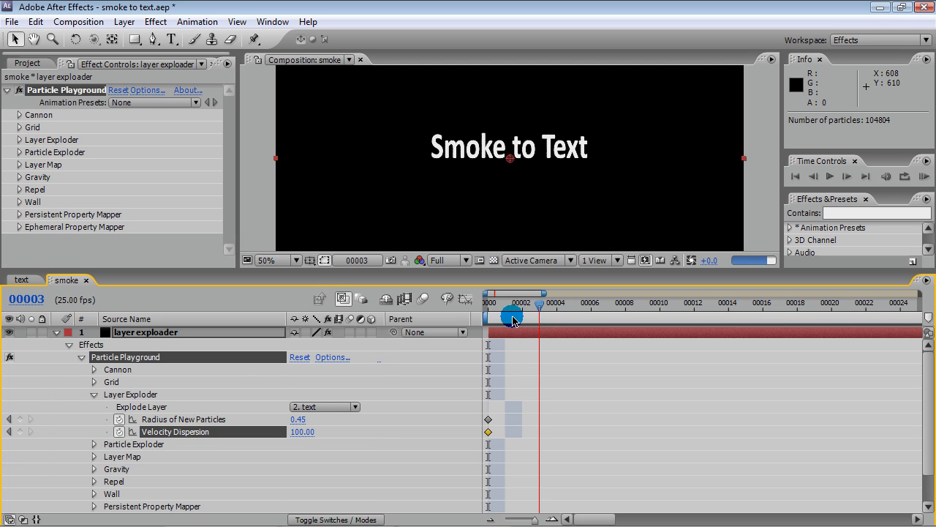
click(297, 419)
text(0.3)
key(Tab)
text(50)
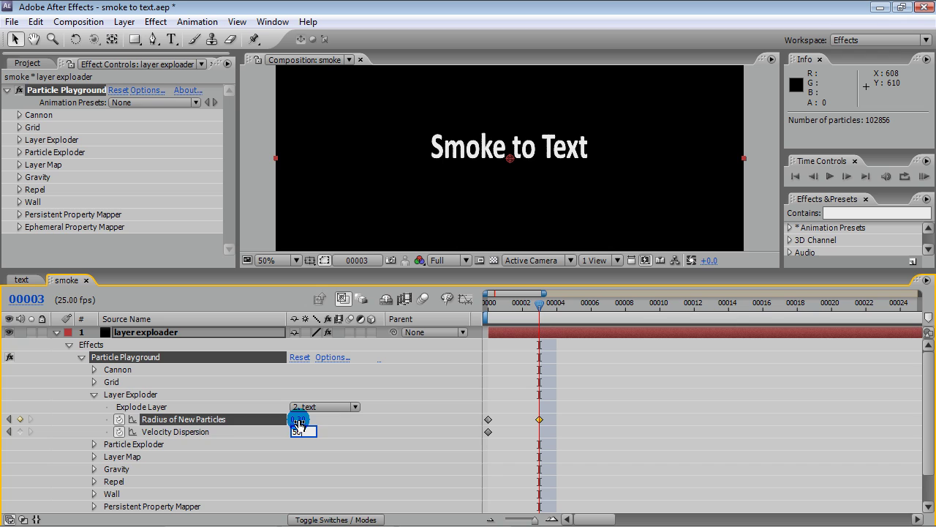
key(Return)
drag(541, 309, 552, 311)
drag(303, 419, 303, 419)
Add an Opacity keyframe of 0% to the text layer at frame 3.
drag(549, 305, 546, 310)
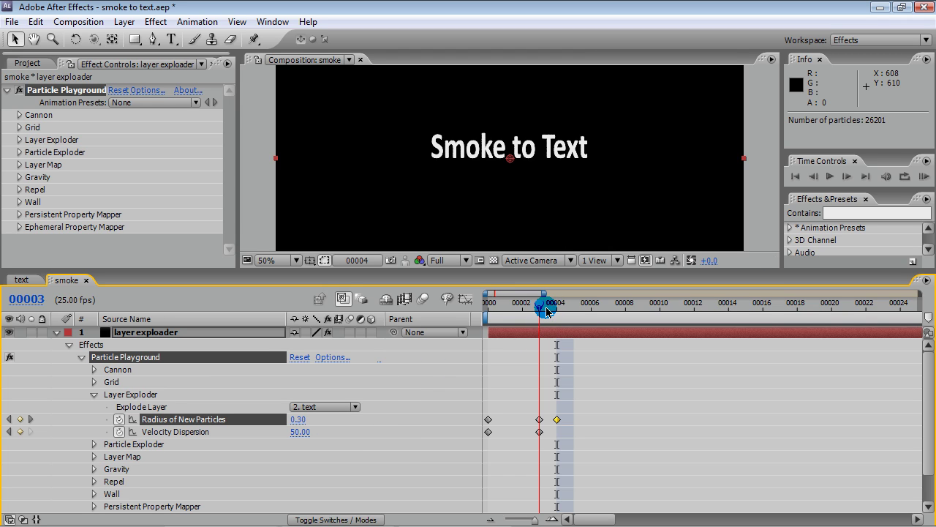
drag(932, 381, 924, 475)
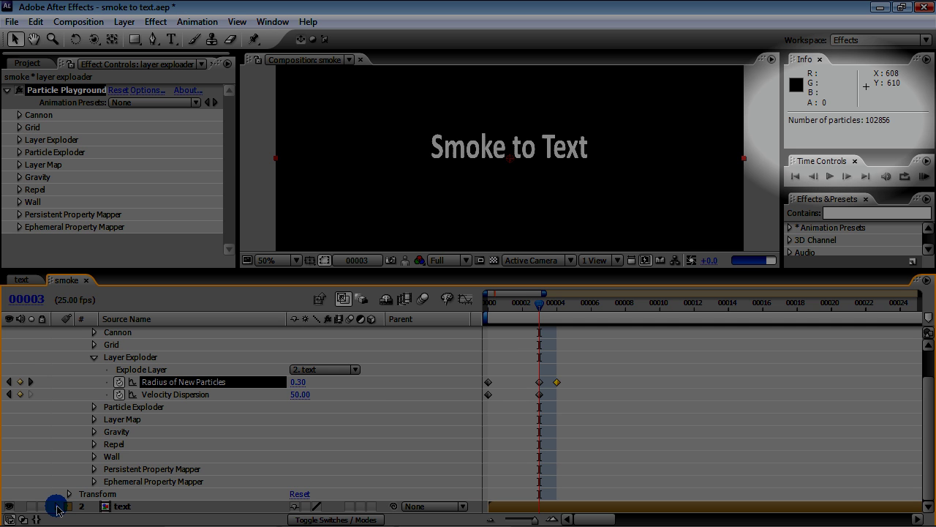
click(56, 506)
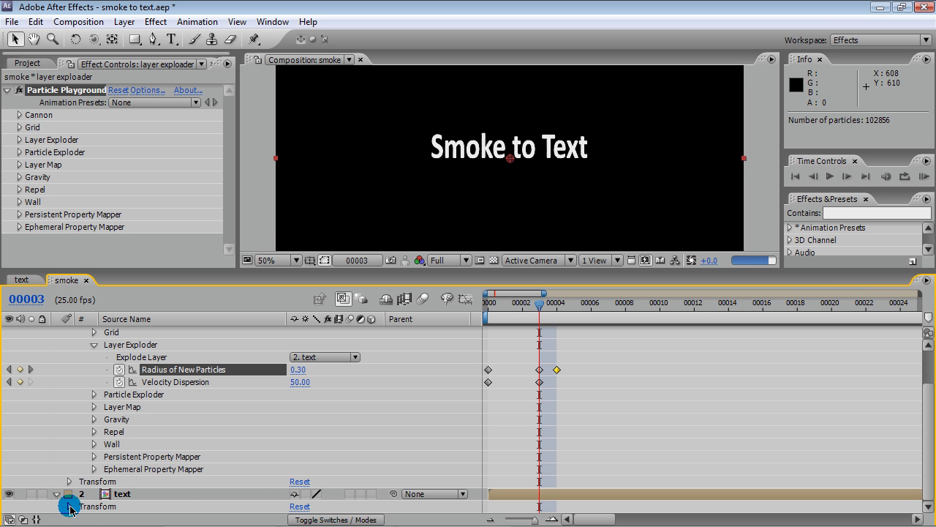
click(69, 506)
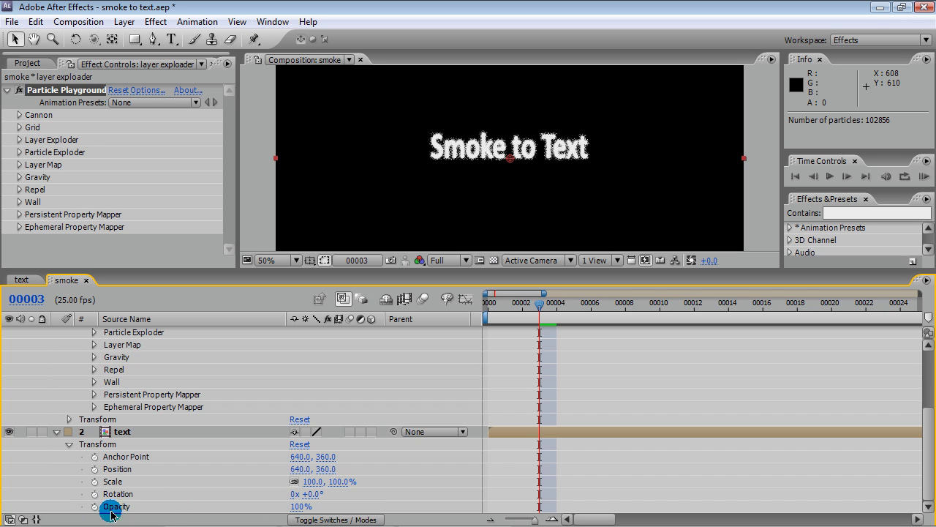
click(94, 506)
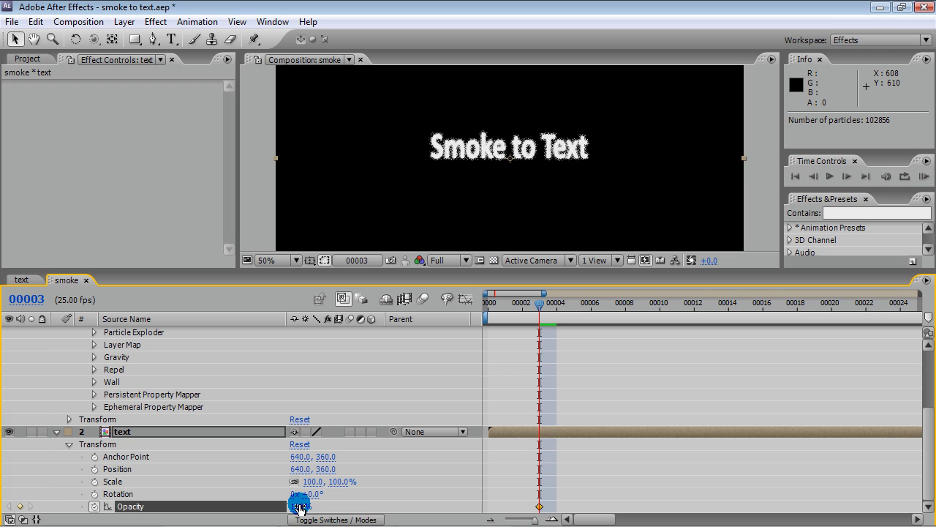
key(Return)
Add an Opacity keyframe of 100% to the text layer at frame 0.
drag(545, 305, 461, 313)
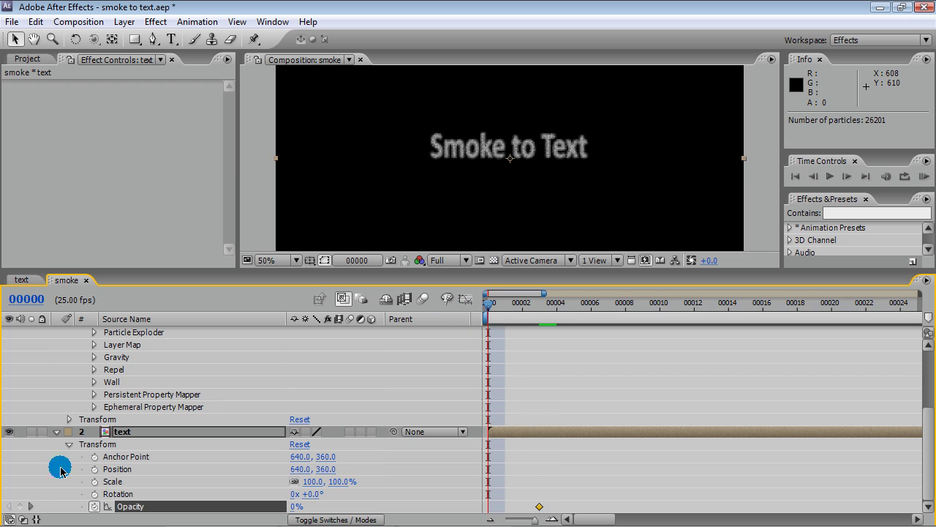
click(20, 505)
click(296, 506)
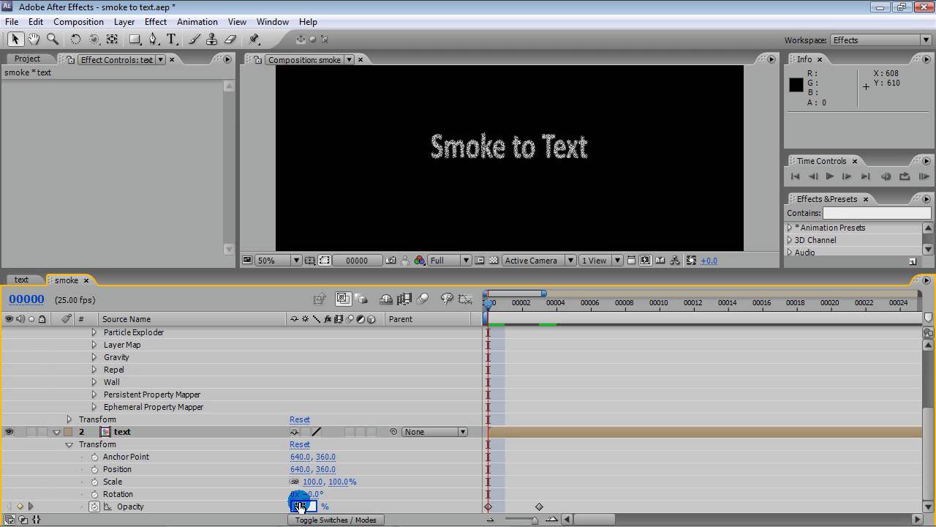
text(100)
key(Return)
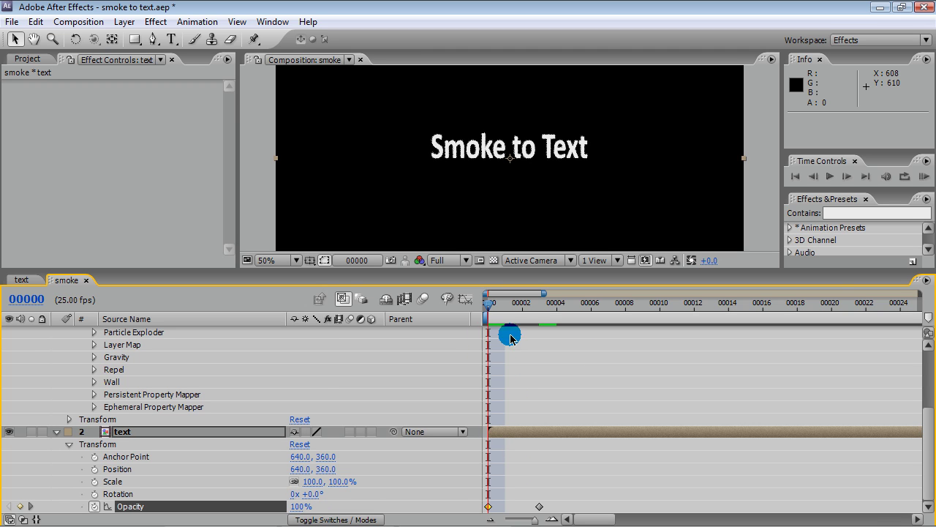
Preview the explosion at frame 8 and apply Fast Blur with a Blurriness of 10 to the layer exploader solid.
drag(926, 434, 929, 370)
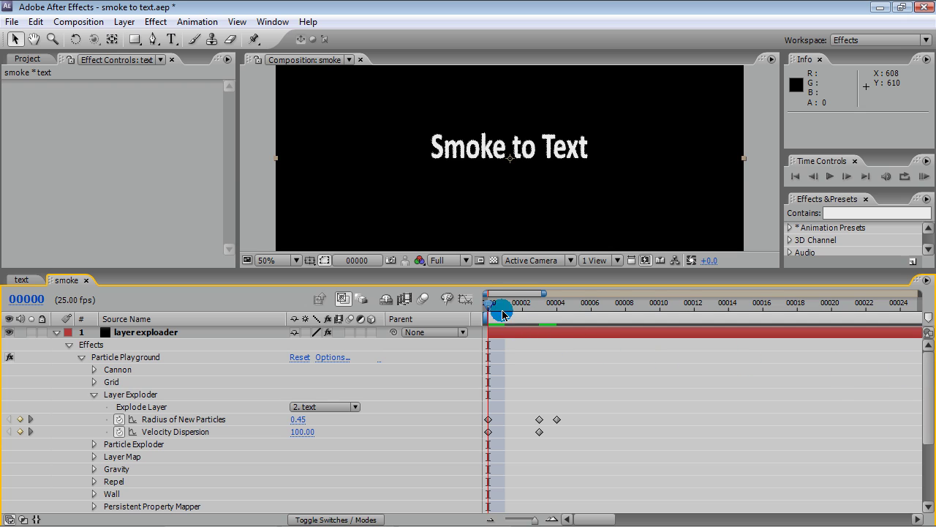
drag(490, 306, 623, 311)
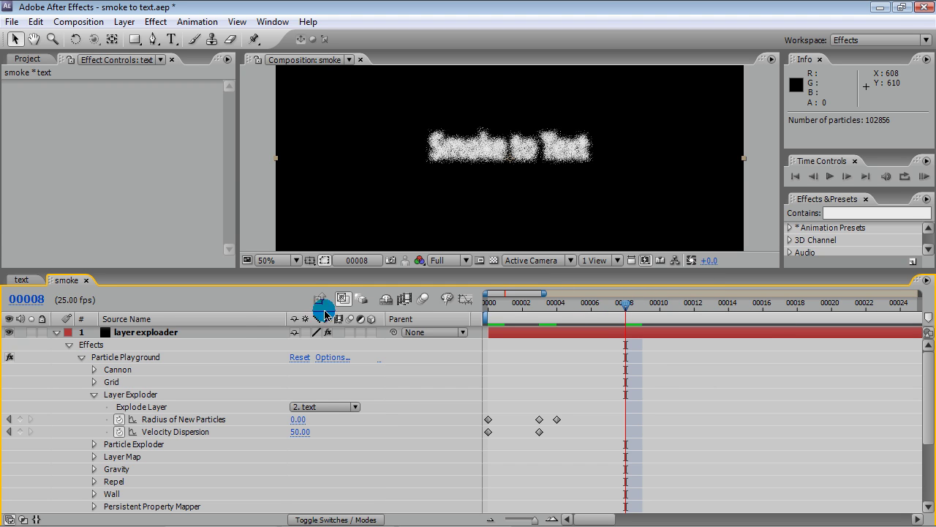
right_click(148, 338)
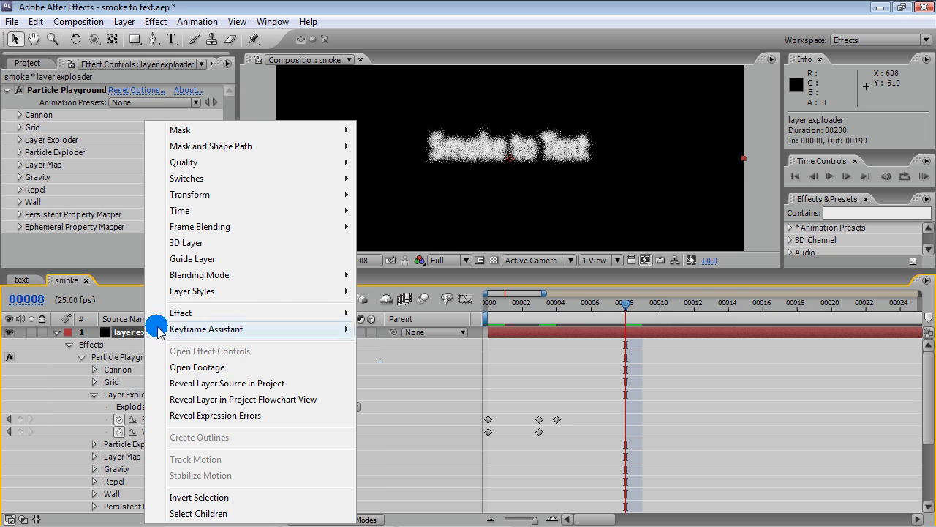
mouse_move(175, 315)
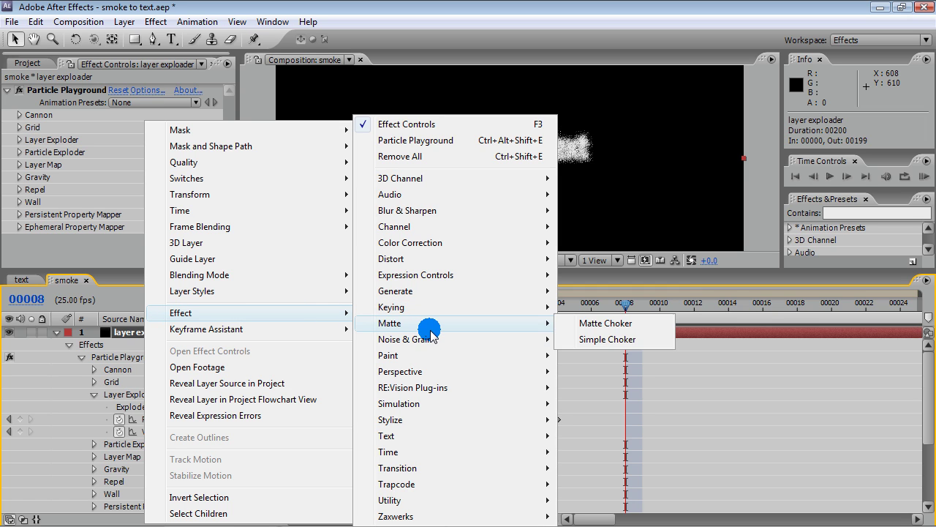
mouse_move(415, 214)
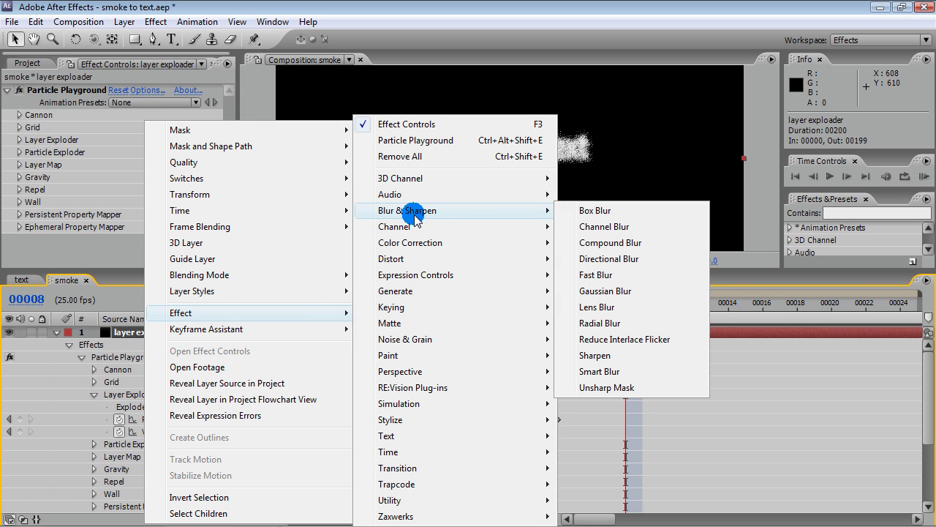
click(622, 274)
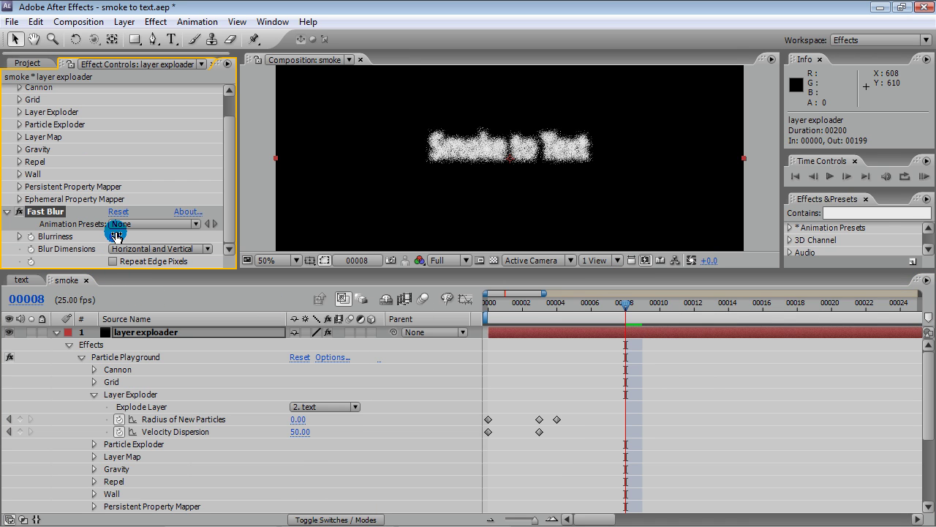
key(Return)
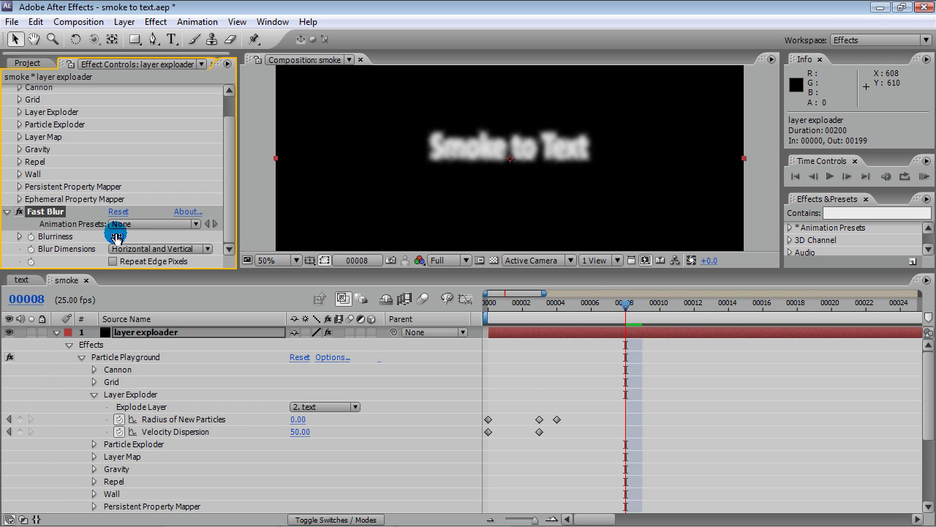
Check the blurred particles at frames 10 and 18, and turn off the Fast Blur effect on the layer exploader solid.
click(660, 310)
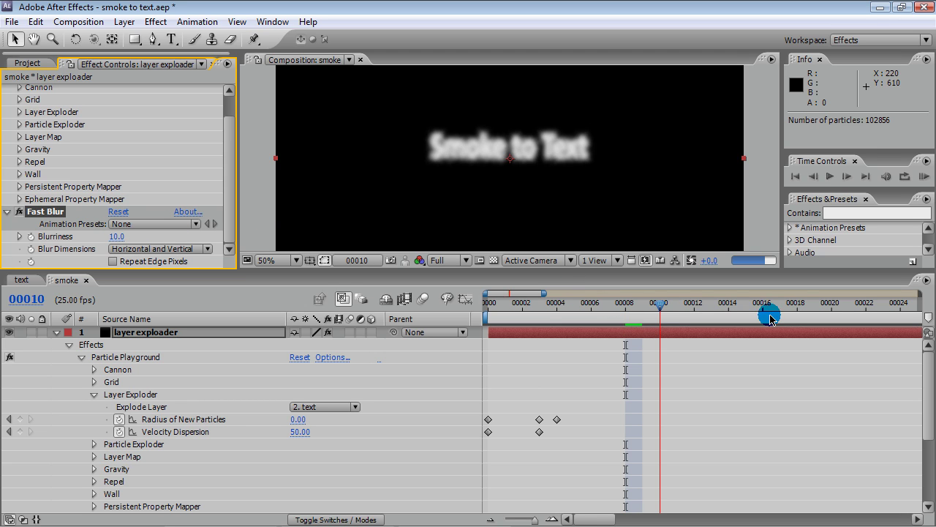
click(799, 311)
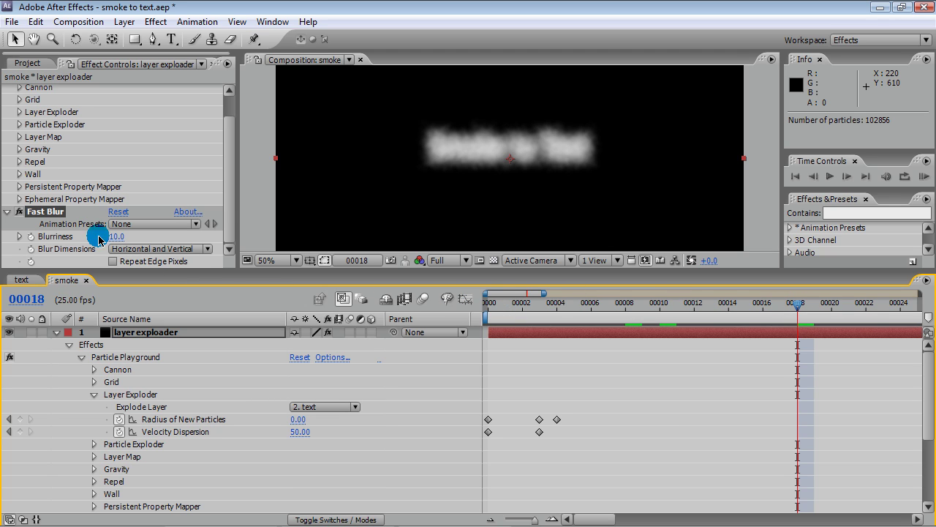
click(19, 211)
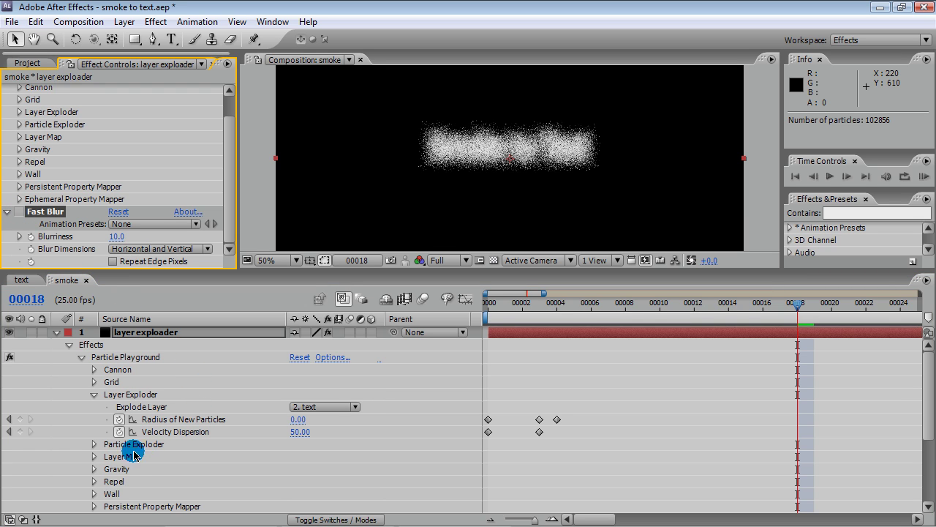
click(93, 394)
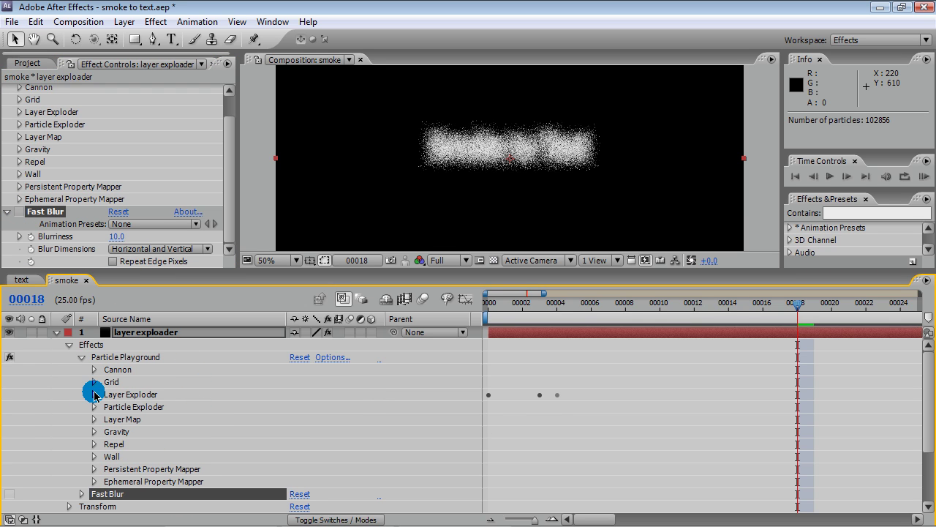
click(125, 483)
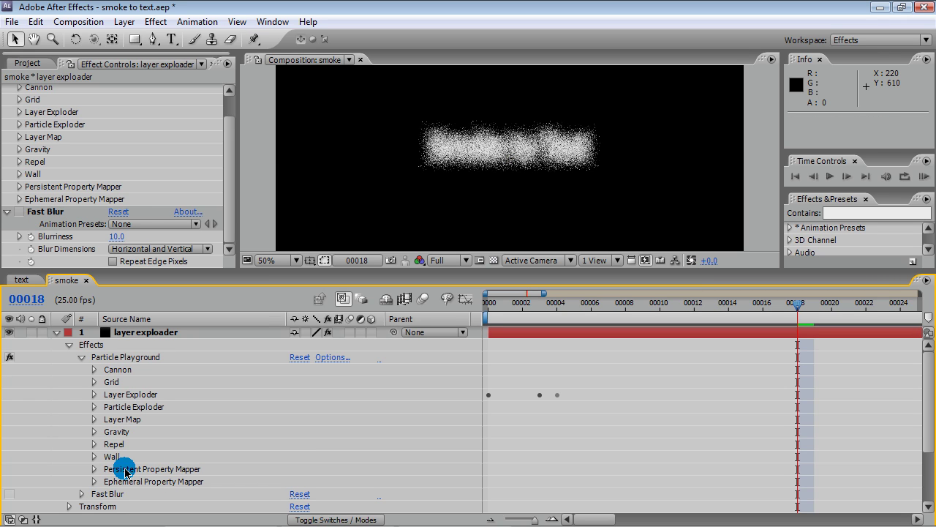
Create a 1280 x 720, 200-frame composition named "properties map" in the tutorial folder.
click(26, 62)
click(37, 187)
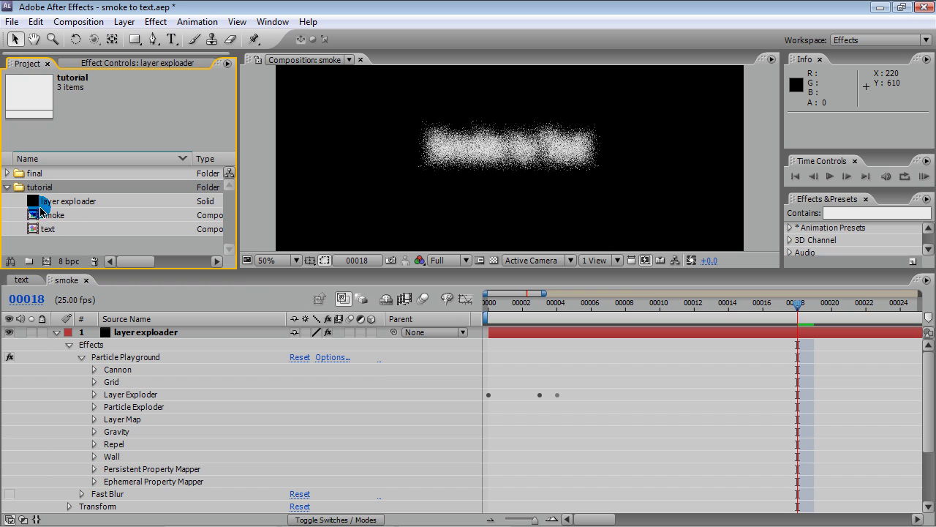
click(48, 260)
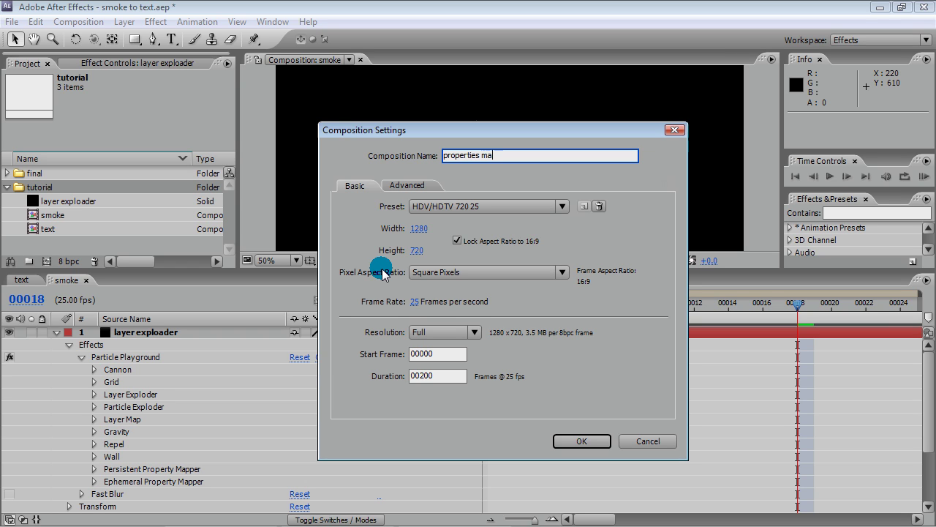
click(557, 440)
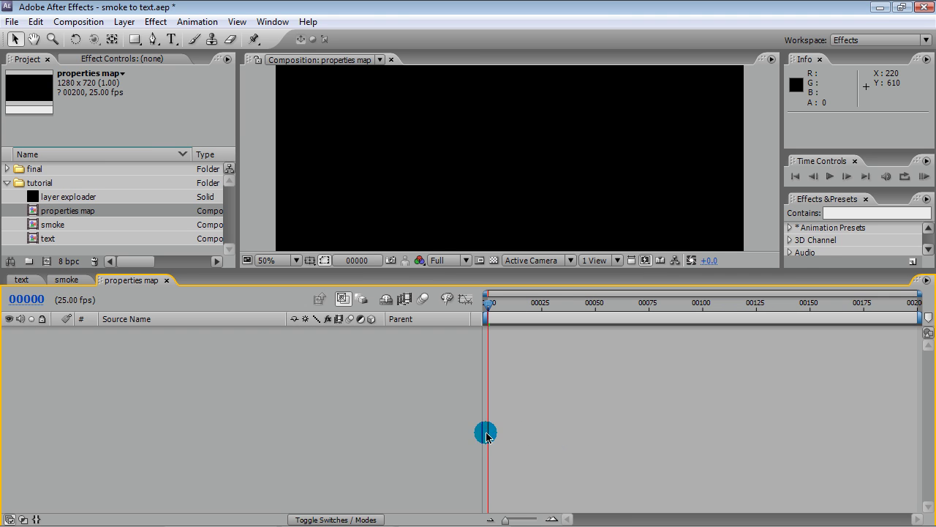
Add a composition-sized black solid named "fractal noise" to the properties map composition.
right_click(241, 411)
mouse_move(289, 422)
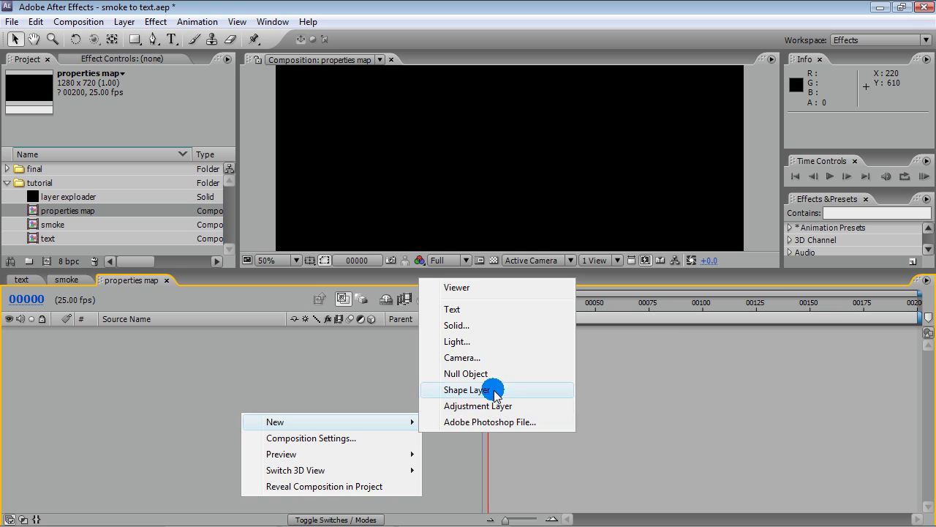
click(469, 325)
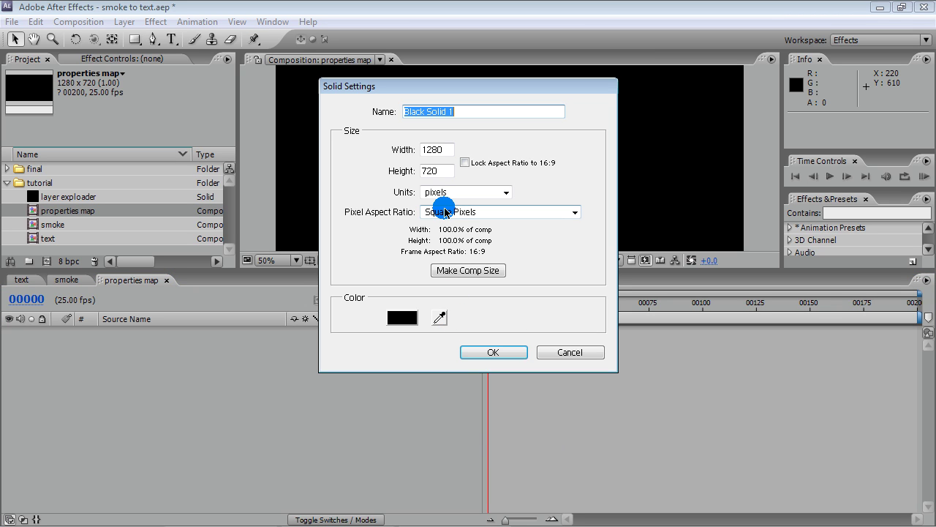
text(f)
click(447, 270)
click(491, 351)
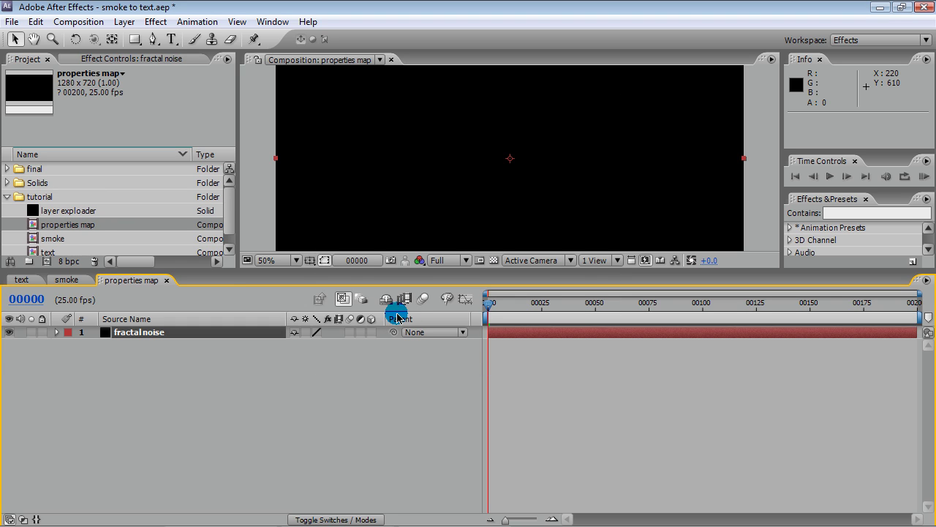
Move the fractal noise solid into the tutorial folder of the project and delete the empty Solids folder.
click(7, 182)
drag(41, 196, 71, 227)
click(32, 183)
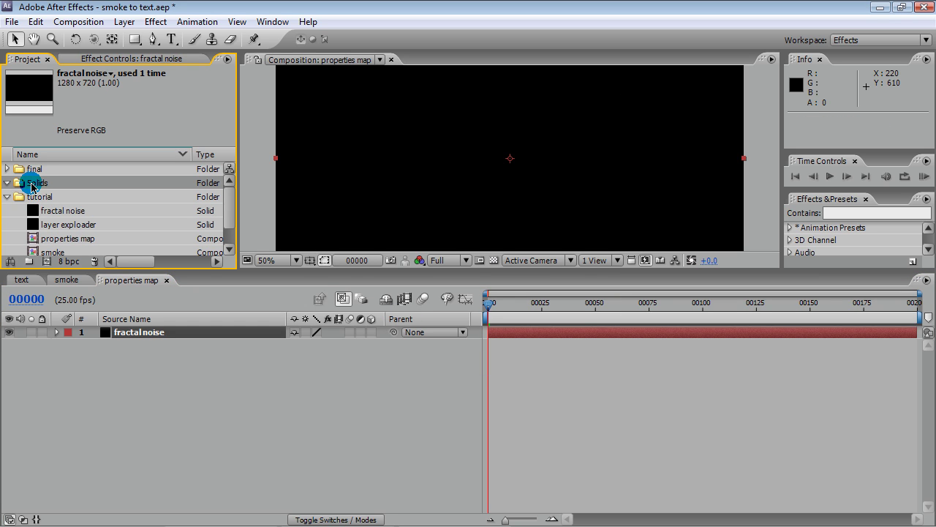
click(95, 261)
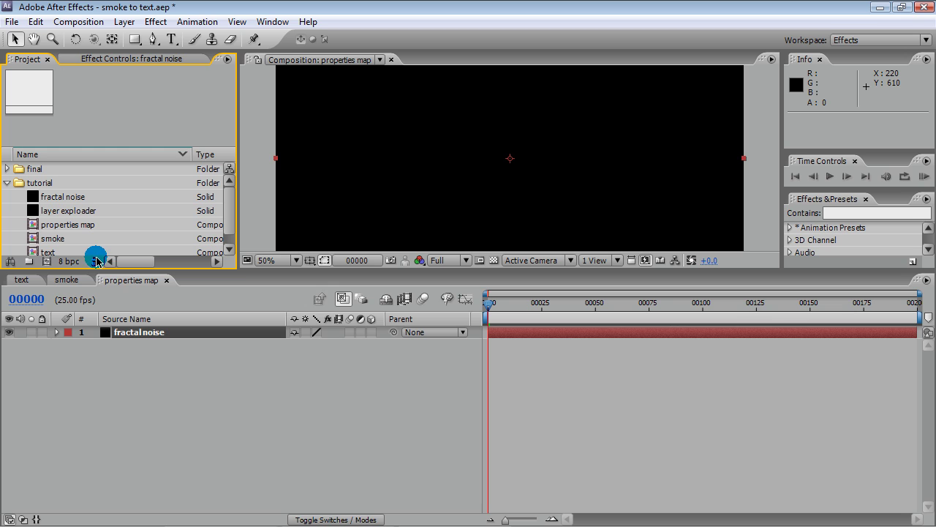
Apply the Fractal Noise effect to the fractal noise solid in the properties map composition.
right_click(159, 334)
mouse_move(187, 316)
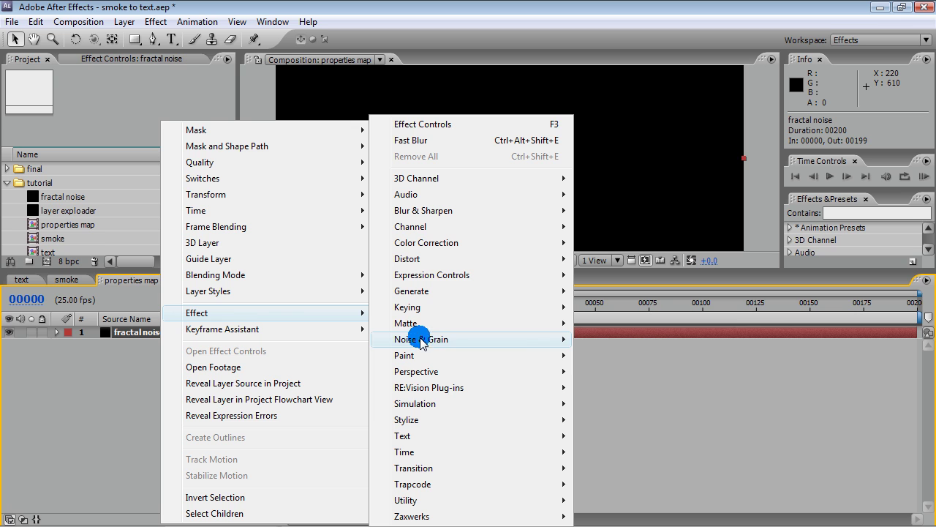
mouse_move(443, 340)
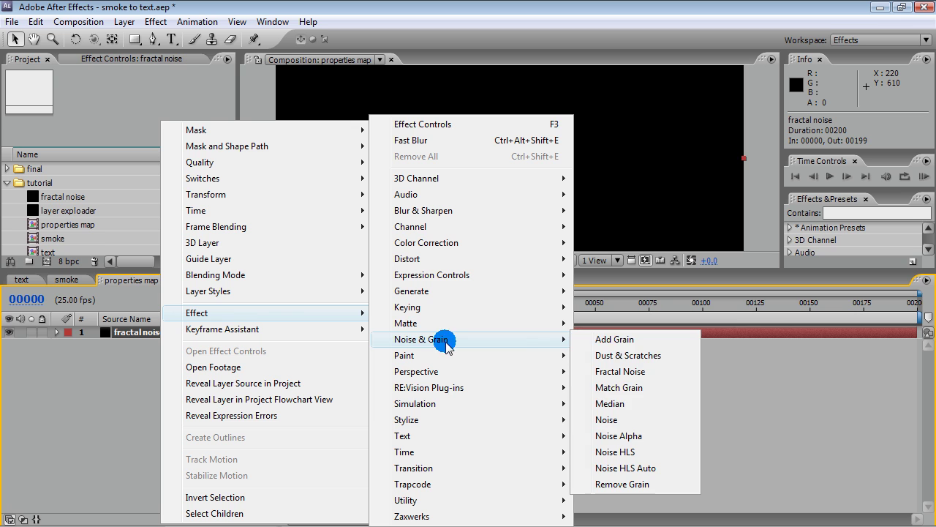
click(617, 371)
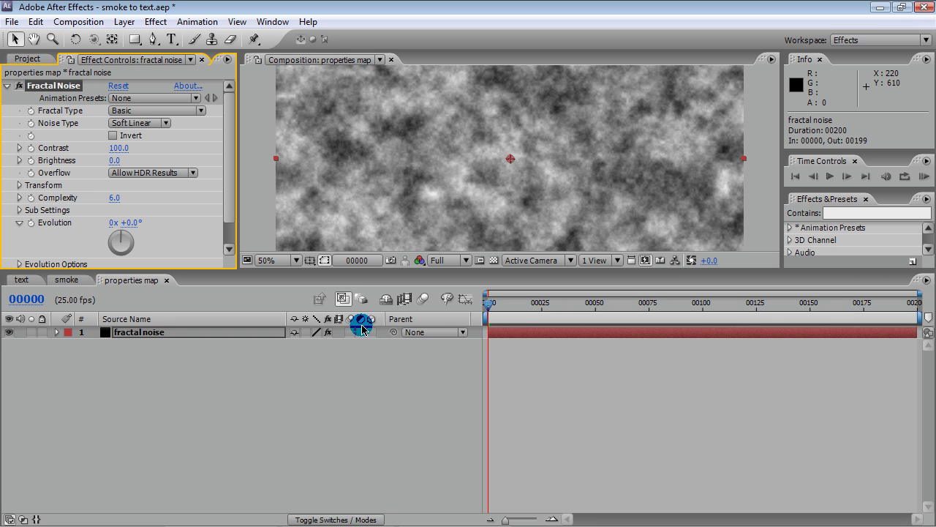
Set the Fractal Noise effect's fractal type to Dynamic and turn on Invert.
click(58, 334)
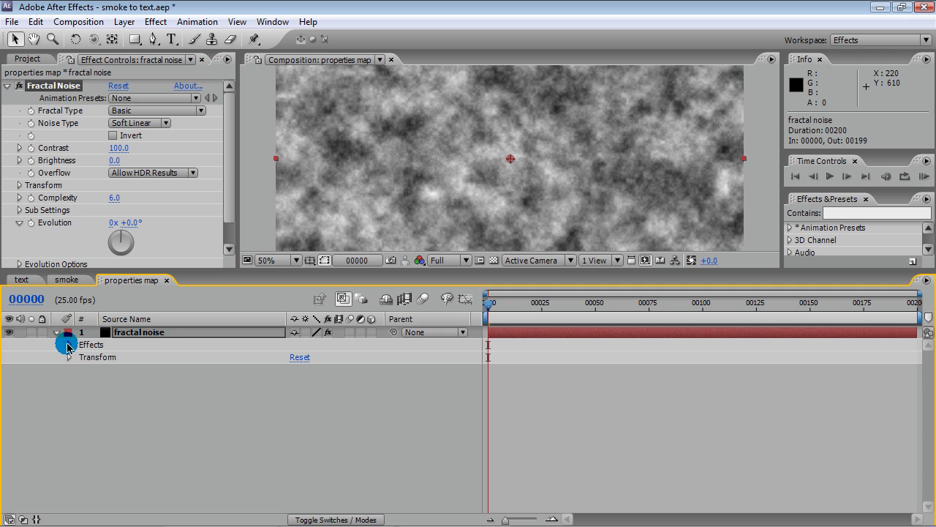
click(69, 344)
click(81, 357)
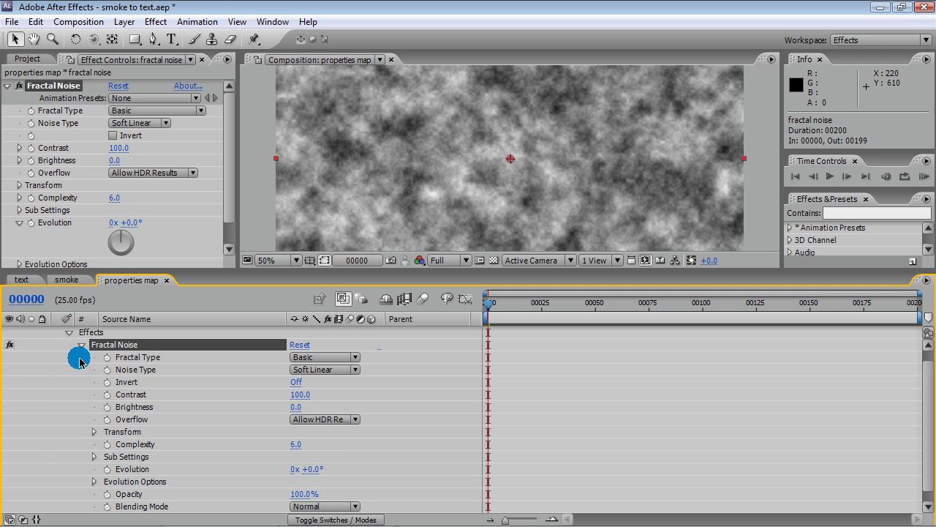
click(307, 358)
click(307, 313)
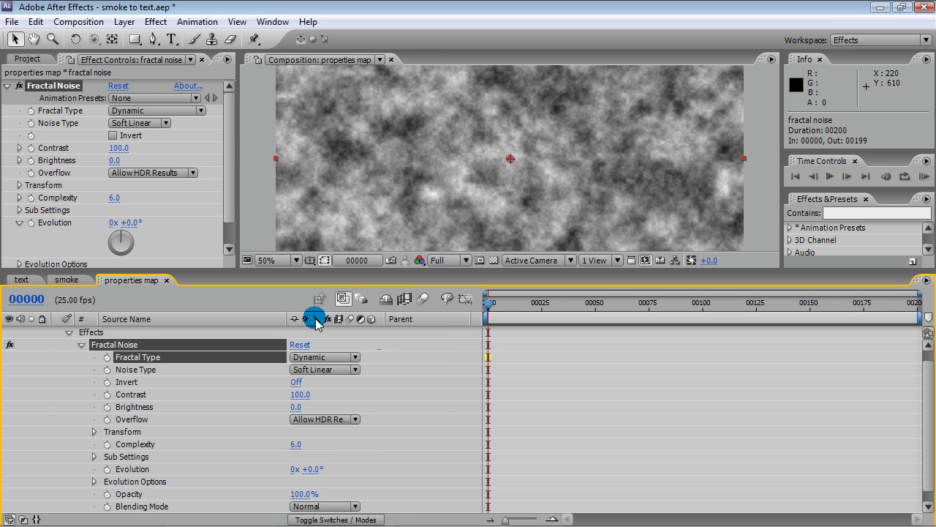
click(295, 381)
Set the Fractal Noise contrast to 200 and its overflow to Clip.
click(298, 395)
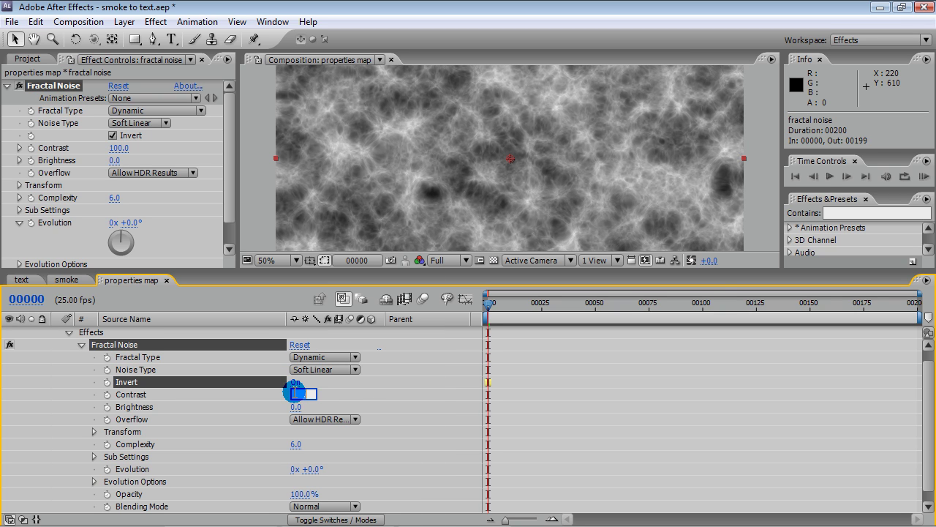
text(200)
key(Return)
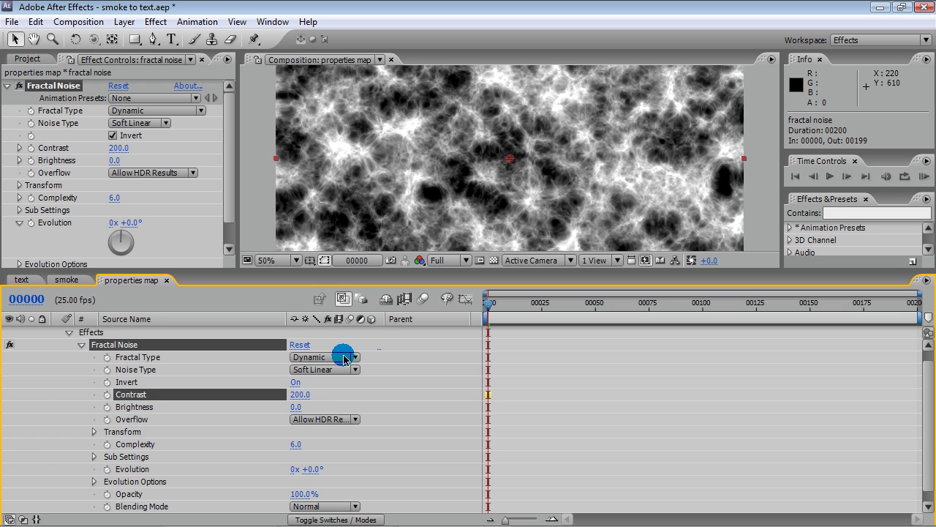
click(322, 419)
click(321, 375)
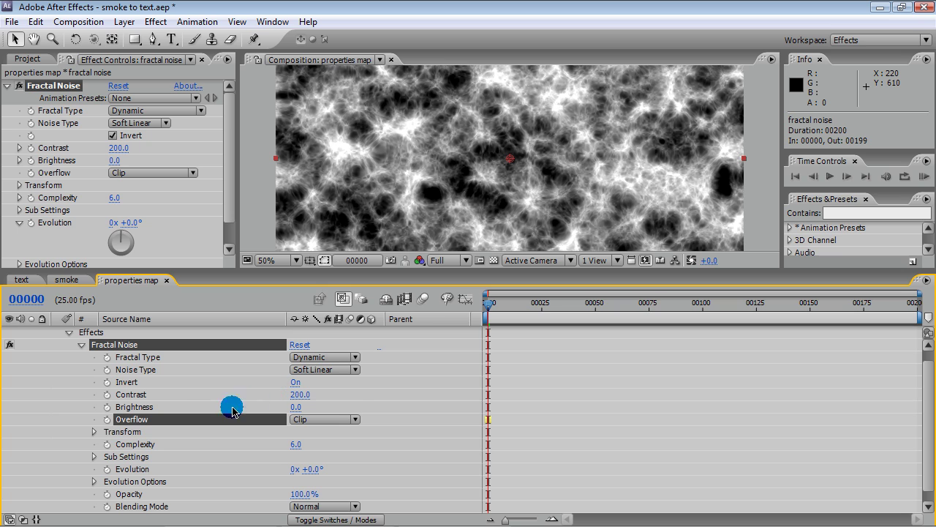
Animate the Fractal Noise transform rotation with keyframes from 0° at frame 0 to 15° at frame 199.
click(94, 431)
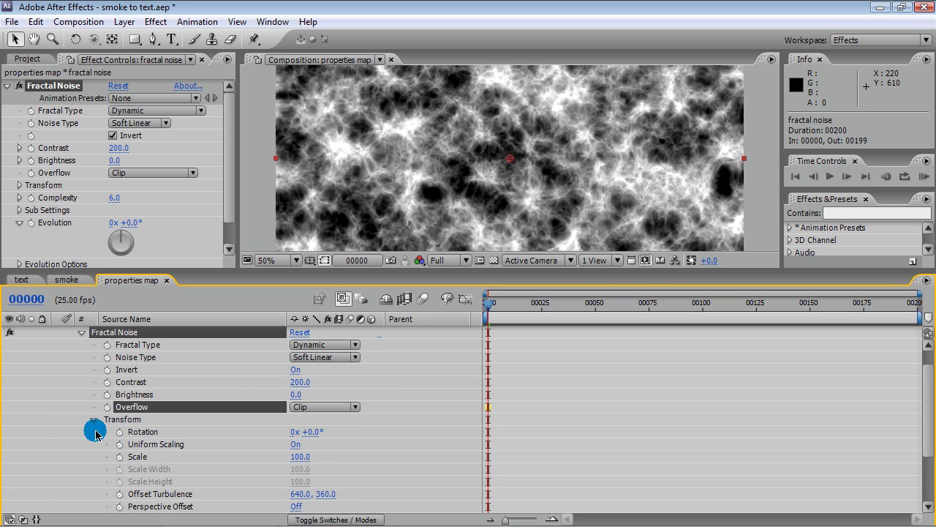
click(118, 432)
key(End)
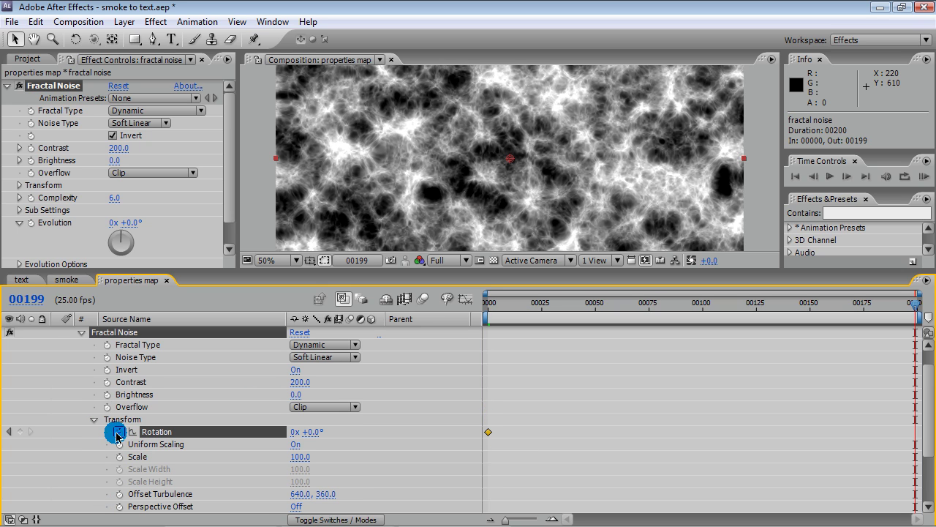
click(314, 432)
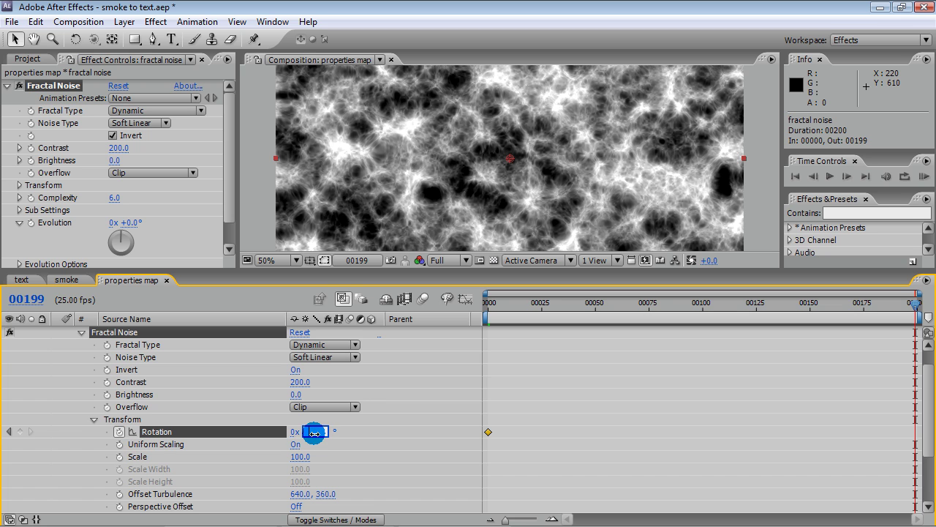
text(15)
key(Return)
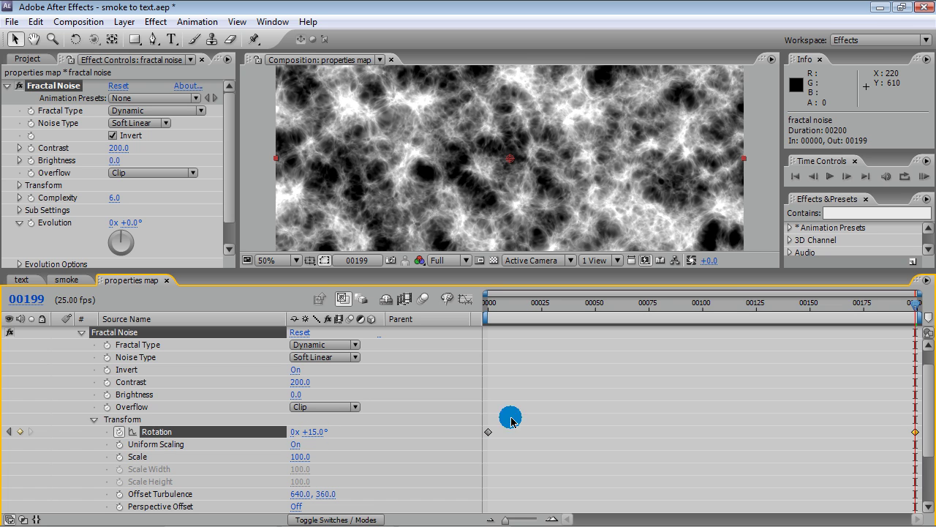
Return to frame 0 and set the Fractal Noise transform scale to 35.
drag(915, 307, 432, 315)
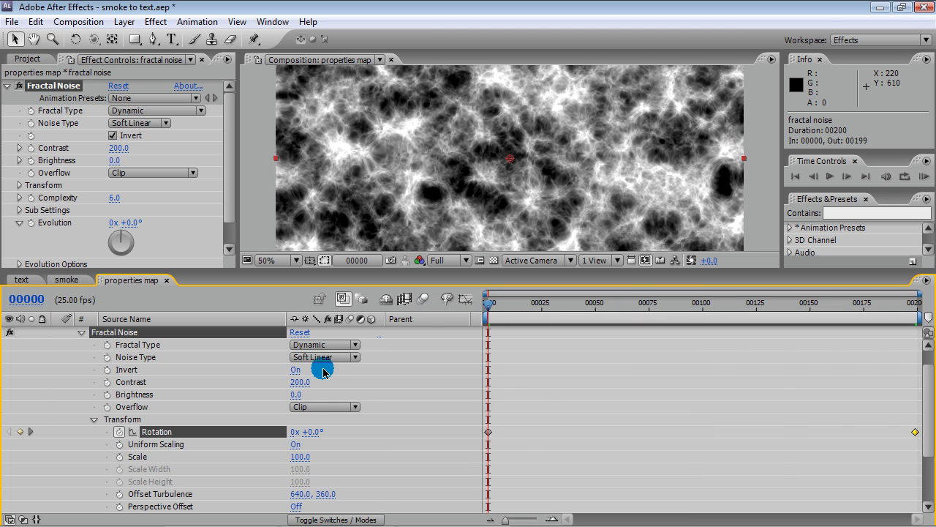
click(300, 457)
text(50)
key(Return)
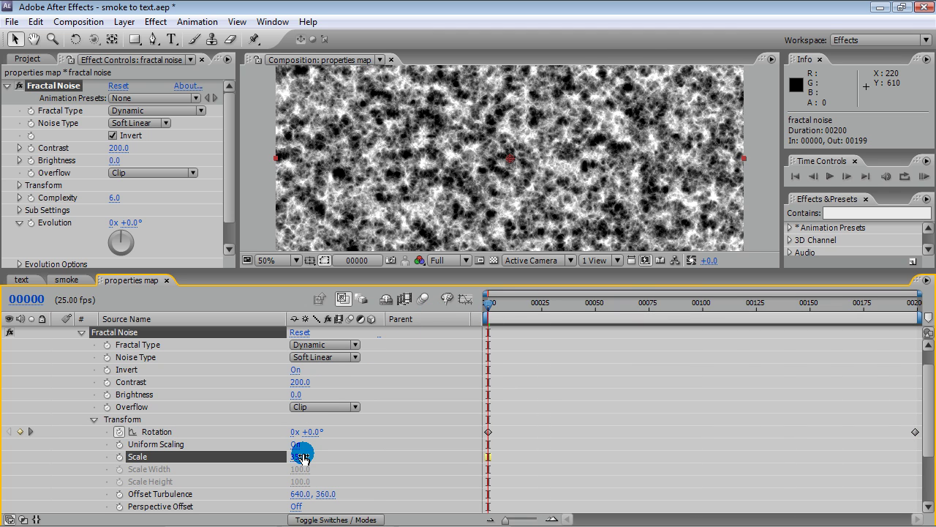
Keyframe Offset Turbulence at its current position at frame 0 and at 1000, 700 at frame 199.
click(119, 494)
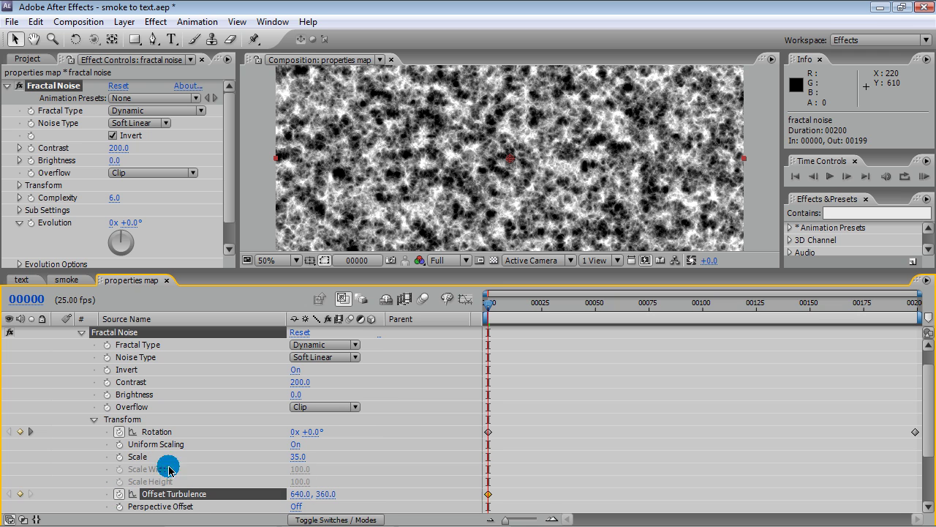
drag(489, 303, 915, 305)
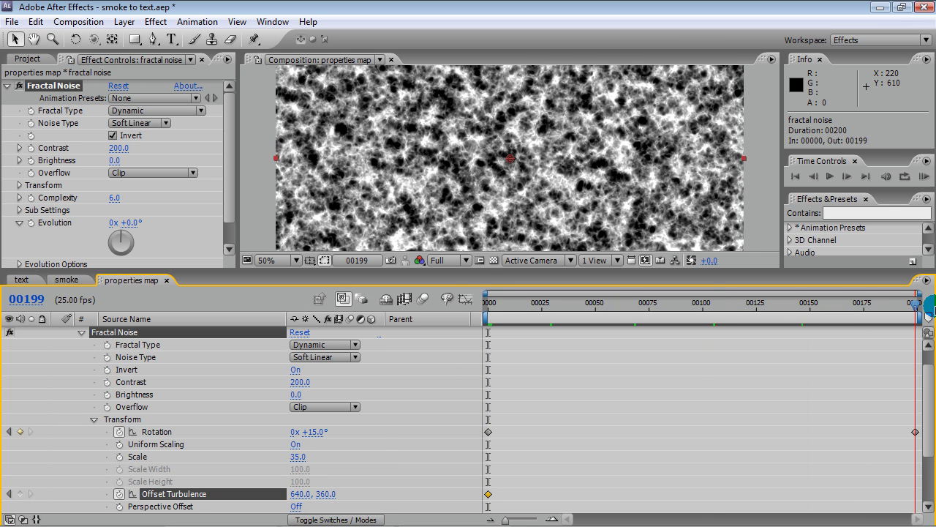
click(300, 493)
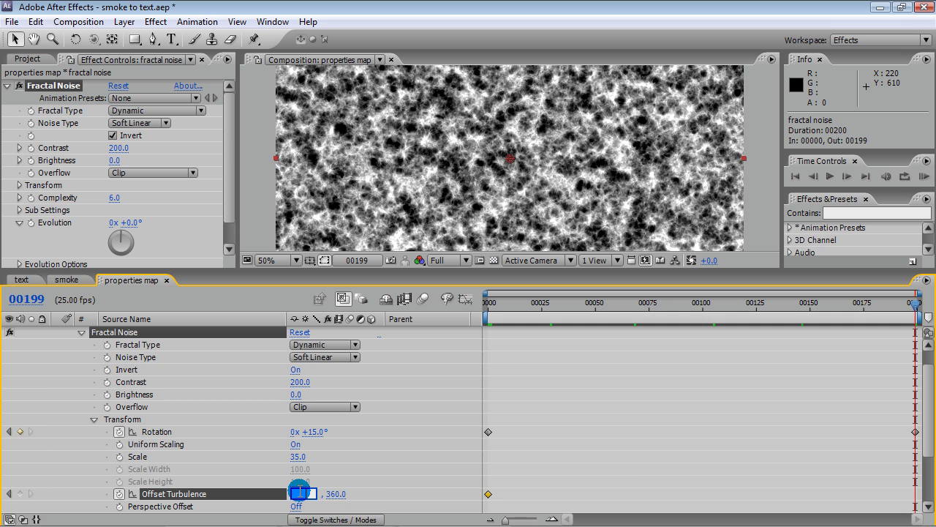
text(1000)
key(Tab)
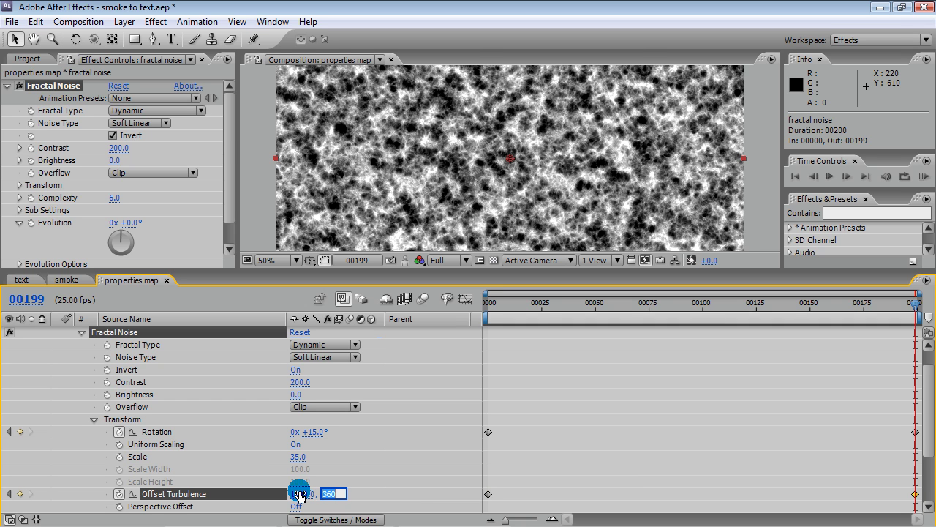
key(Return)
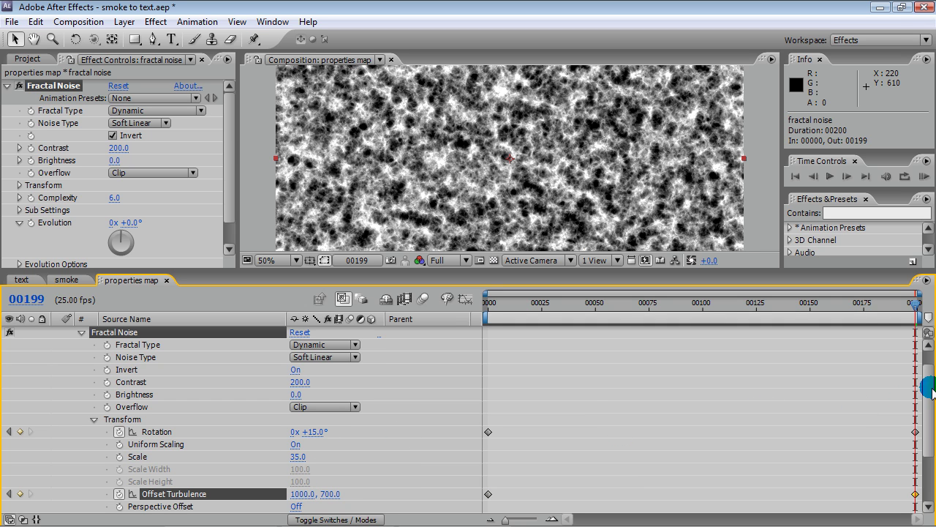
Return to frame 0 and set Sub Scaling to 50 in the Fractal Noise sub settings.
drag(914, 302, 428, 304)
drag(919, 399, 918, 468)
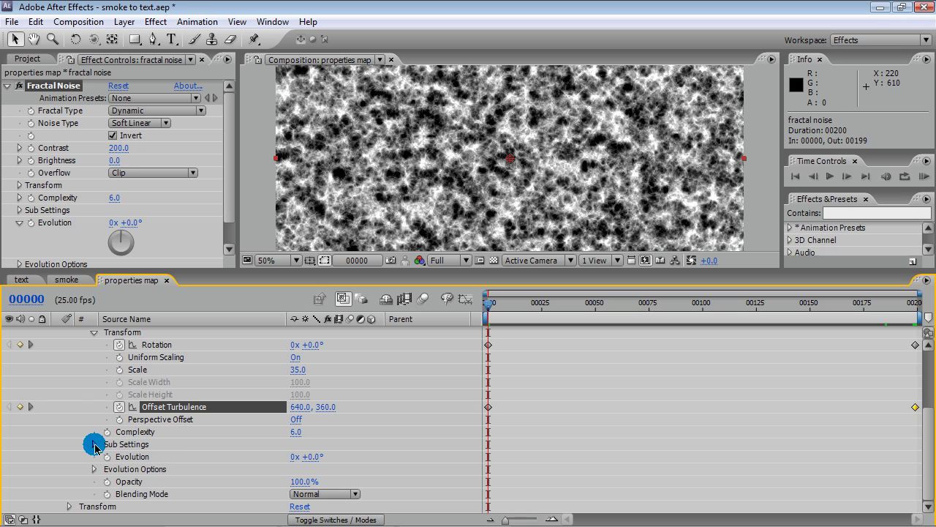
click(95, 444)
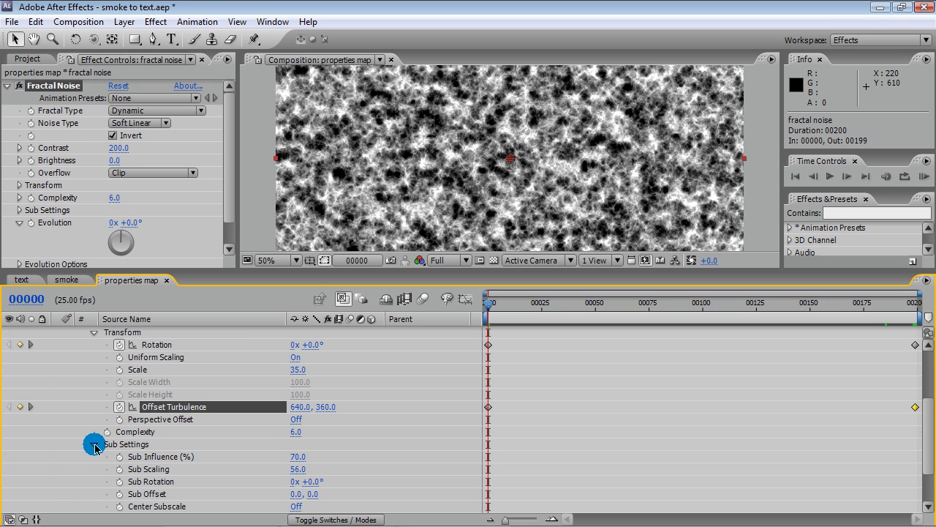
click(295, 468)
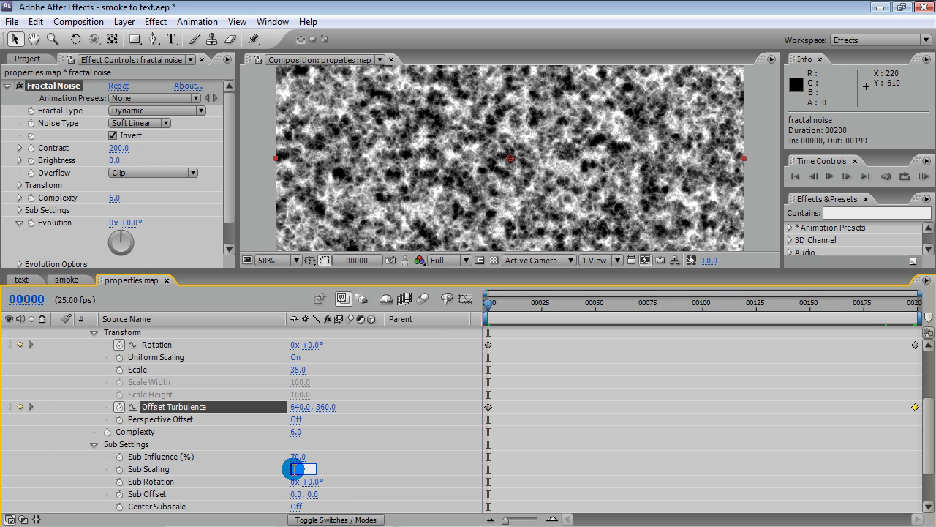
text(30)
key(Return)
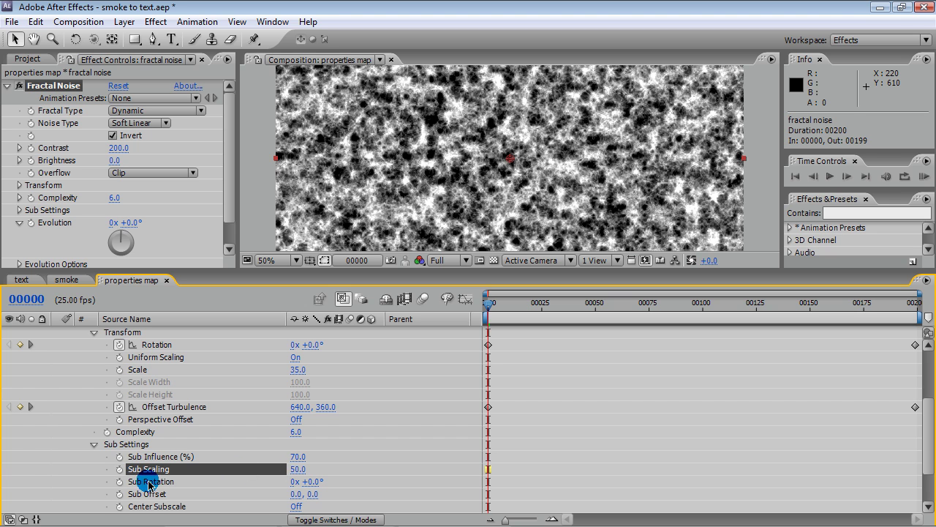
Animate Sub Rotation with keyframes from 0° at frame 0 to -10° at frame 199.
click(120, 481)
drag(488, 302, 492, 303)
key(End)
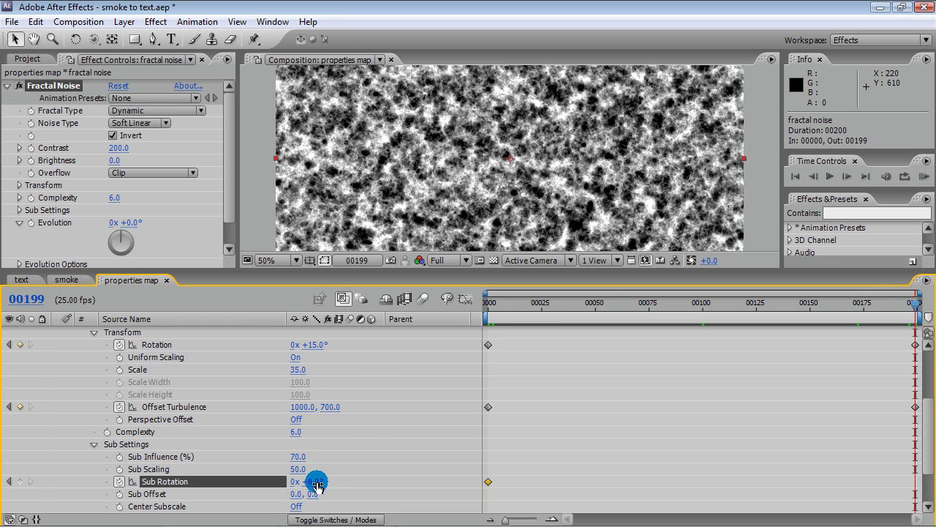
click(316, 482)
text(-10)
key(Return)
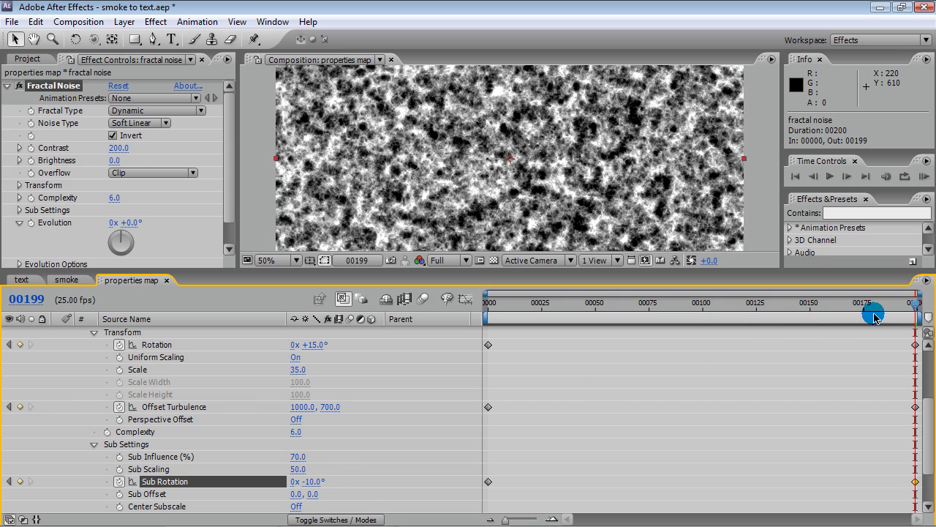
Animate Evolution from 0 revolutions at frame 0 to 2 revolutions at frame 199, and return to frame 0.
drag(914, 303, 462, 305)
scroll(928, 454, down, 2)
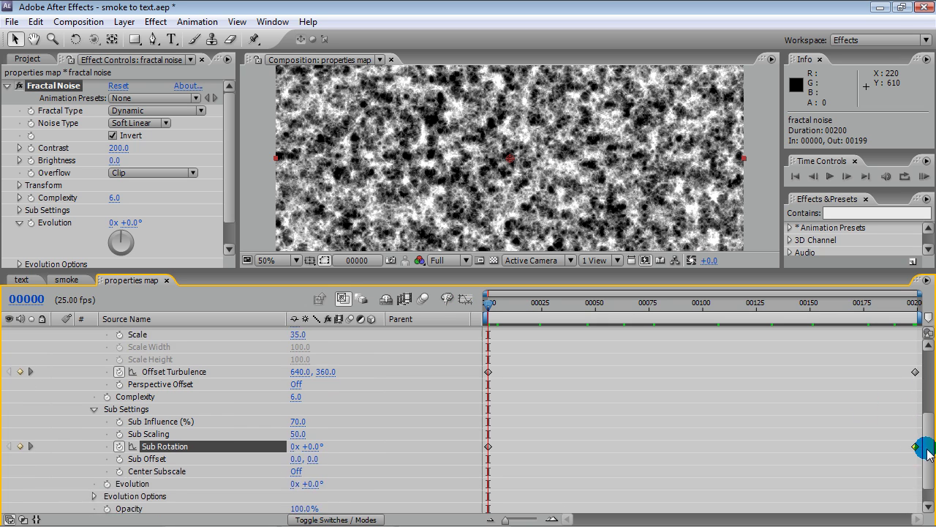
scroll(927, 454, down, 1)
click(105, 457)
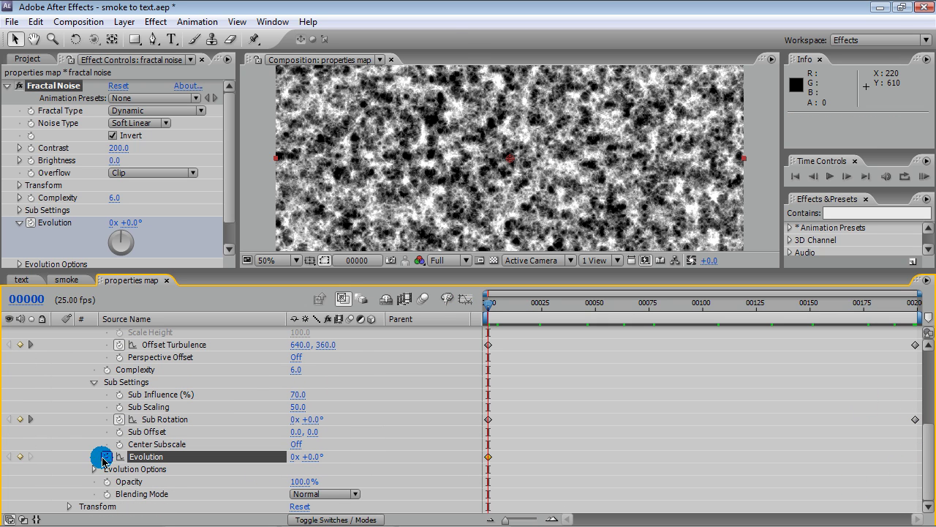
key(End)
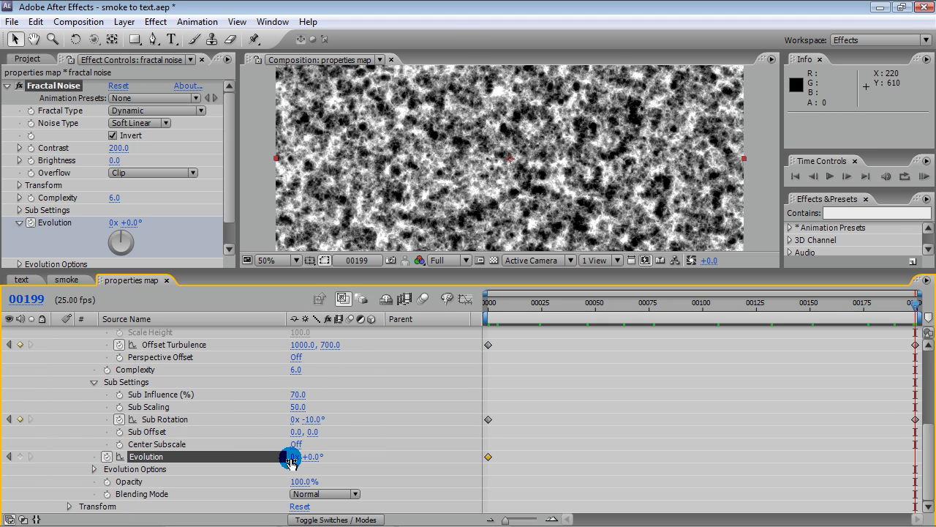
click(291, 456)
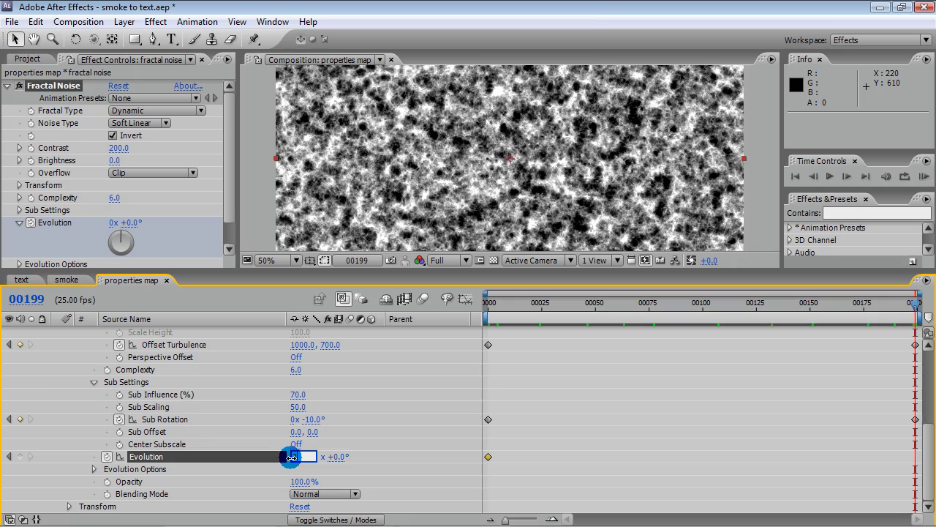
text(2)
key(Return)
drag(912, 304, 459, 320)
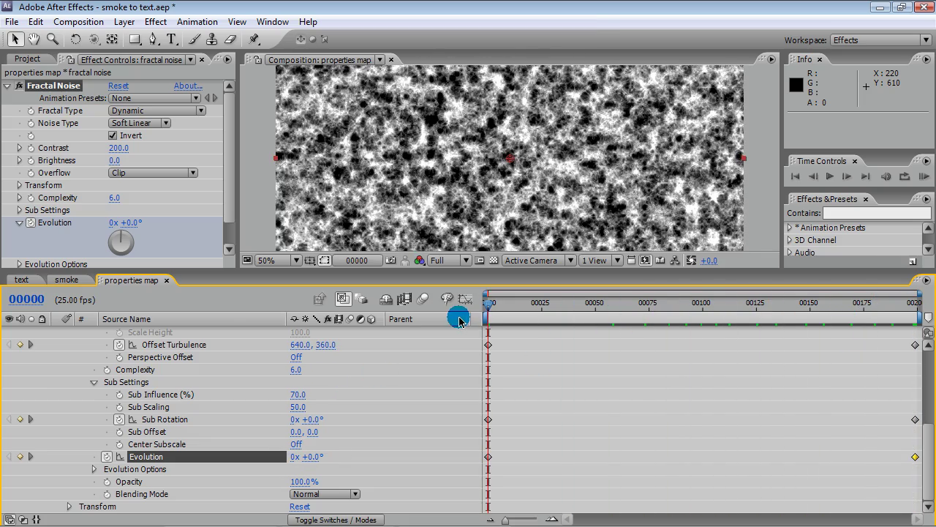
Place the properties map composition below the text layer in the smoke composition, hide it, and save the project.
click(56, 281)
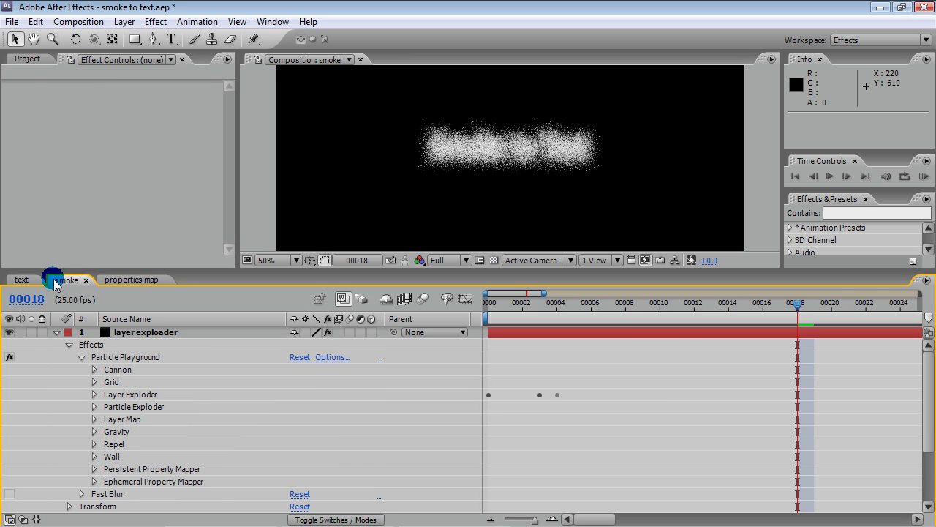
click(25, 59)
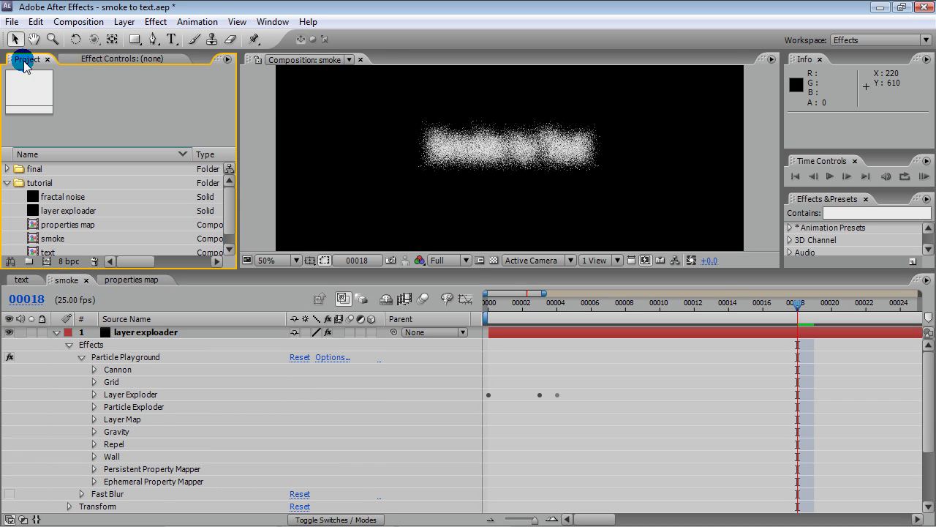
drag(926, 347, 929, 468)
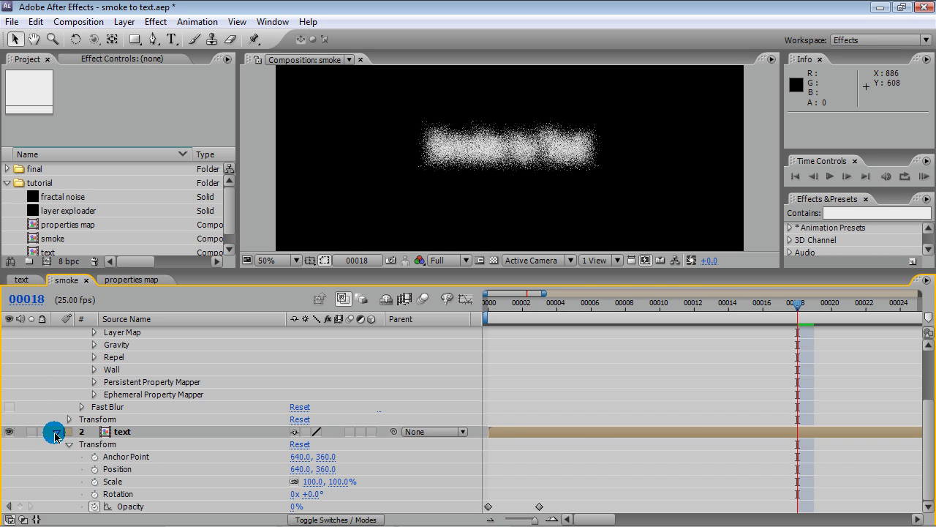
click(56, 432)
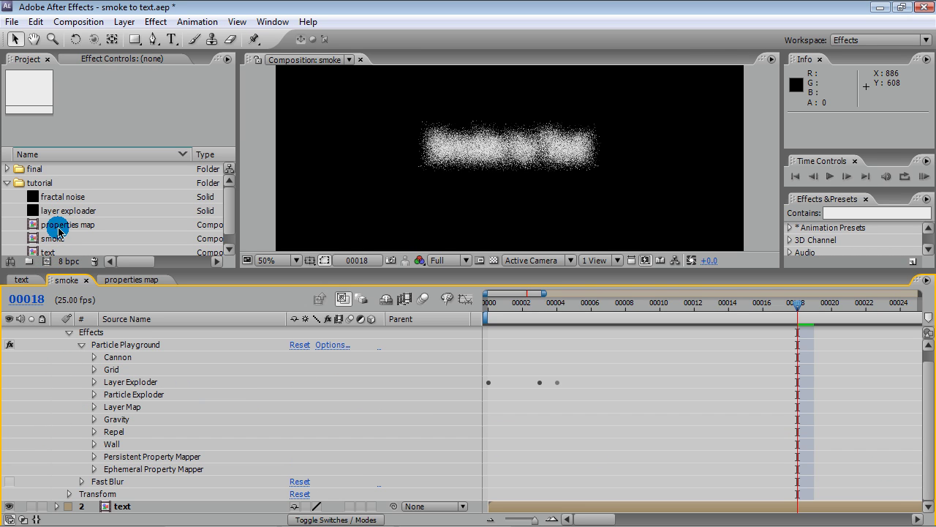
drag(58, 231, 65, 505)
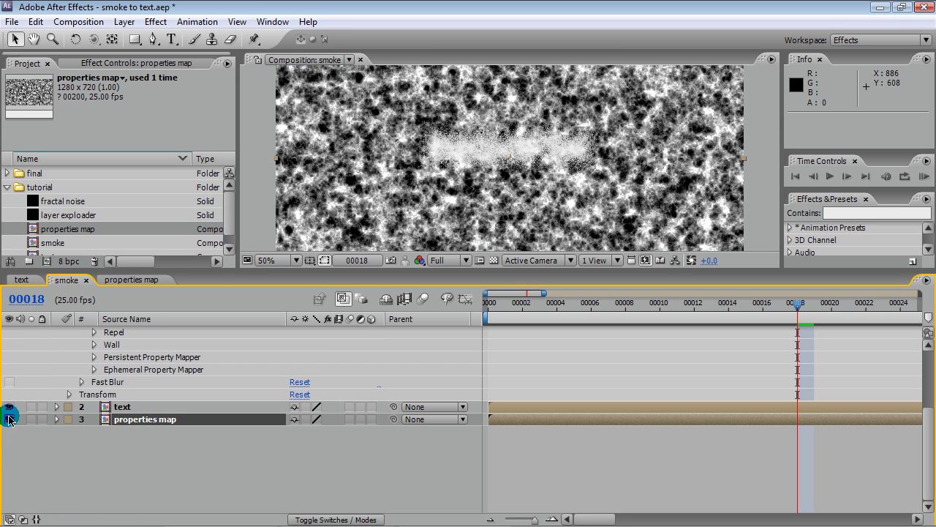
click(9, 420)
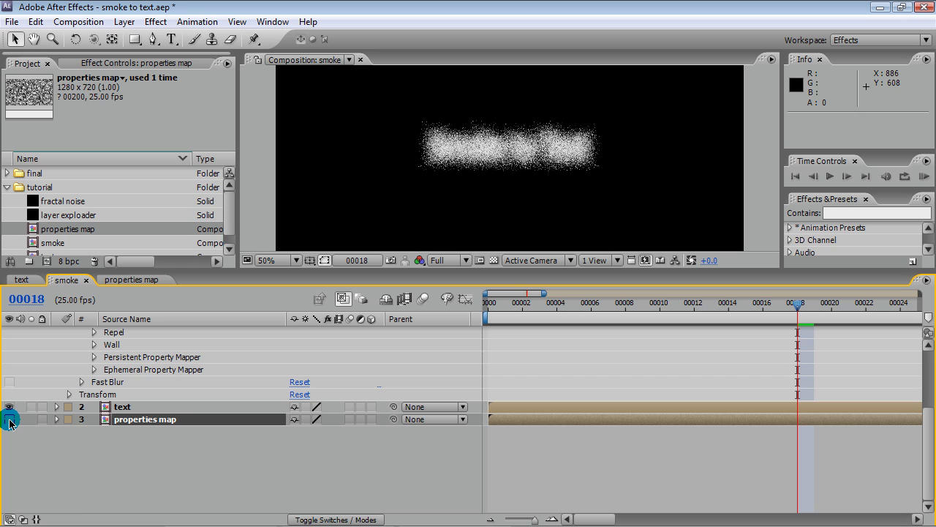
key(ctrl+s)
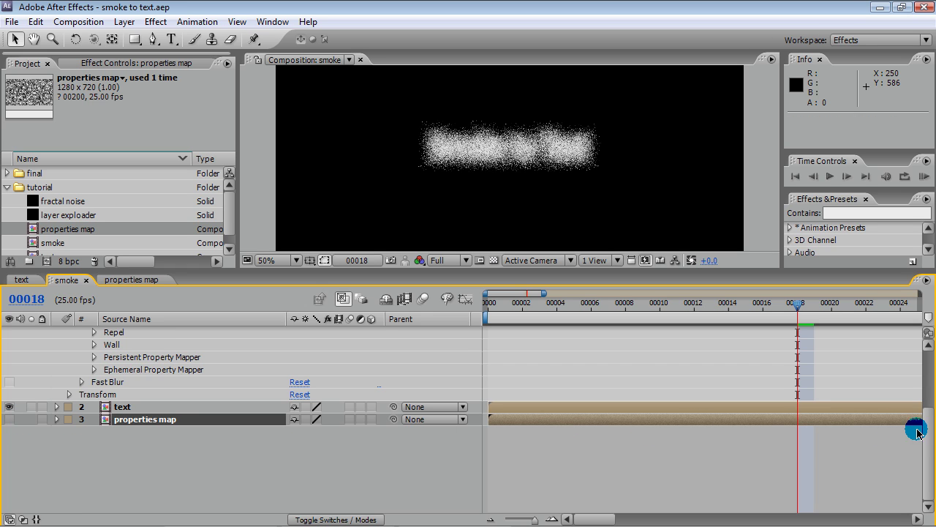
Set the properties map layer as the map for Particle Playground's Persistent Property Mapper.
drag(926, 432, 930, 360)
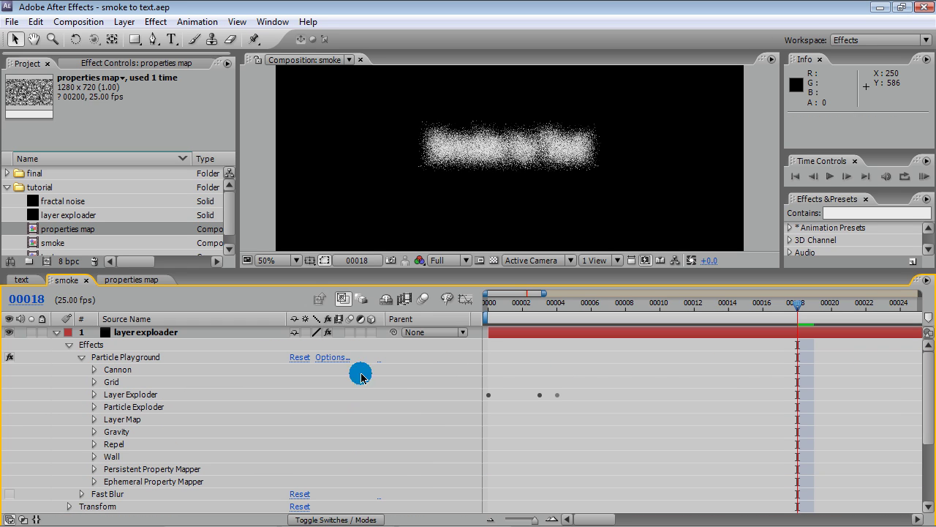
click(94, 469)
scroll(90, 468, down, 3)
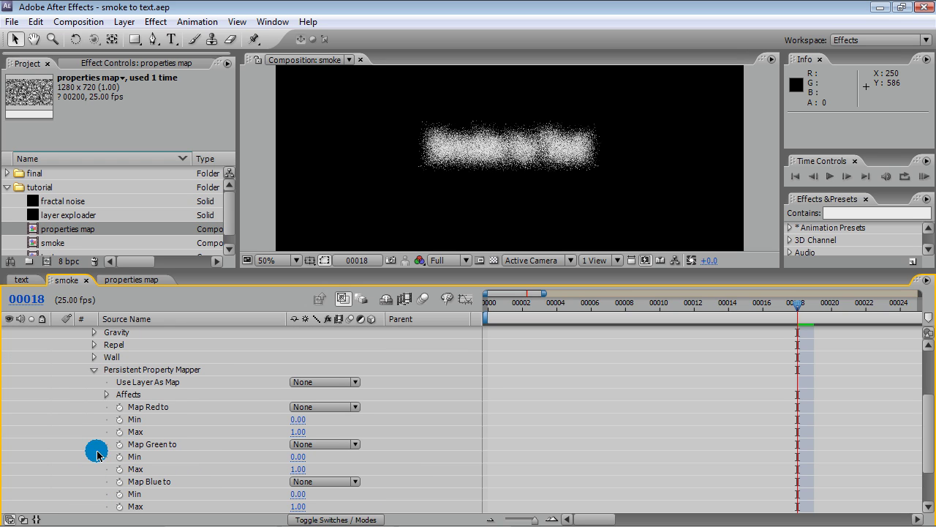
click(300, 382)
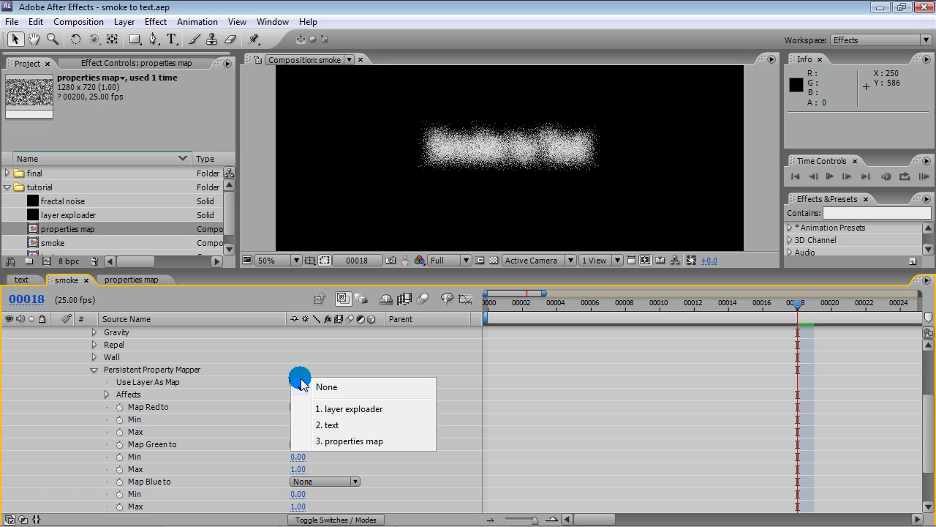
click(355, 441)
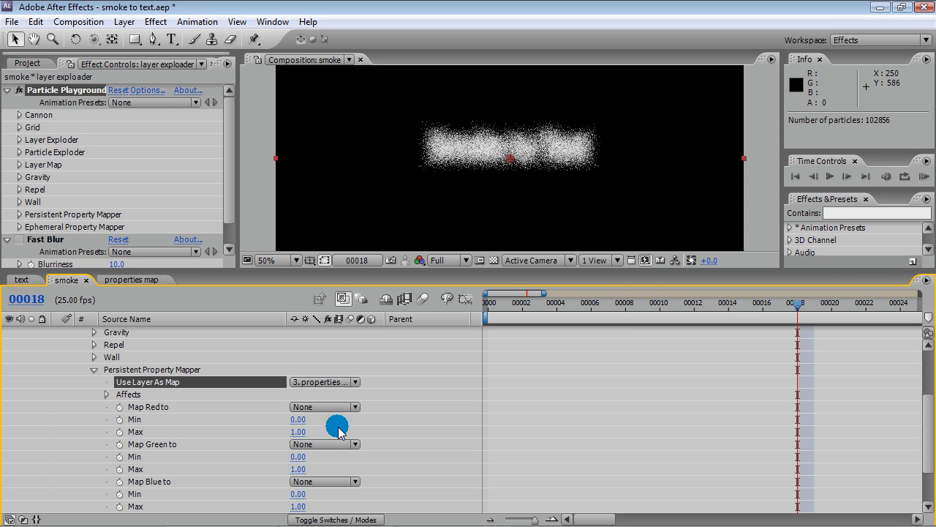
In the Persistent Property Mapper, map red to Mass with a minimum of 0.05.
click(325, 407)
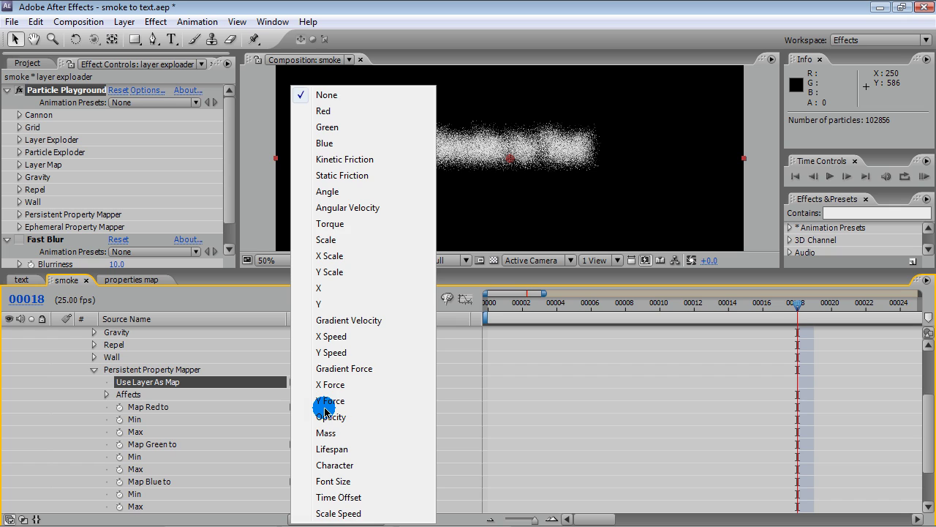
click(326, 432)
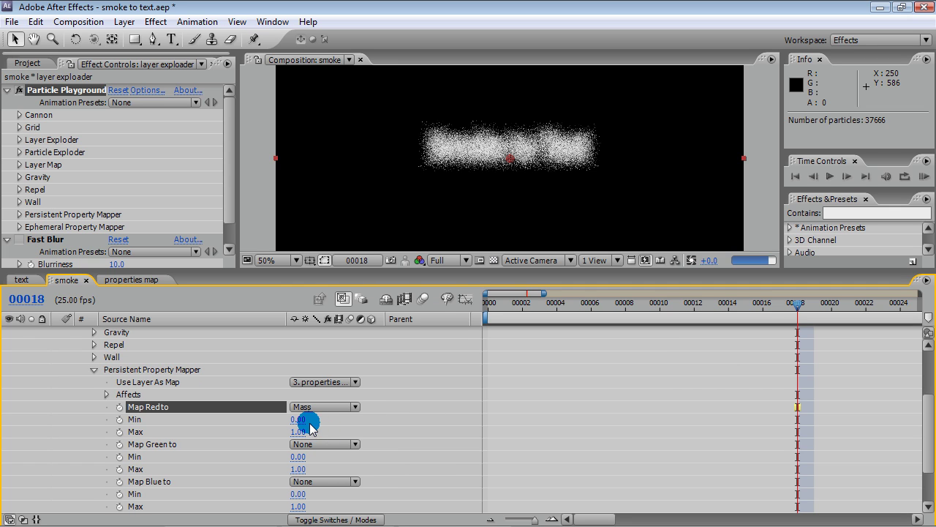
click(299, 420)
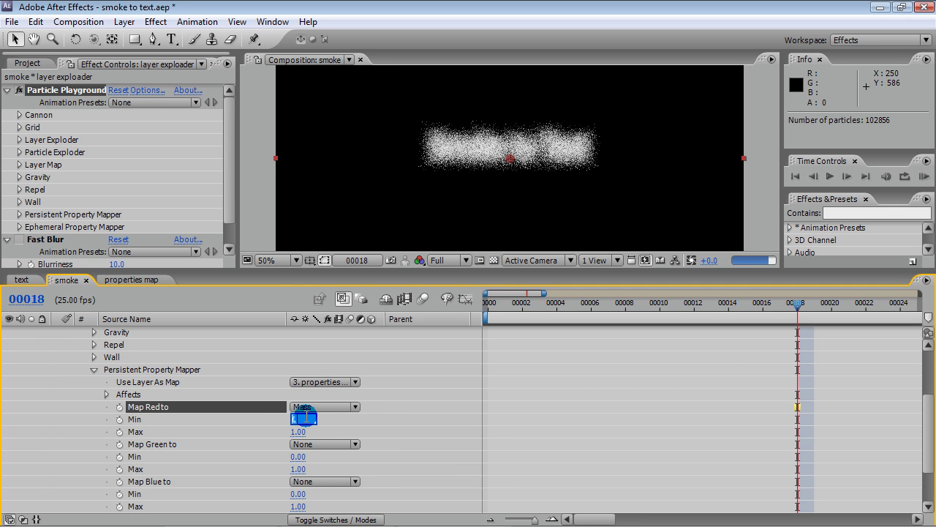
text(.05)
key(Return)
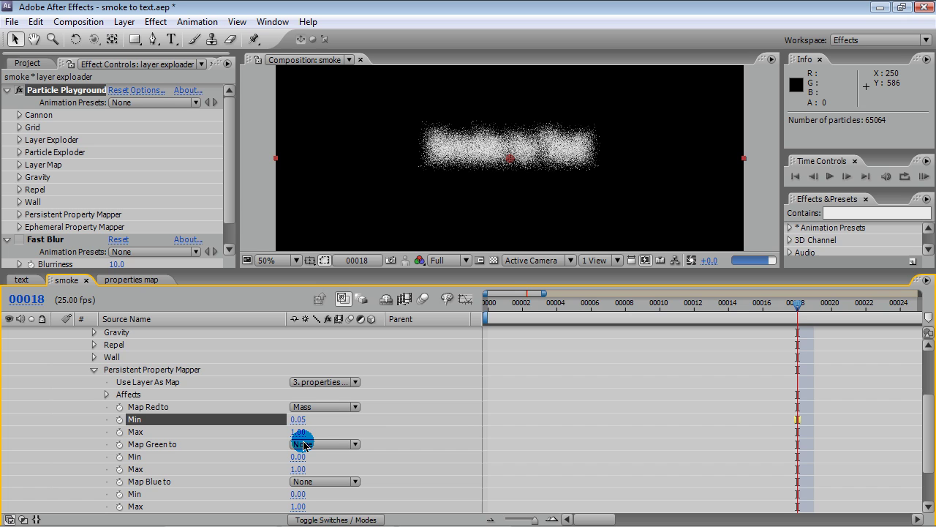
Map green to X Force in the Persistent Property Mapper, with a minimum of -200 and a maximum of -50.
click(304, 445)
click(303, 447)
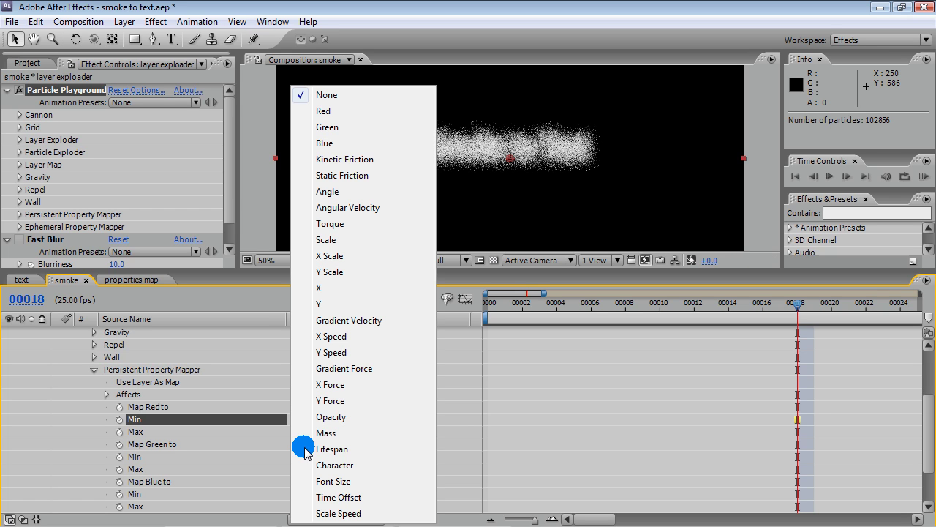
click(324, 387)
click(298, 457)
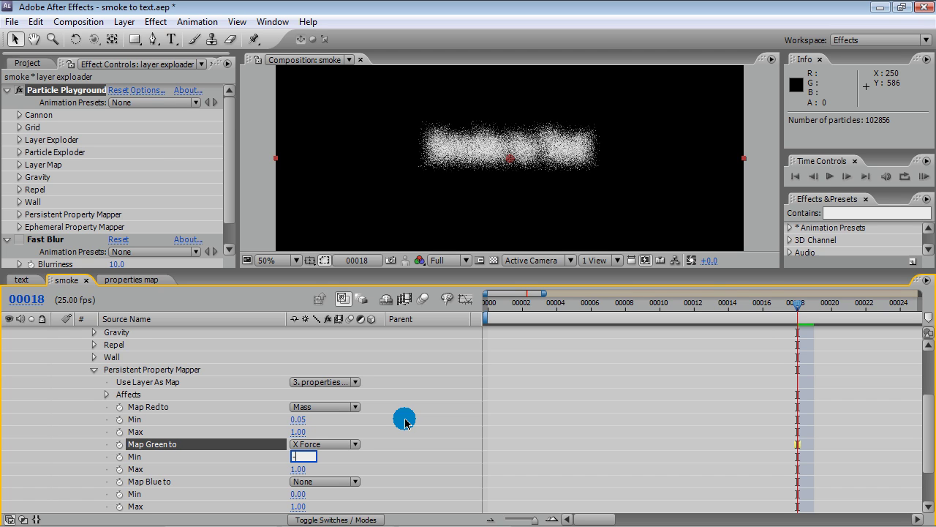
key(Return)
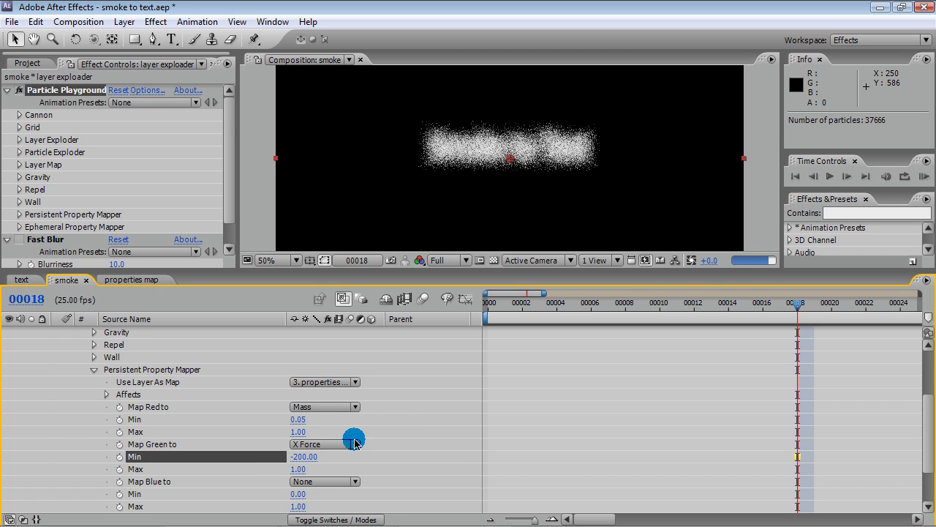
click(301, 468)
text(-50)
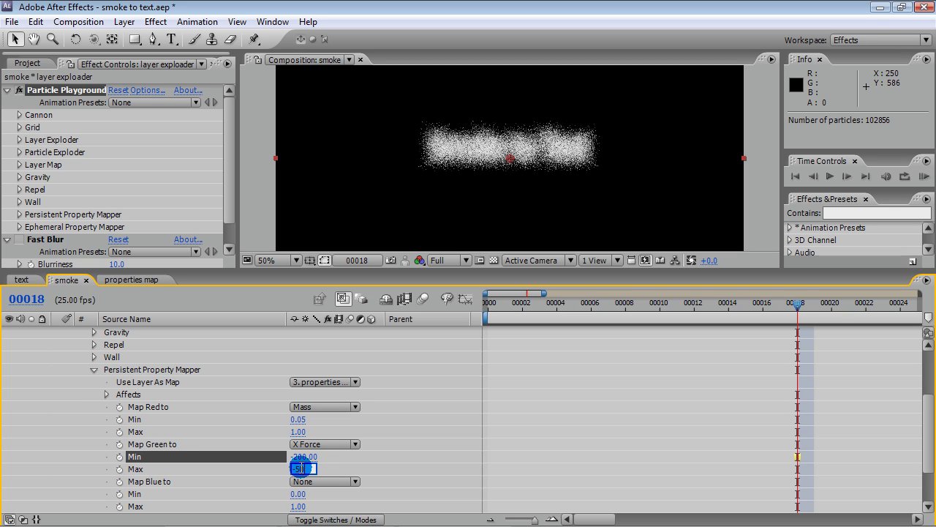
key(Return)
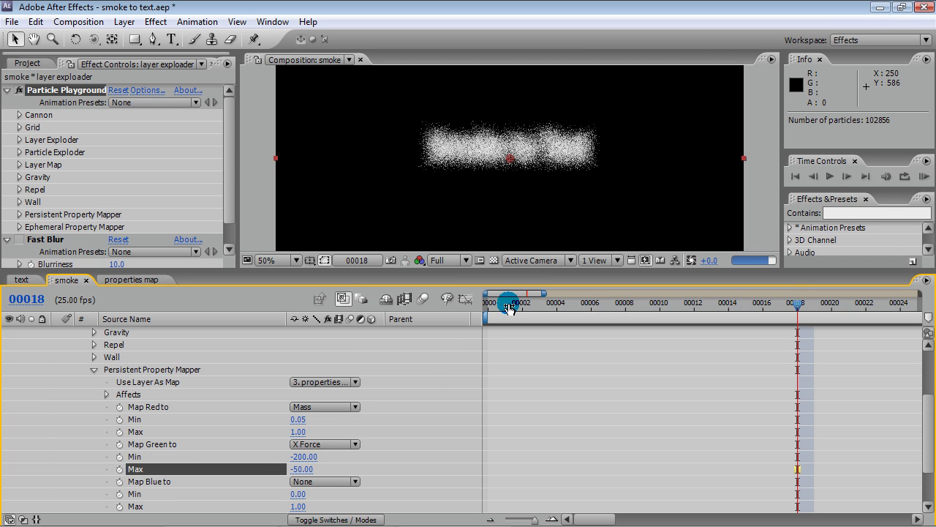
Start keyframing the green channel's Min and Max at frame 3 with their current values.
click(539, 310)
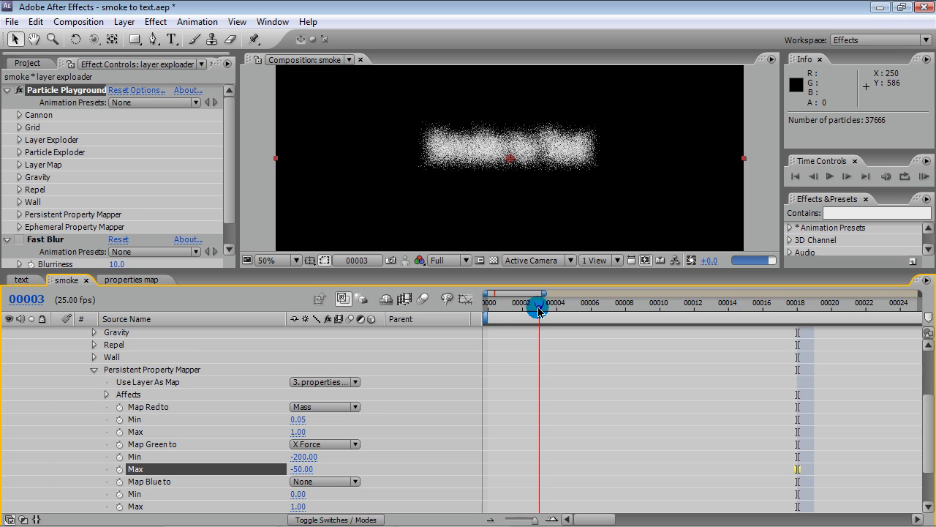
click(119, 456)
click(119, 469)
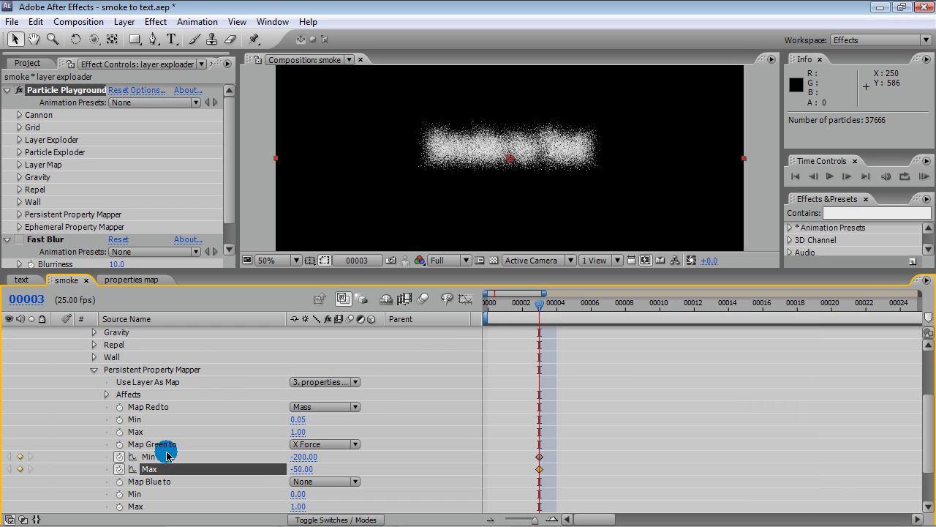
Keyframe the green channel's Min and Max to 0 at frame 2, and preview the result at frame 10.
click(526, 306)
click(304, 456)
text(0)
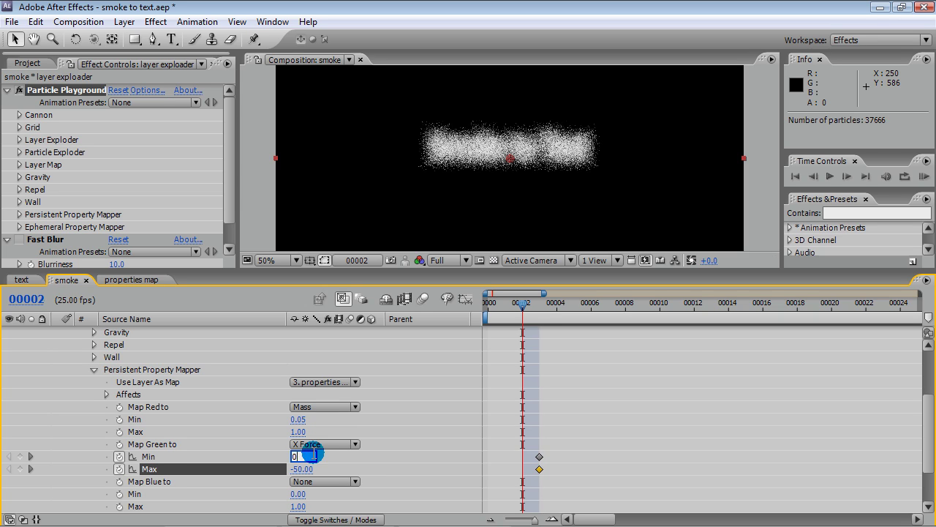
key(Return)
click(302, 469)
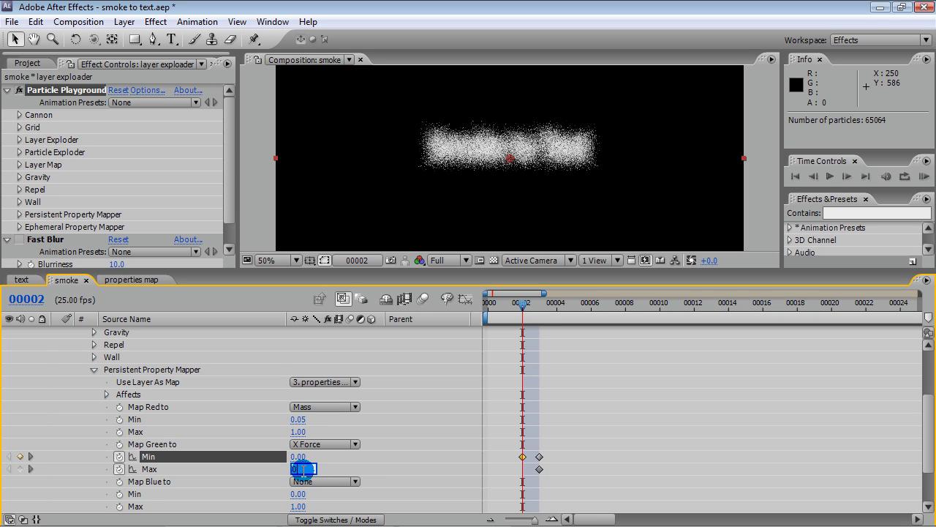
key(Return)
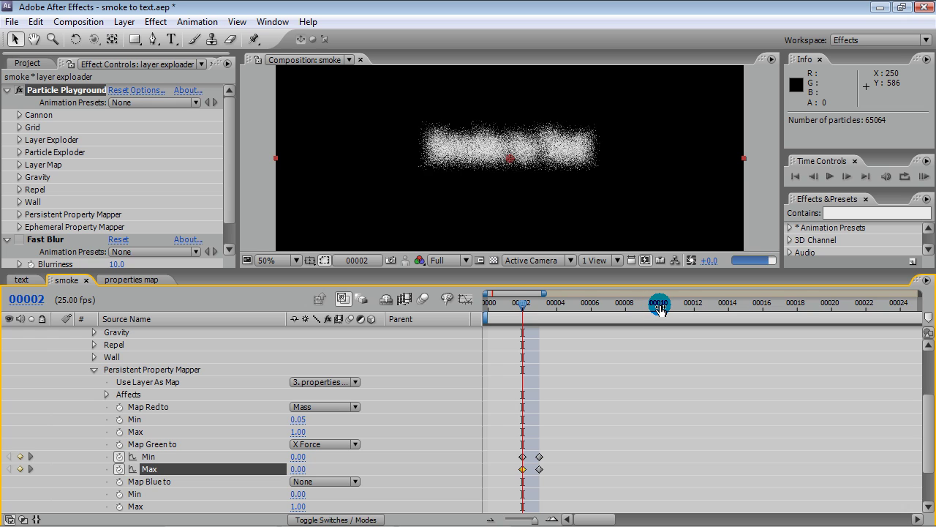
click(660, 301)
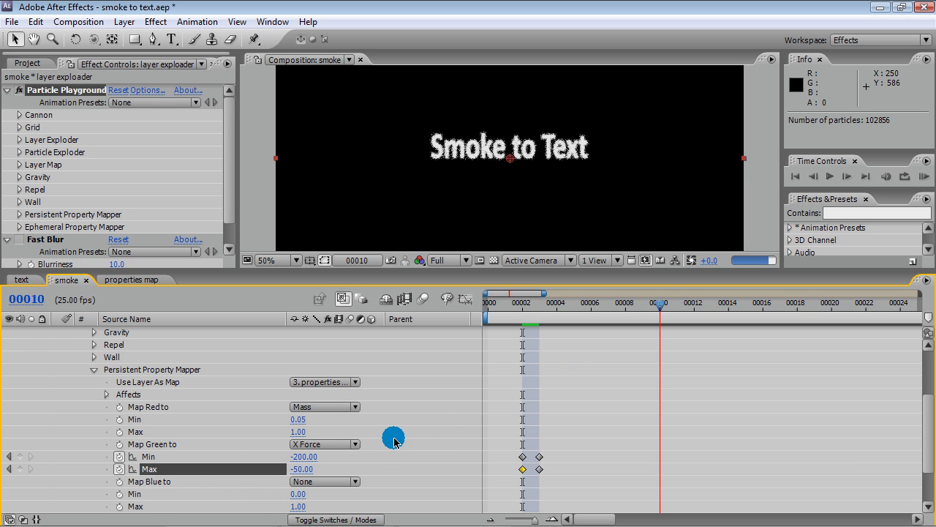
Map blue to X Scale in the Persistent Property Mapper, with a minimum of 0.5 and a maximum of 5.
click(307, 481)
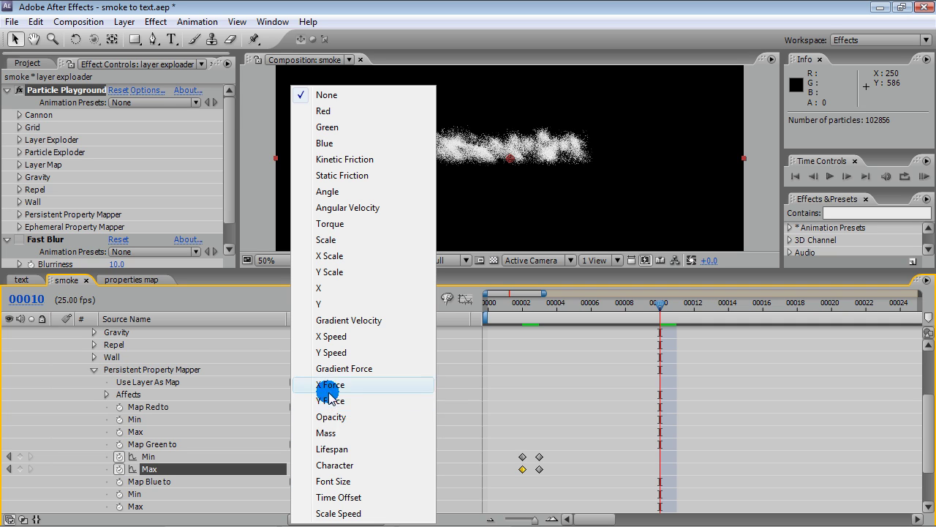
click(326, 256)
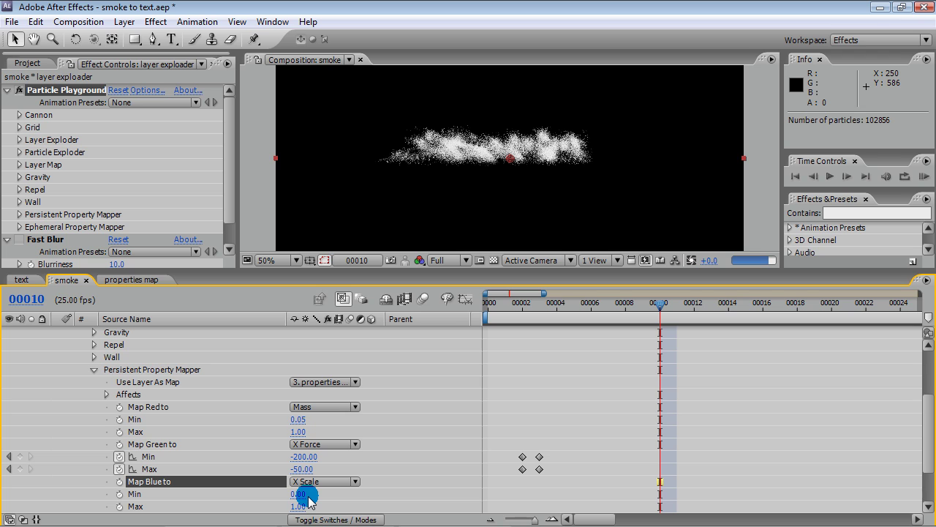
click(298, 494)
text(0.5)
key(Return)
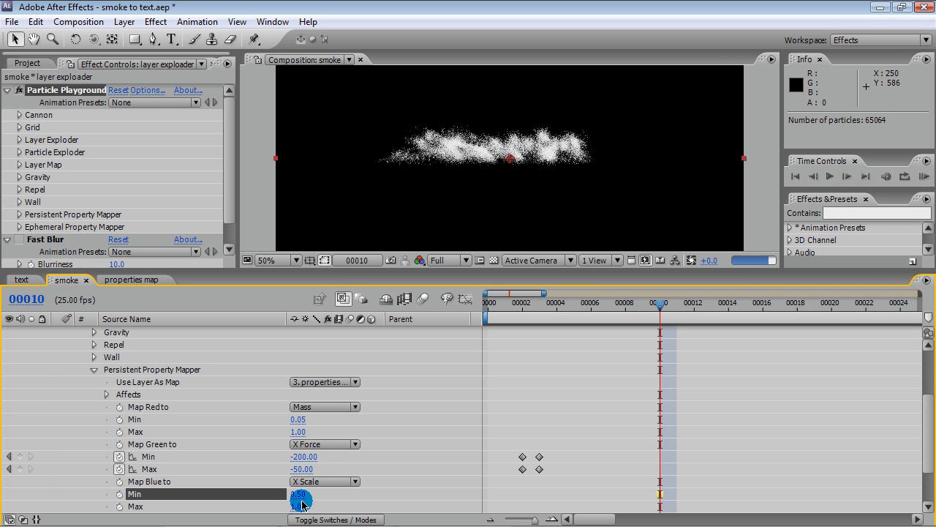
click(302, 501)
text(5)
key(Return)
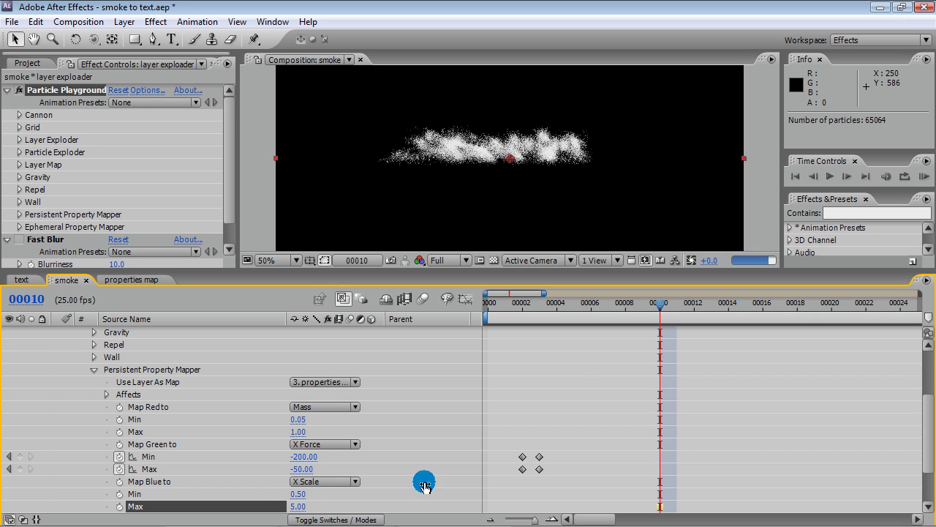
Set the properties map layer as the map for the Ephemeral Property Mapper.
drag(926, 411, 926, 467)
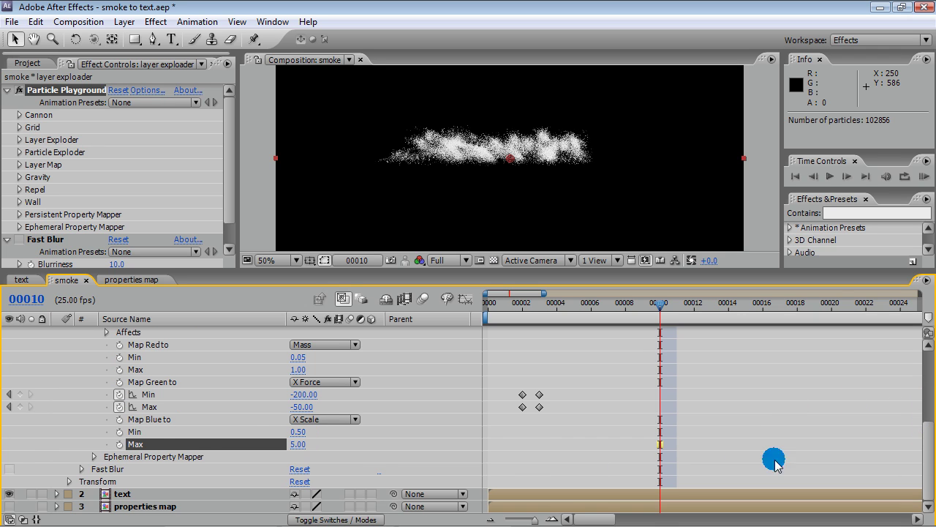
click(93, 456)
click(304, 344)
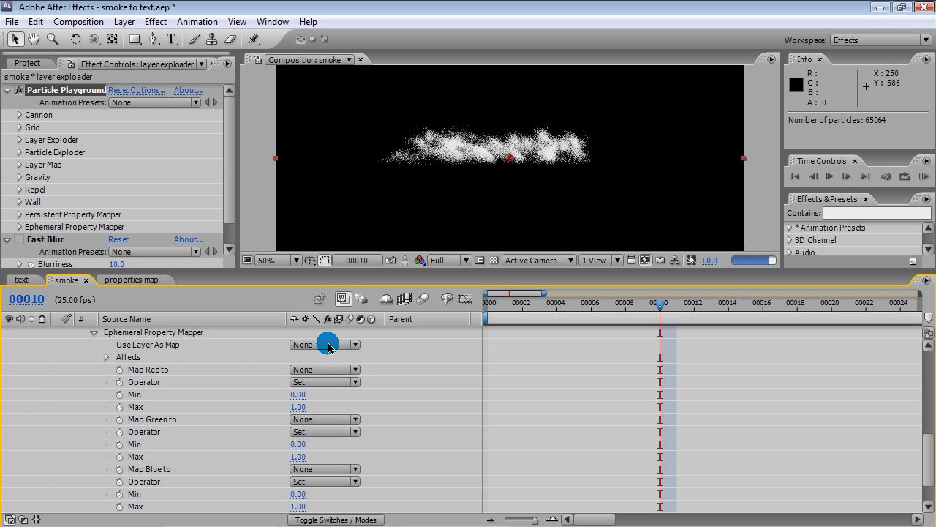
click(357, 347)
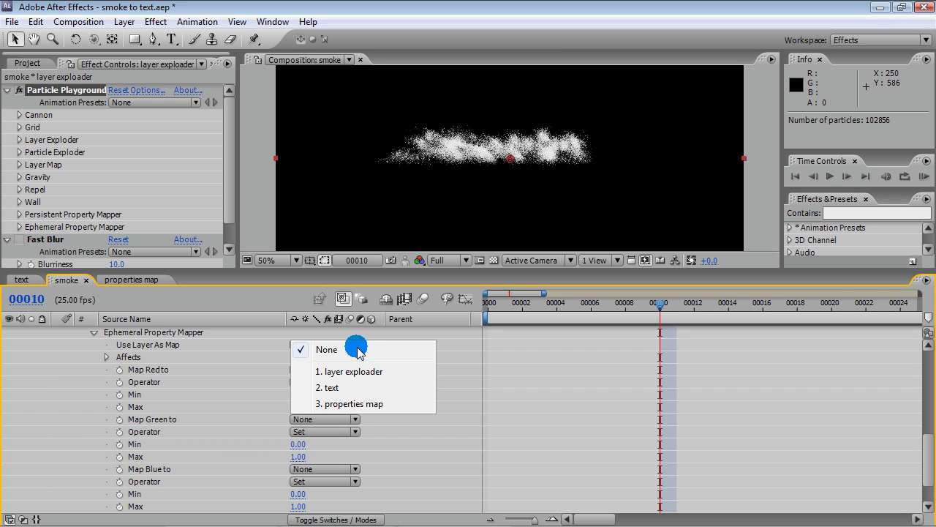
click(334, 405)
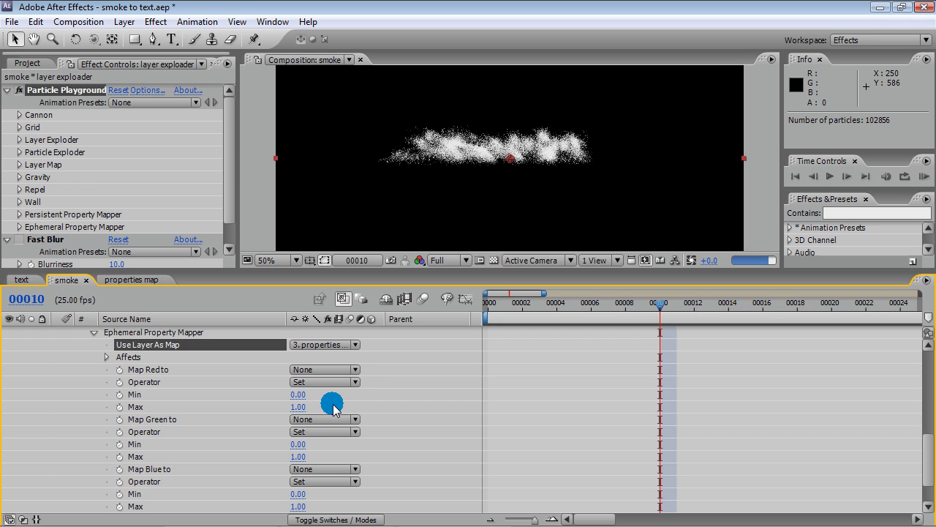
Map red to Opacity in the Ephemeral Property Mapper, using the Difference operator.
click(357, 371)
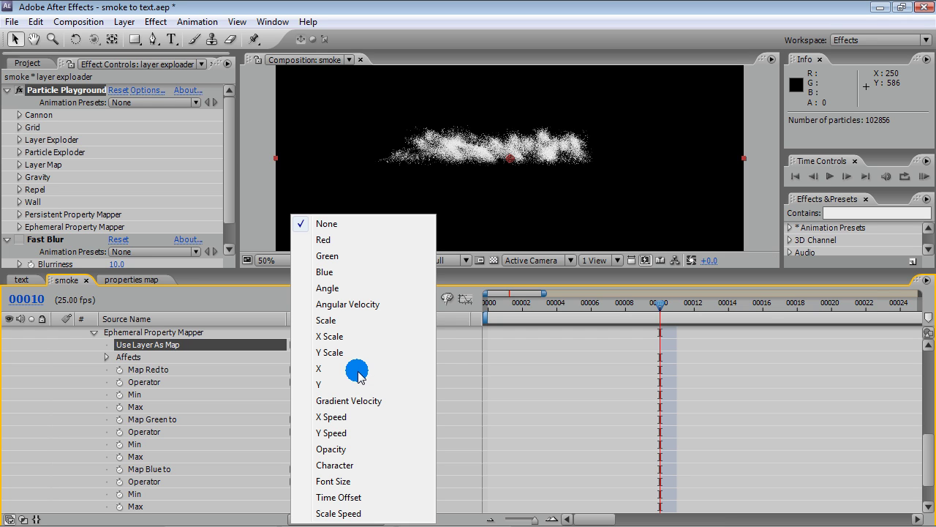
click(342, 448)
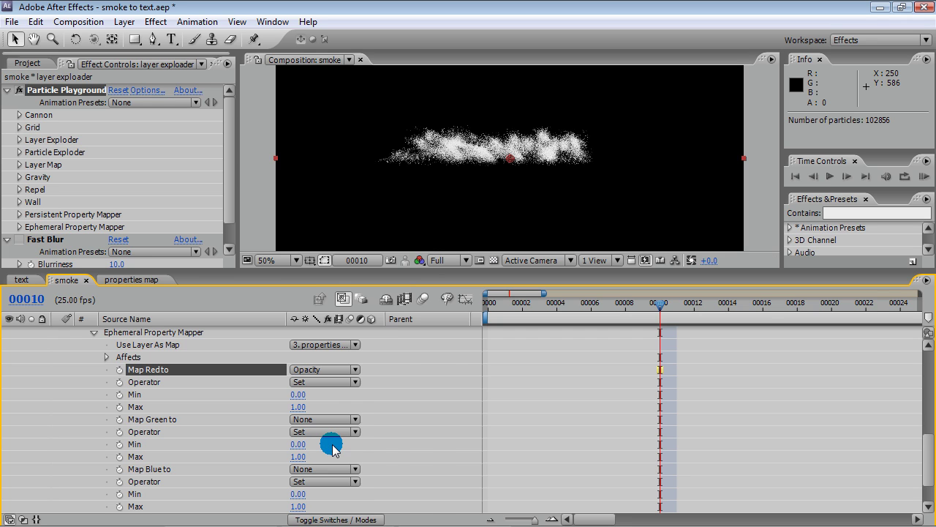
click(355, 382)
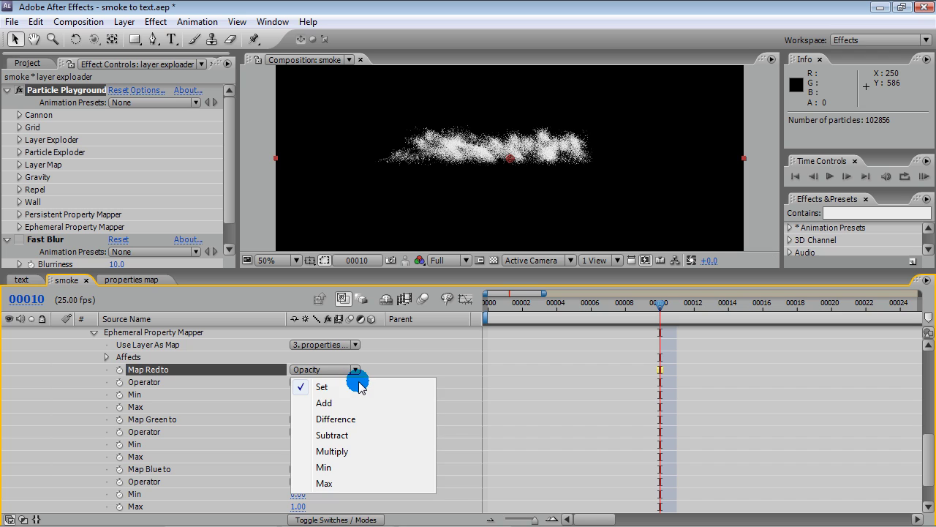
click(335, 418)
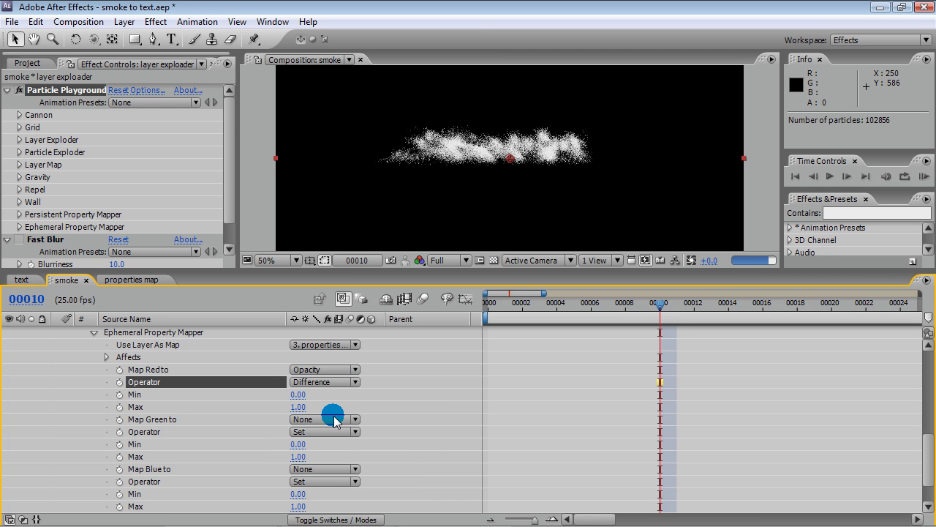
Map green to Y Speed with the Multiply operator, minimum 0.5 and maximum 3, and preview frames 16 and 22.
click(354, 419)
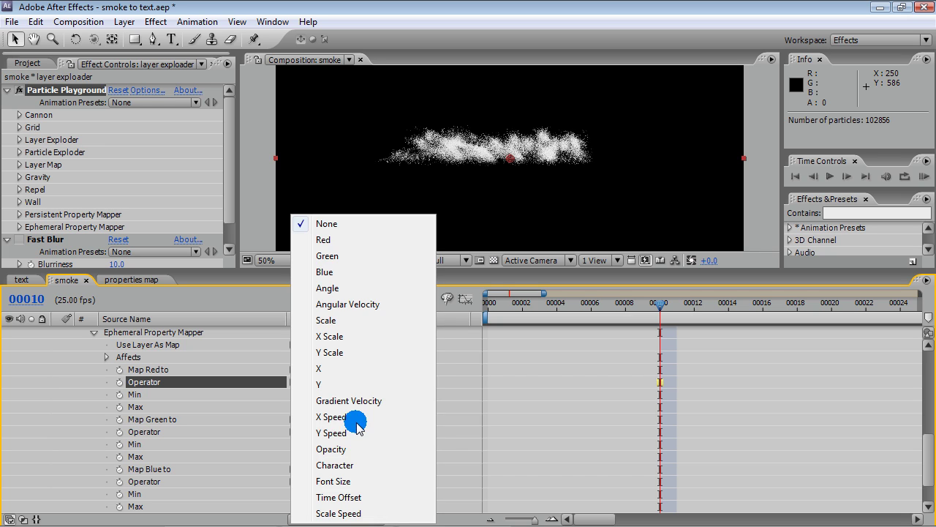
click(350, 433)
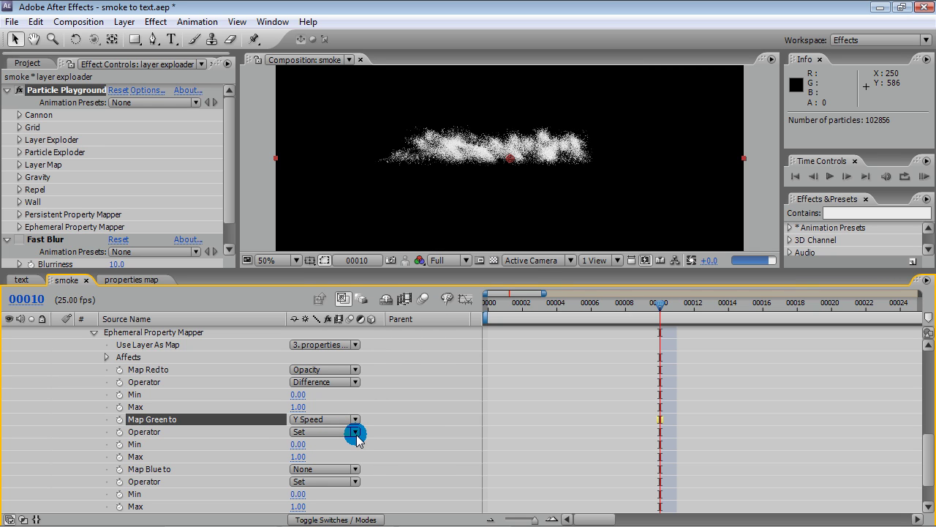
click(355, 432)
click(336, 479)
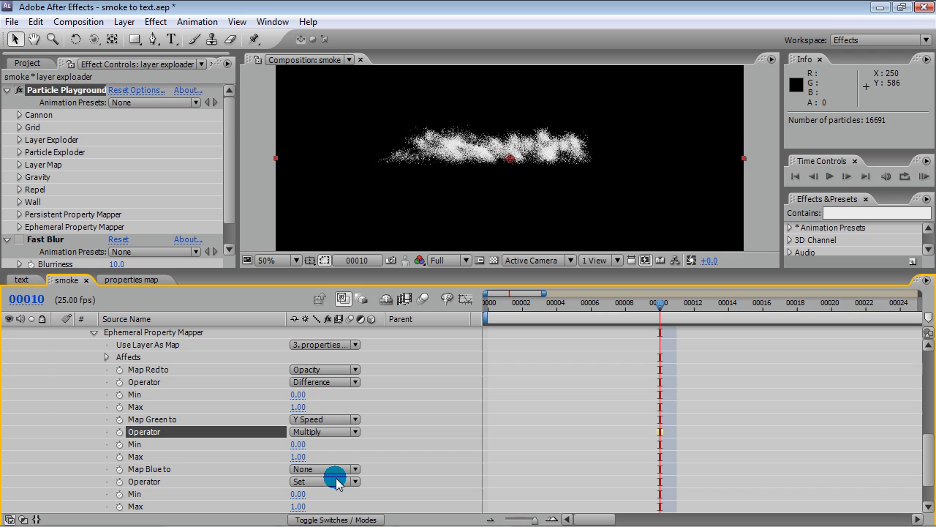
click(297, 444)
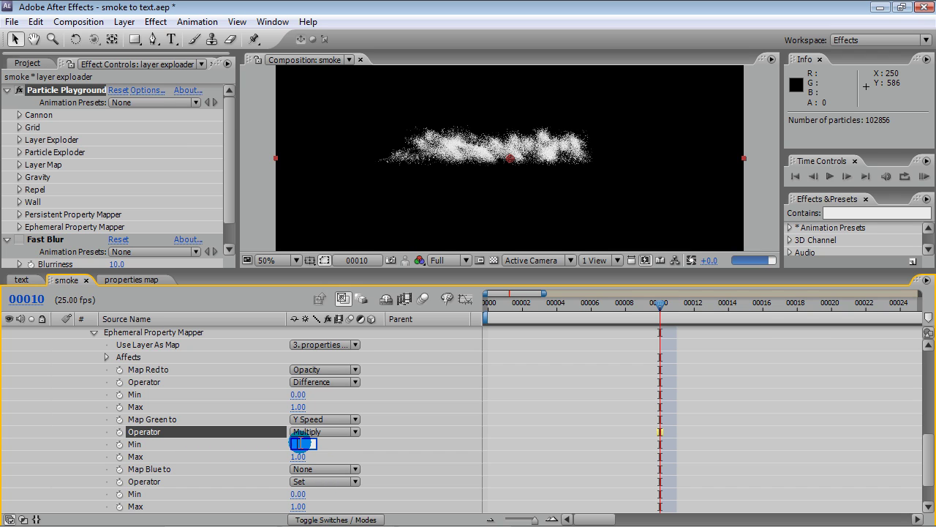
text(.5)
key(Return)
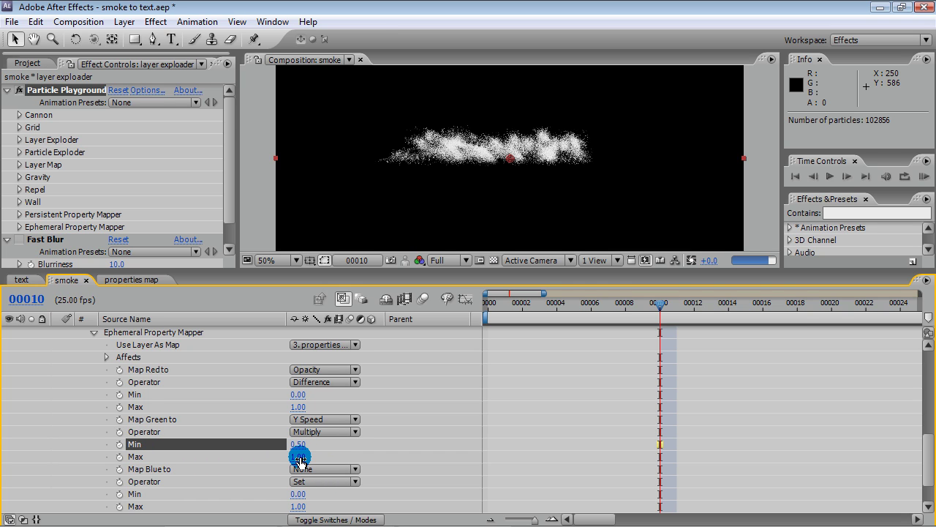
click(299, 455)
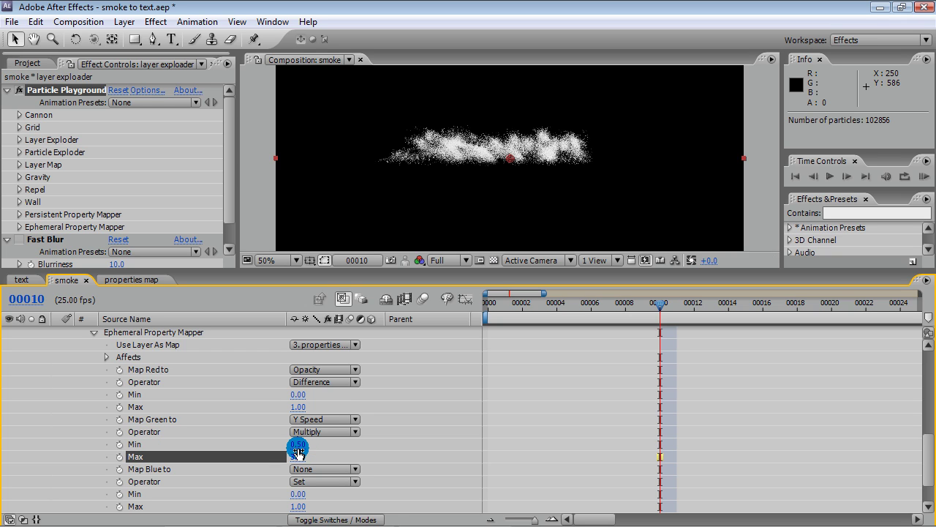
drag(298, 454, 296, 443)
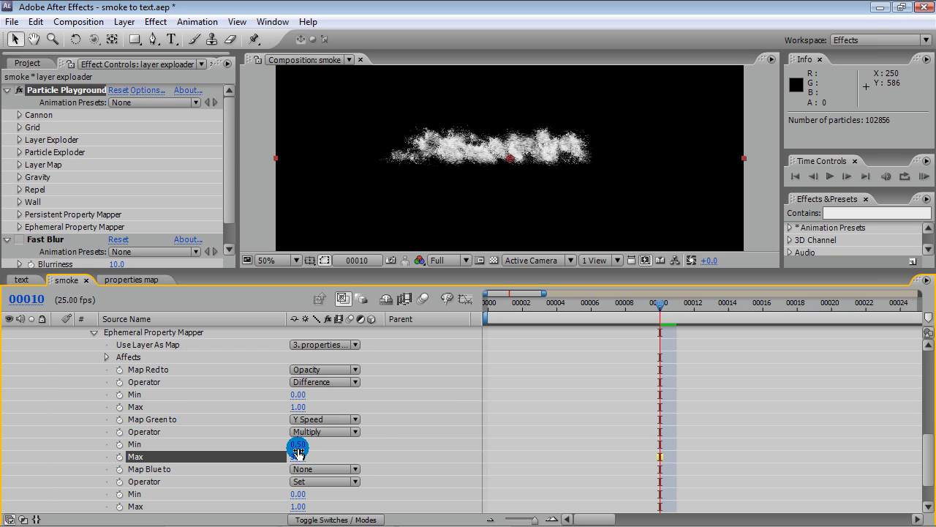
click(762, 307)
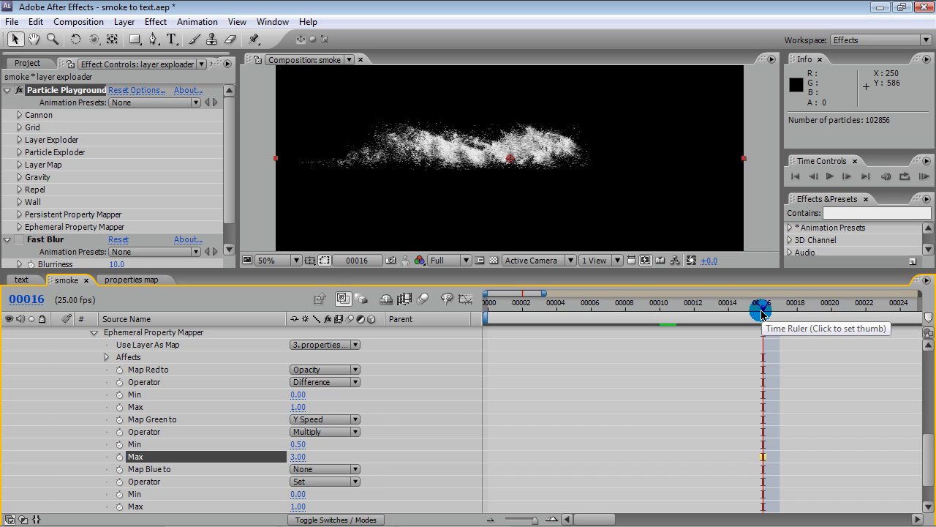
click(868, 307)
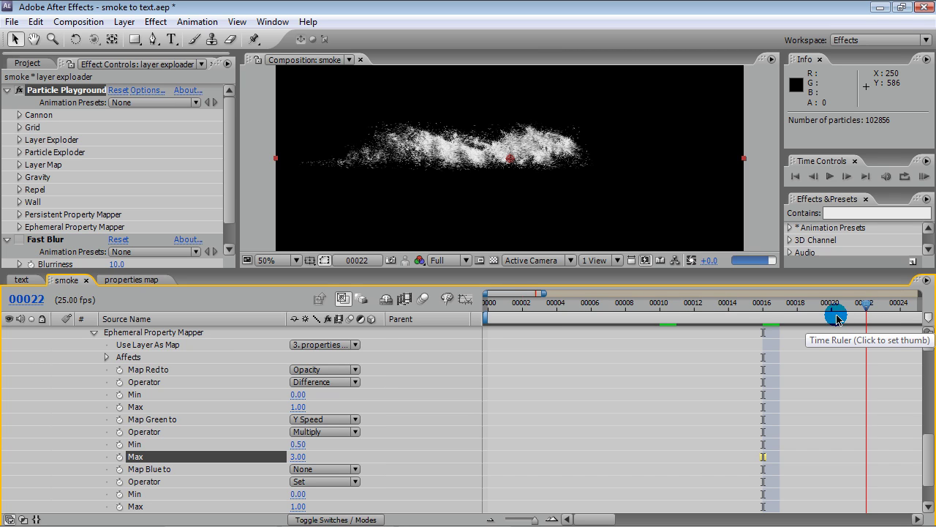
Start keyframing the Fast Blur's Blurriness at frame 0 with a value of 2.
click(491, 312)
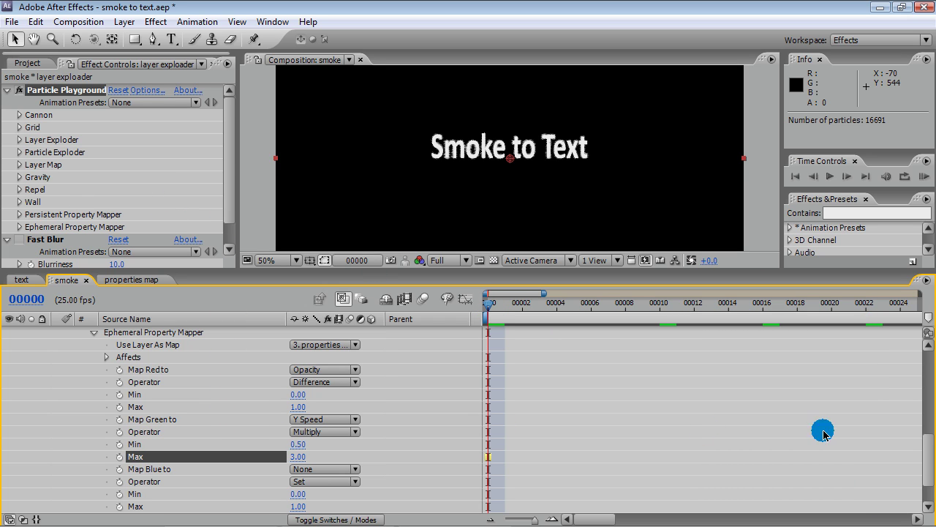
drag(919, 446, 928, 489)
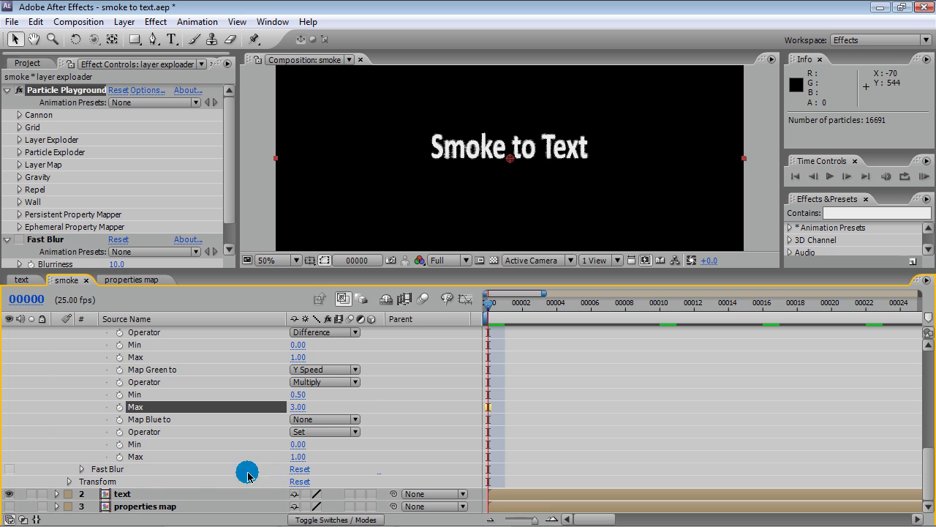
click(81, 469)
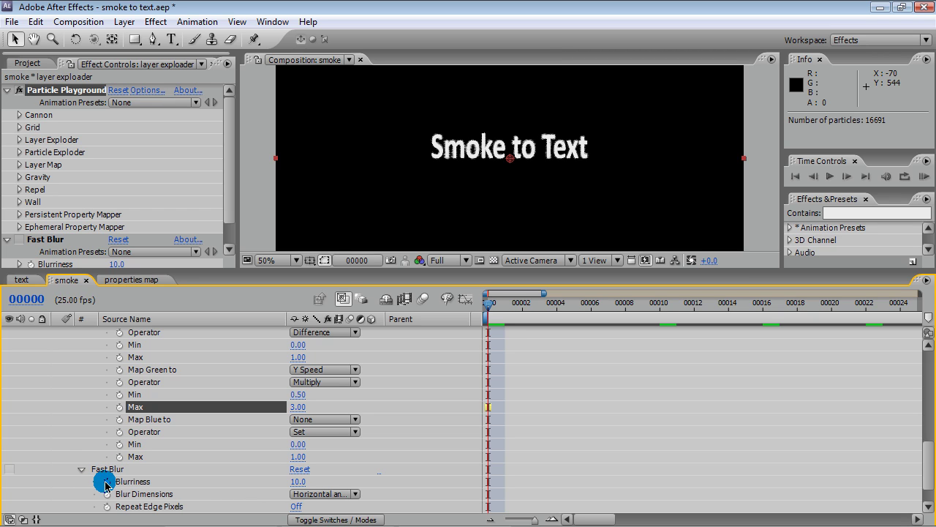
click(107, 482)
click(297, 481)
text(2)
key(Return)
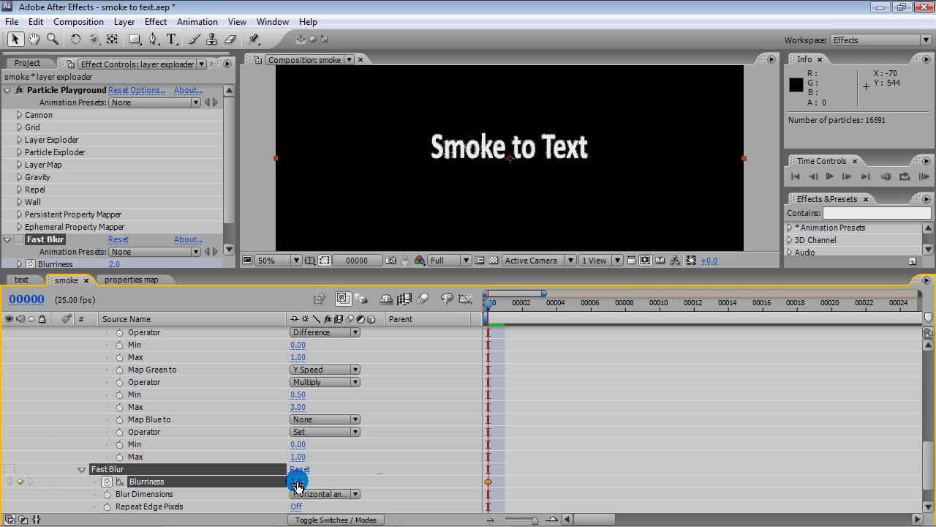
Keyframe the Fast Blur's Blurriness to 3 at frame 3 and to 9 at frame 16.
drag(489, 302, 541, 307)
click(296, 481)
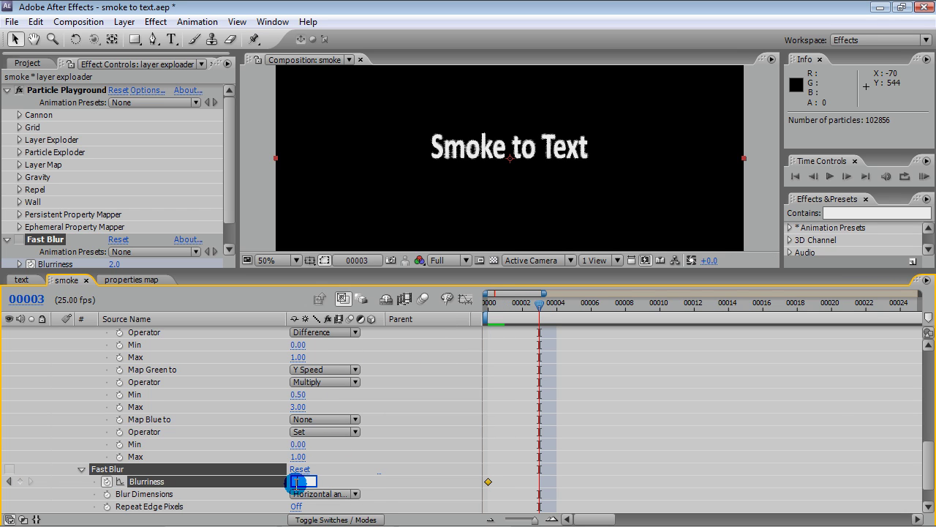
text(3)
key(Return)
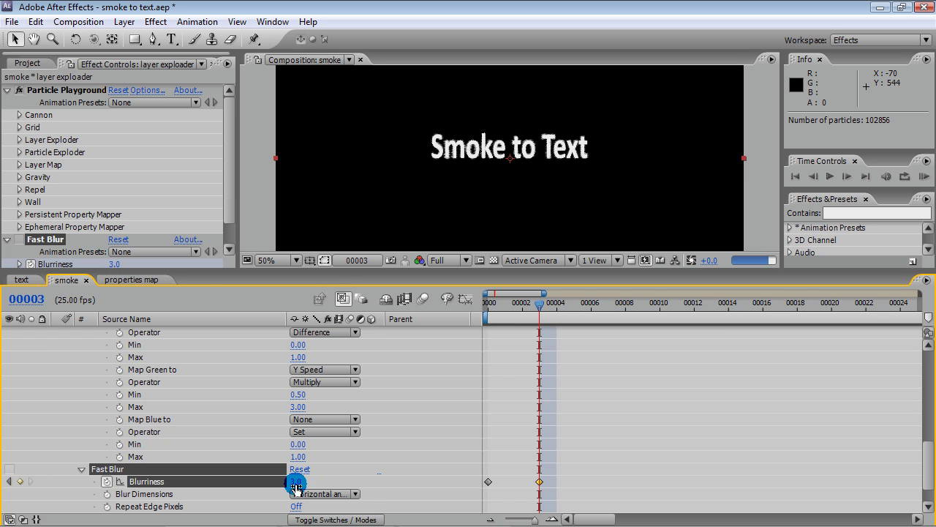
click(762, 309)
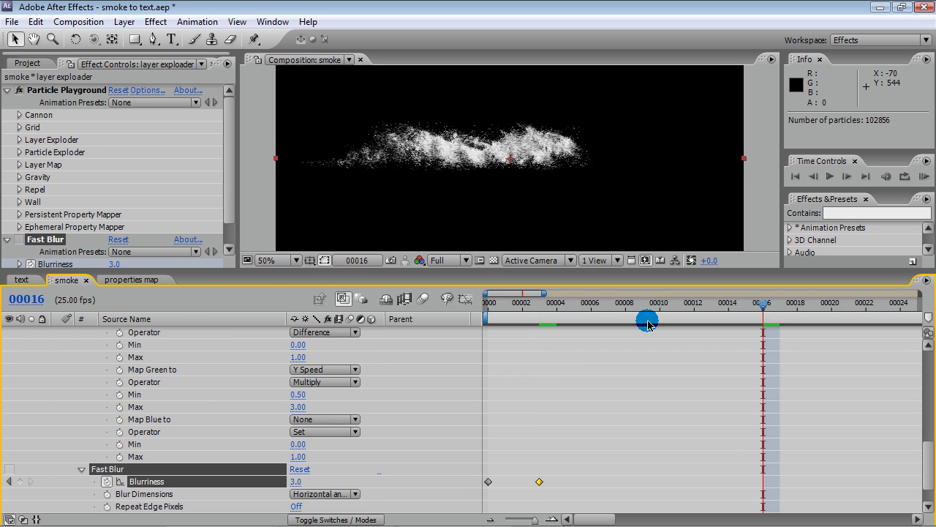
click(296, 481)
text(9)
key(Return)
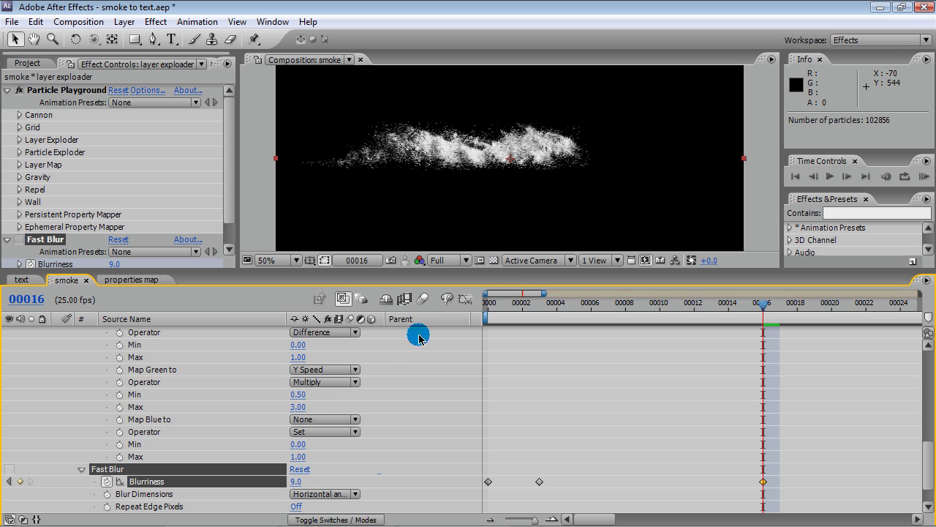
Keyframe the Fast Blur's Blurriness to 11 at frame 30.
drag(515, 298, 535, 297)
click(832, 309)
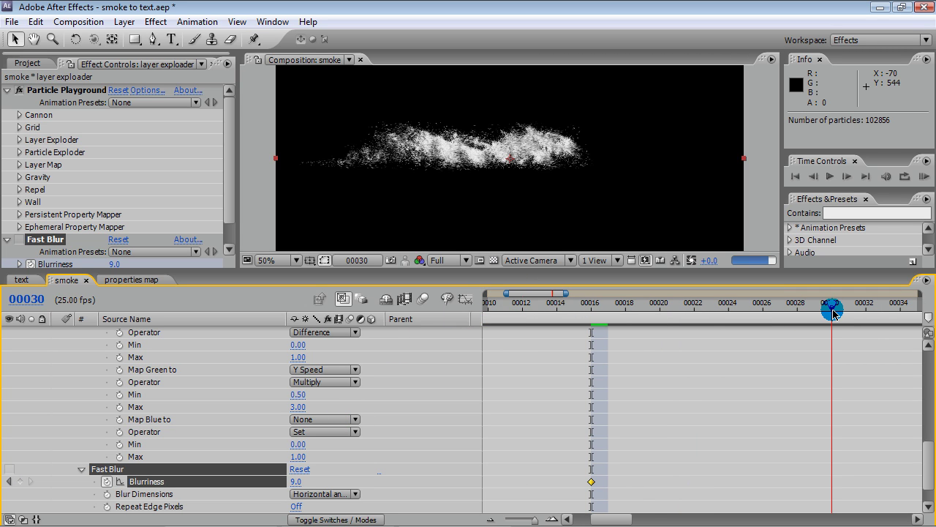
click(295, 481)
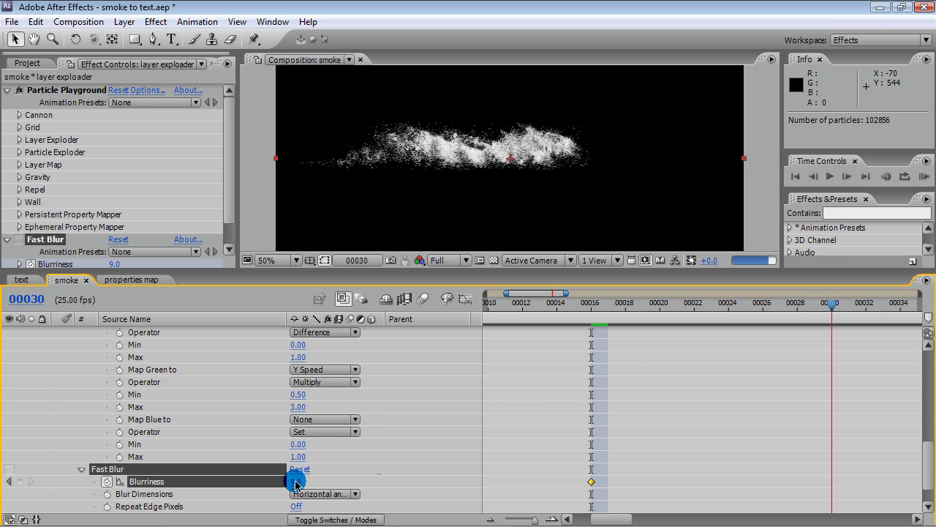
text(11)
key(Return)
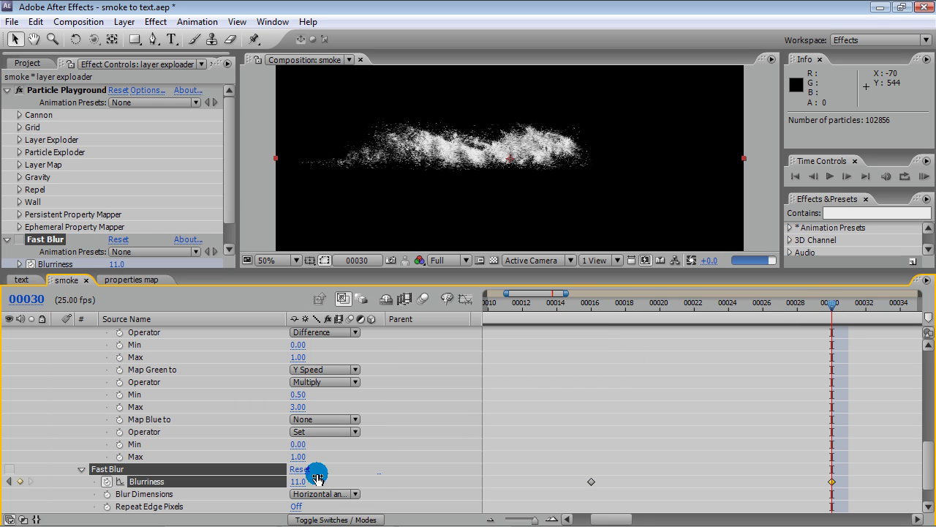
Keyframe the Fast Blur's Blurriness to 12 at frame 60 and enable the Fast Blur effect.
drag(571, 294, 630, 294)
click(879, 306)
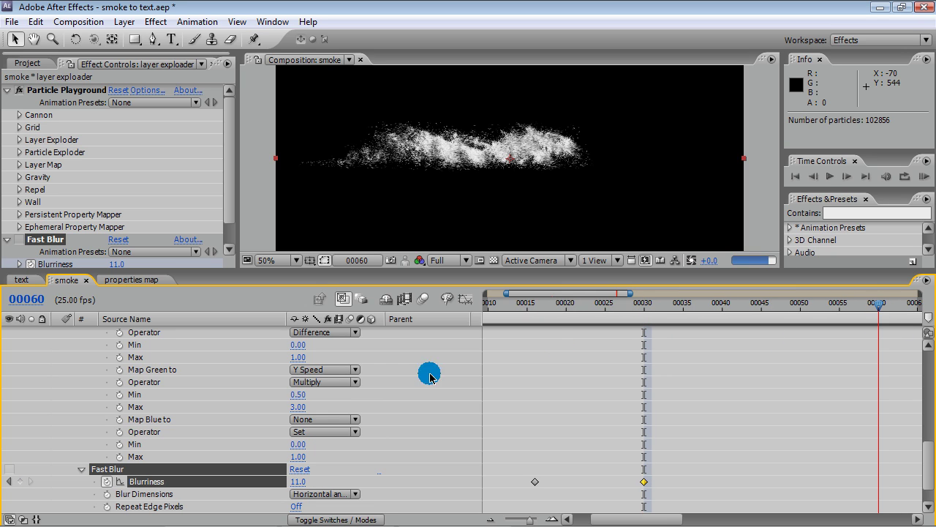
click(300, 483)
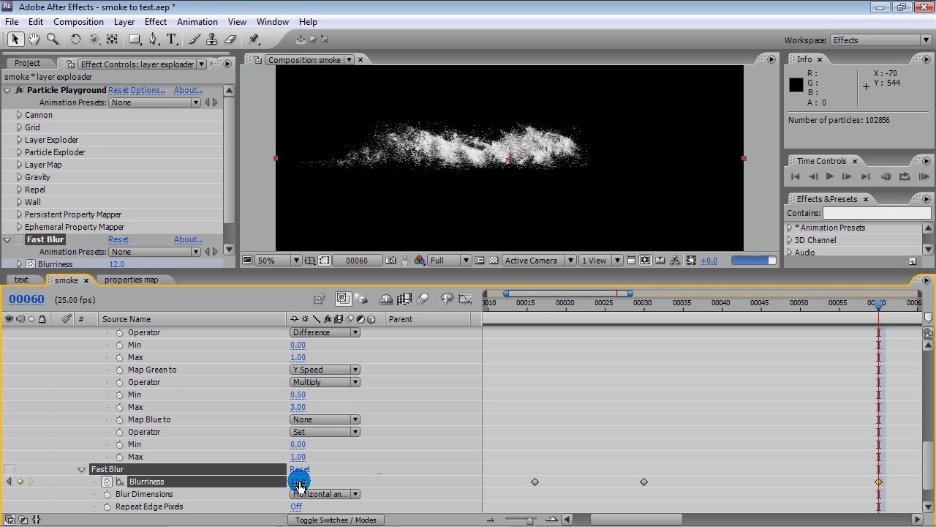
click(666, 433)
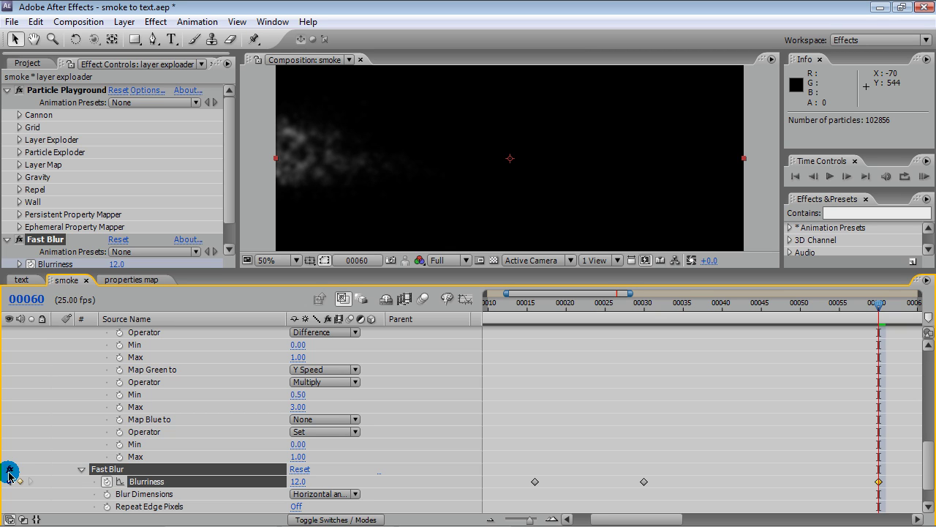
Add the smoke composition to the render queue and set its output file to smoke.avi in the tmp folder.
click(78, 21)
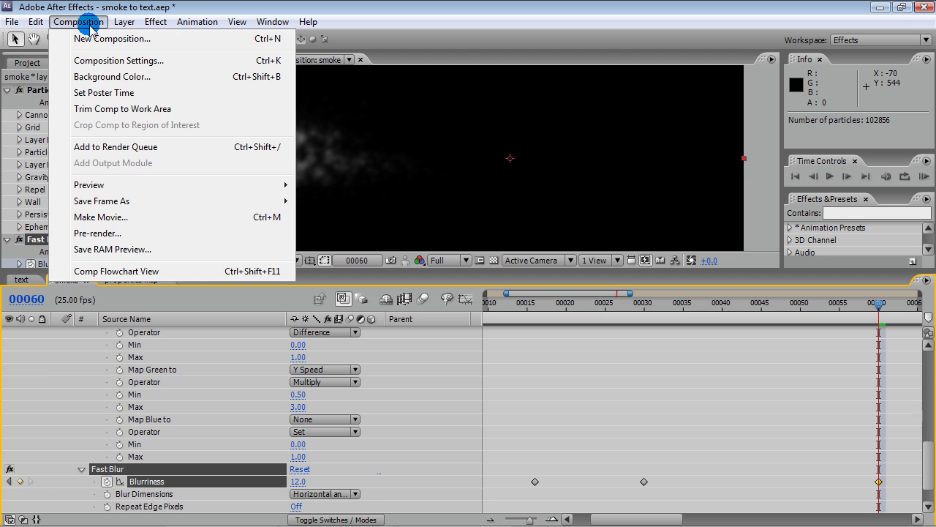
click(123, 149)
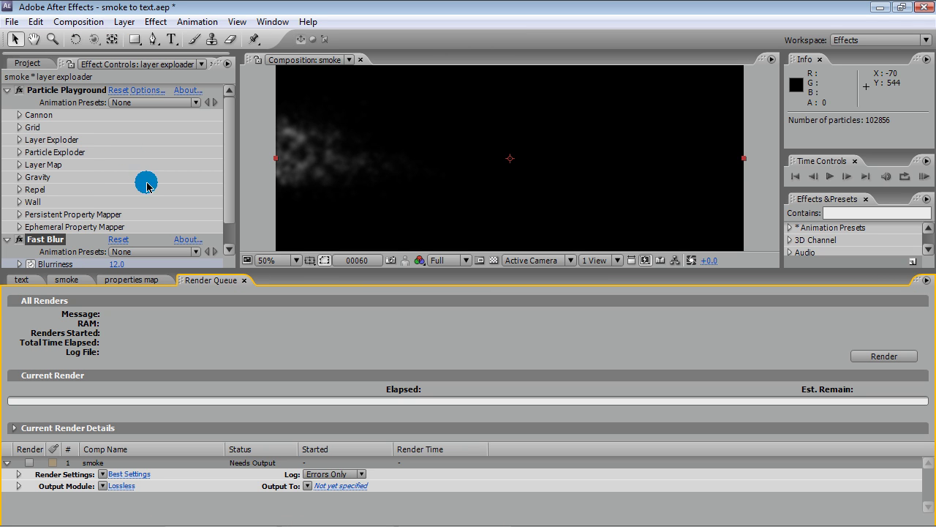
click(330, 486)
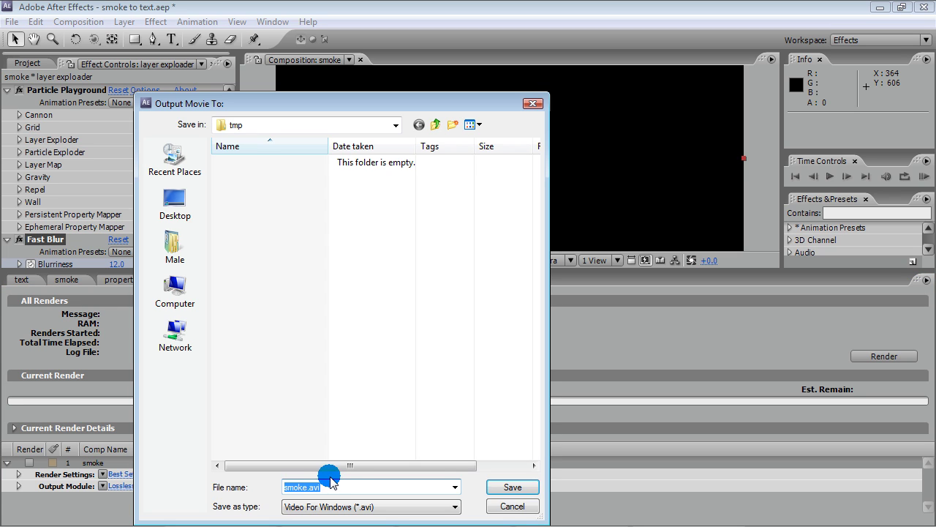
click(497, 489)
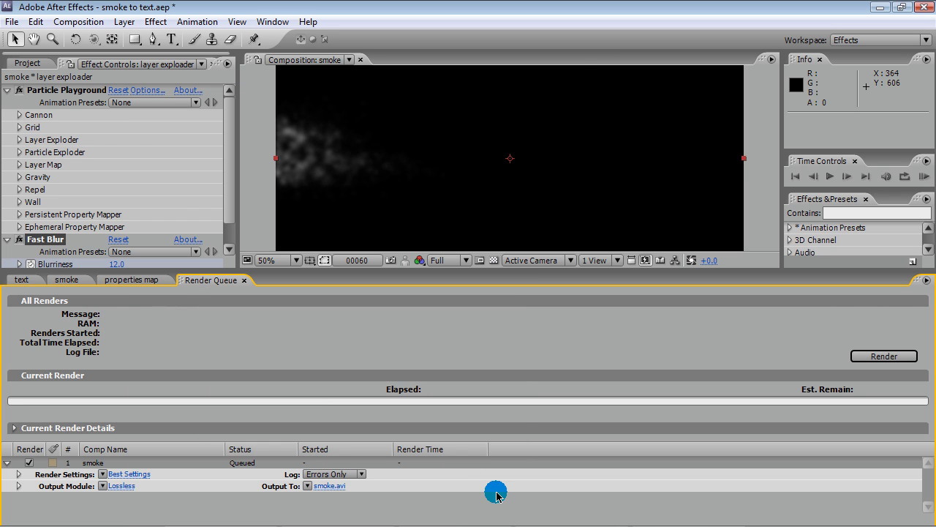
Configure the output module to render RGB + Alpha channels with Straight (Unmatted) color.
click(122, 486)
click(420, 158)
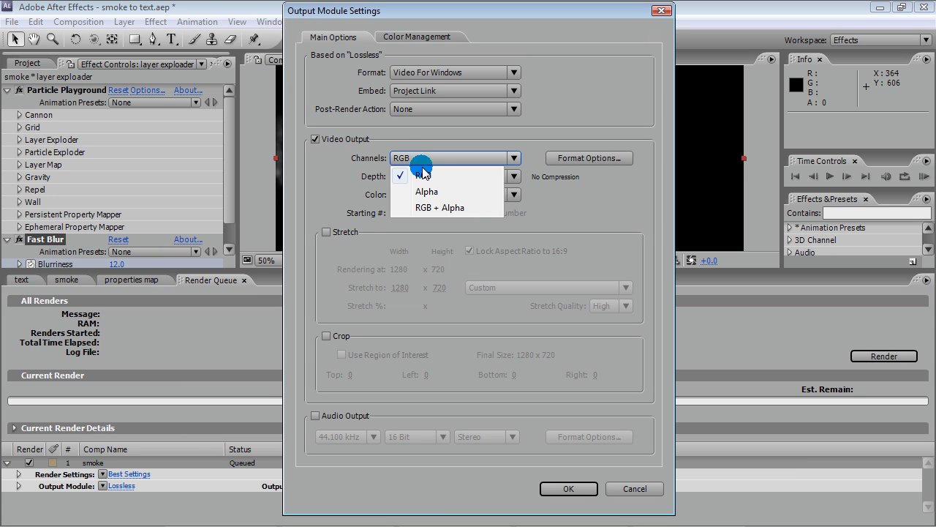
click(442, 207)
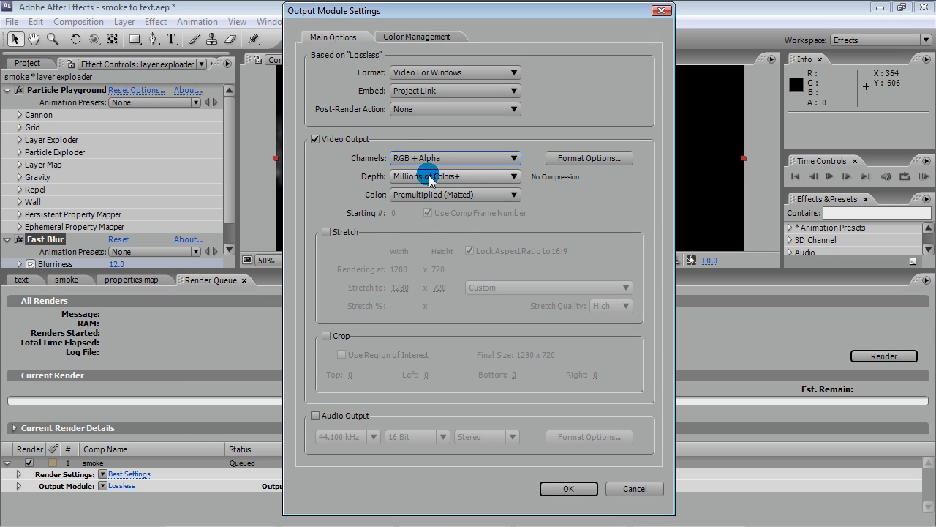
click(432, 194)
click(424, 211)
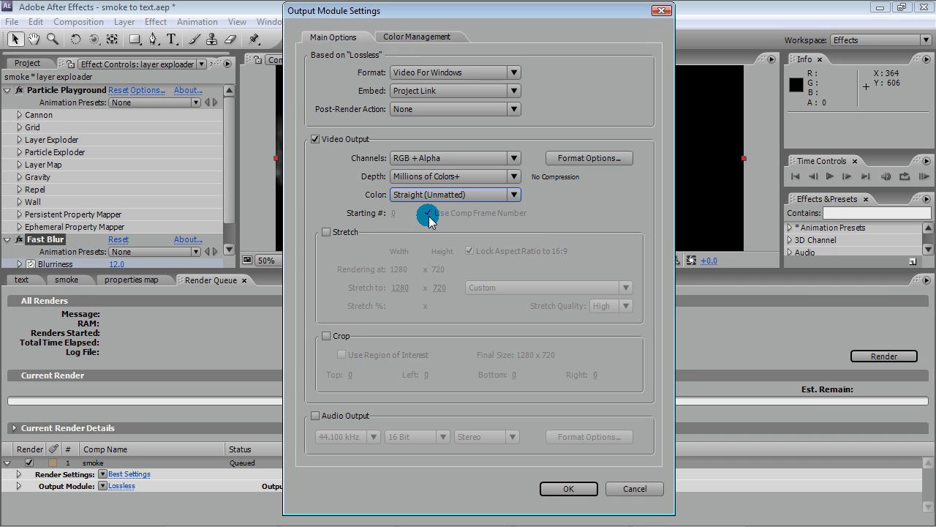
click(585, 495)
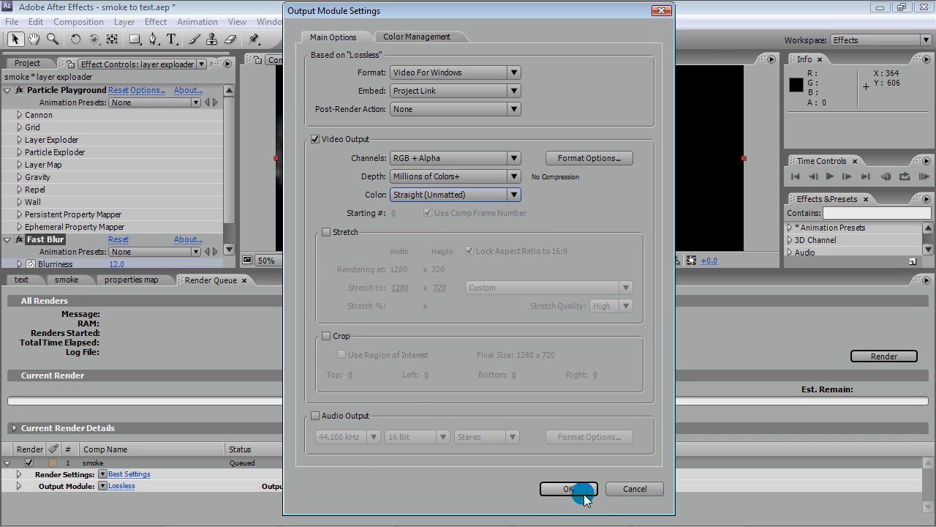
Render the queued smoke composition to smoke.avi and close the render queue once it completes.
click(854, 356)
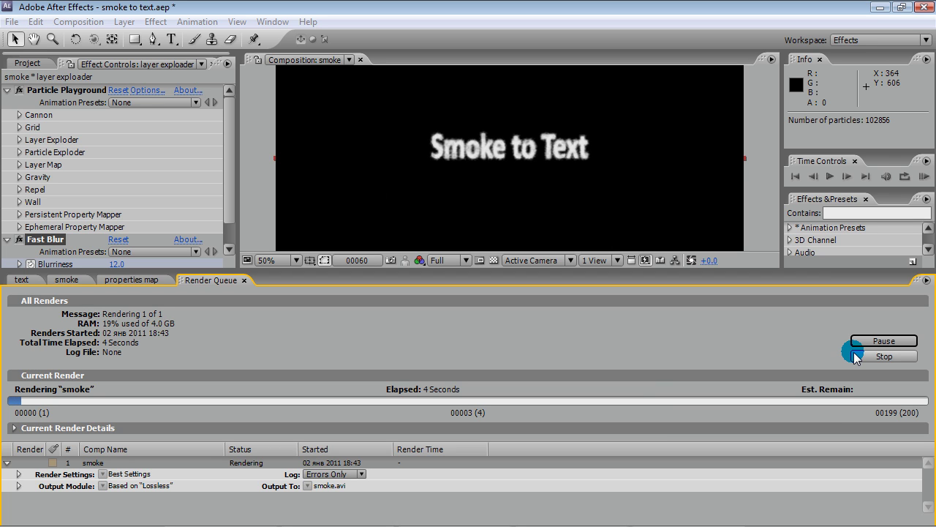
click(856, 357)
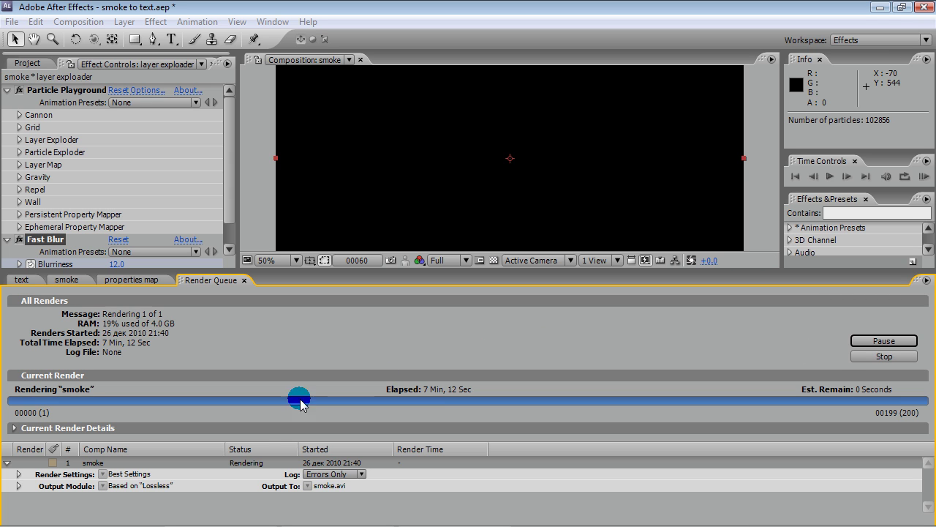
click(252, 447)
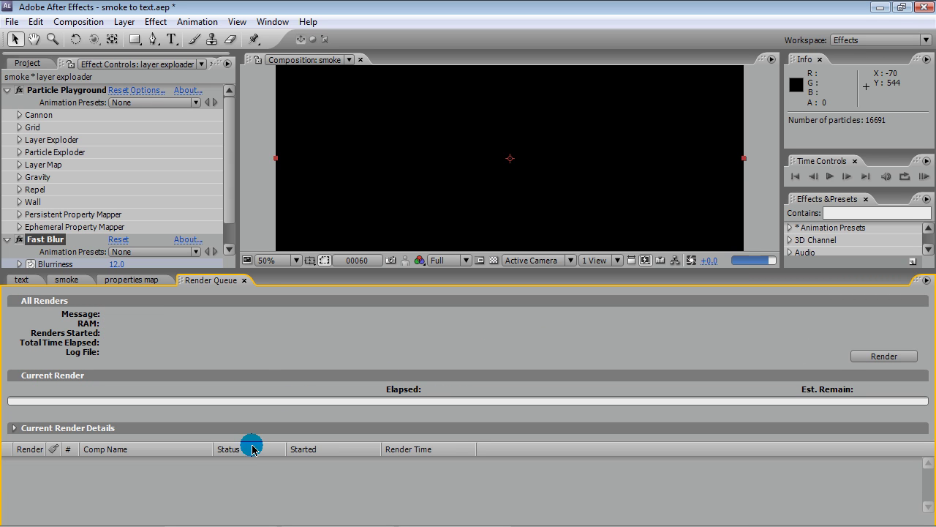
click(244, 279)
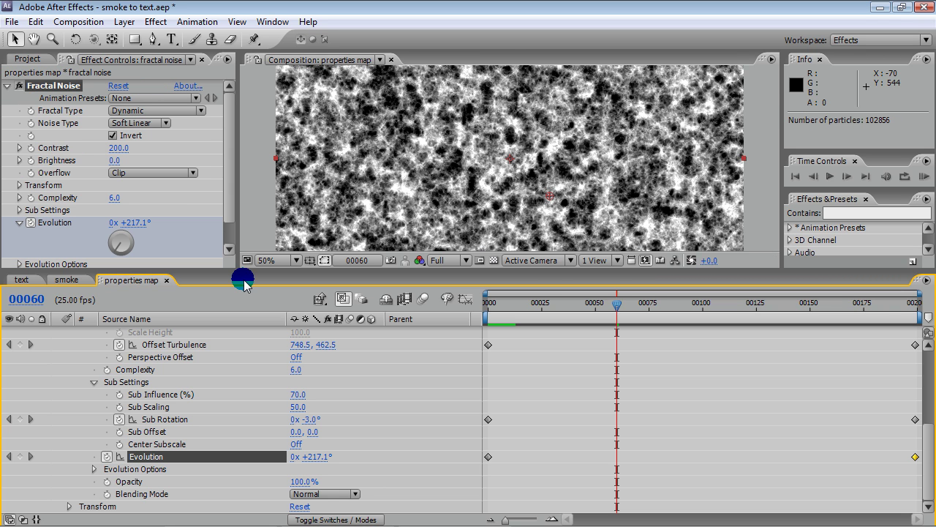
Import smoke.avi from the tmp folder into the project and move it into the tutorial folder.
click(73, 283)
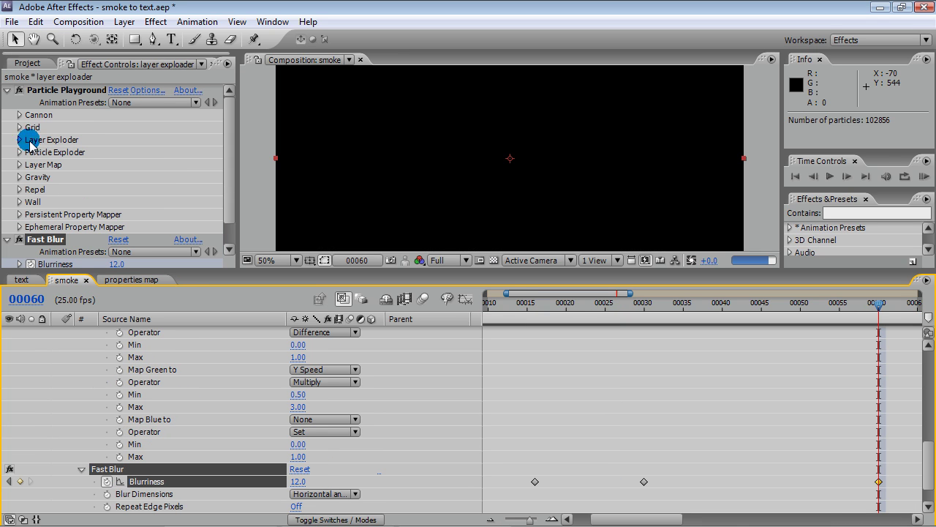
click(25, 66)
right_click(18, 219)
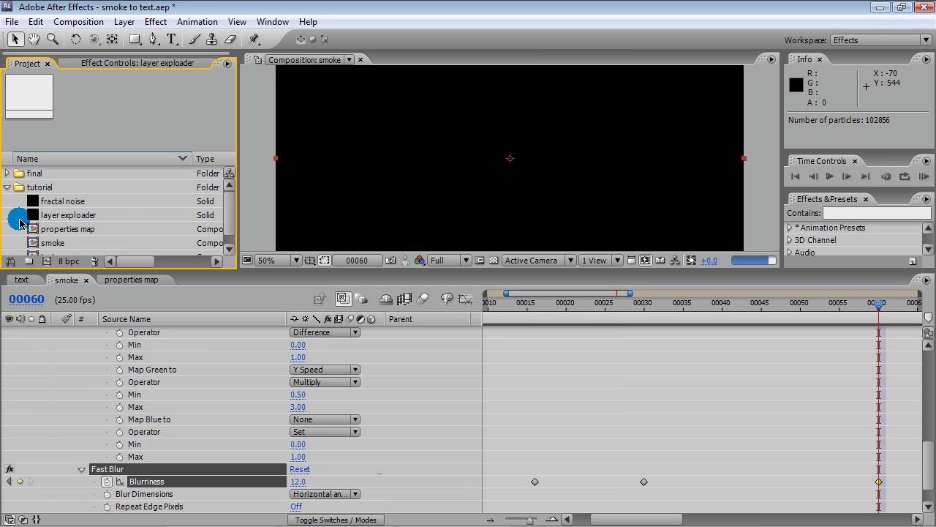
mouse_move(44, 281)
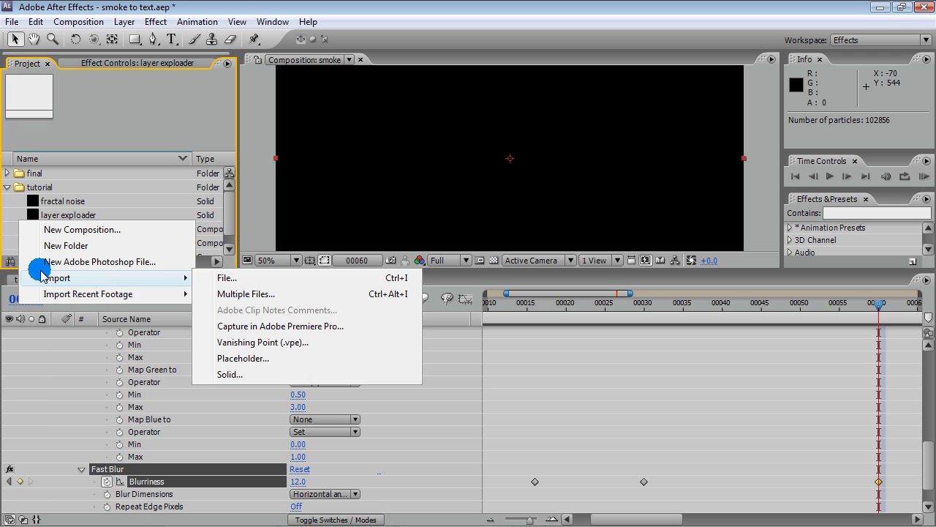
click(224, 281)
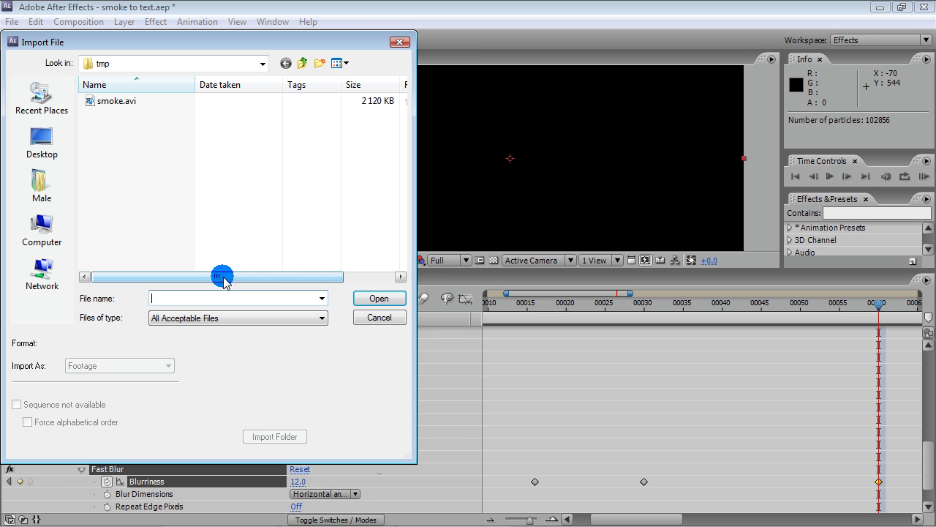
click(106, 100)
click(355, 299)
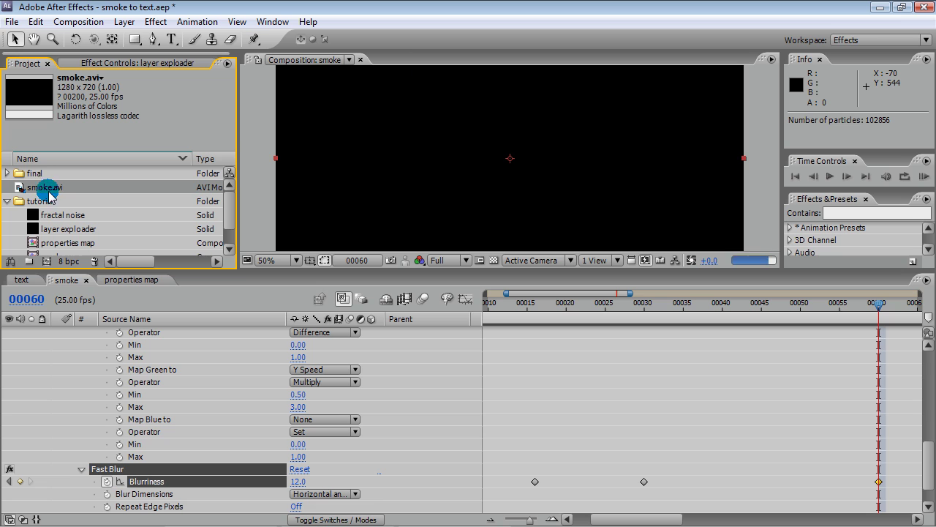
drag(41, 187, 45, 201)
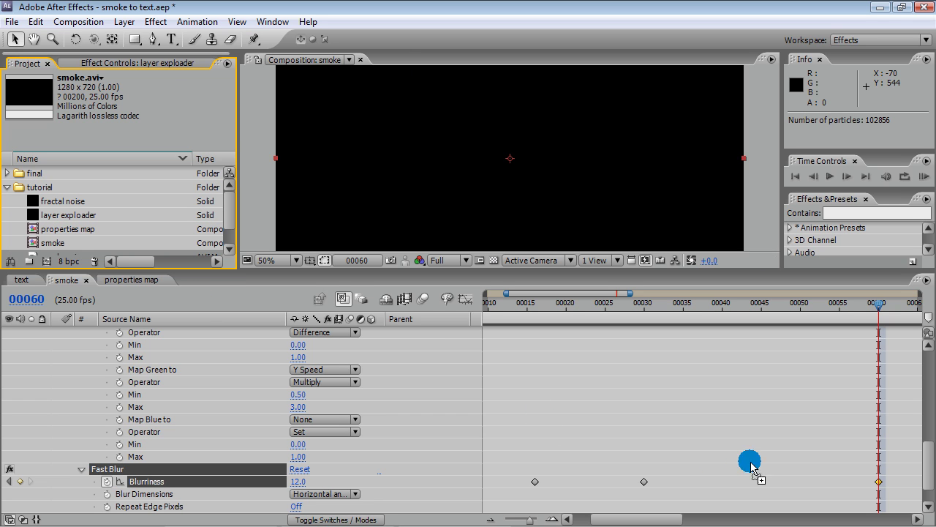
Collapse the layer exploader's properties in the smoke composition and hide that layer.
drag(927, 457, 929, 357)
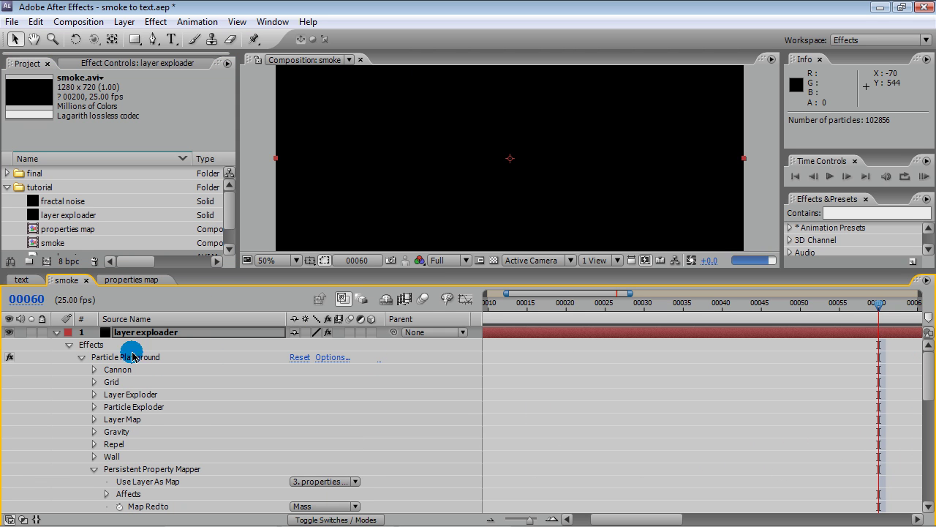
click(56, 332)
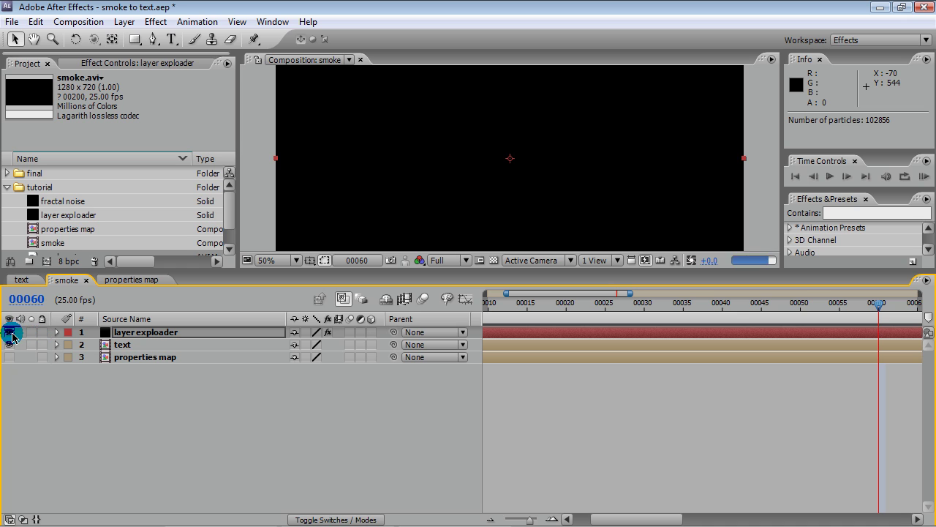
click(10, 332)
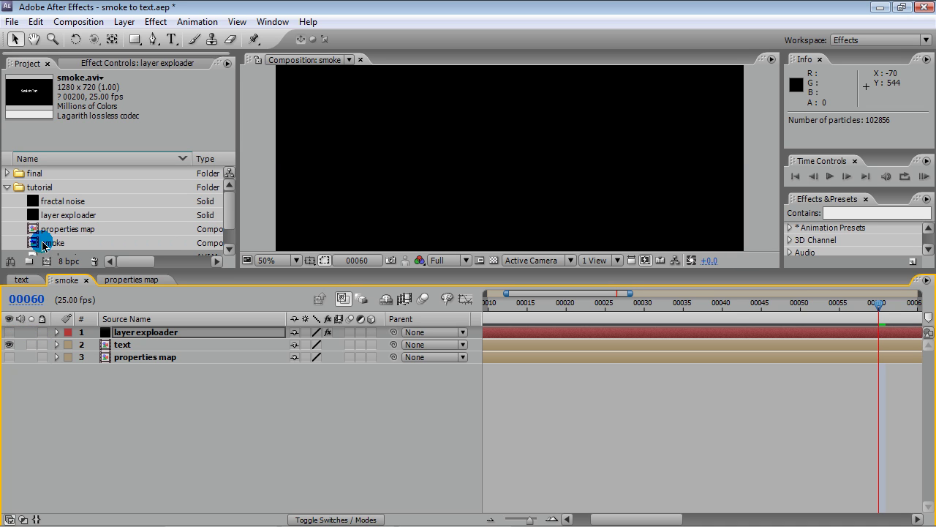
Add the smoke.avi footage to the smoke composition between the layer exploader and text layers.
click(231, 214)
drag(231, 214, 230, 245)
click(35, 228)
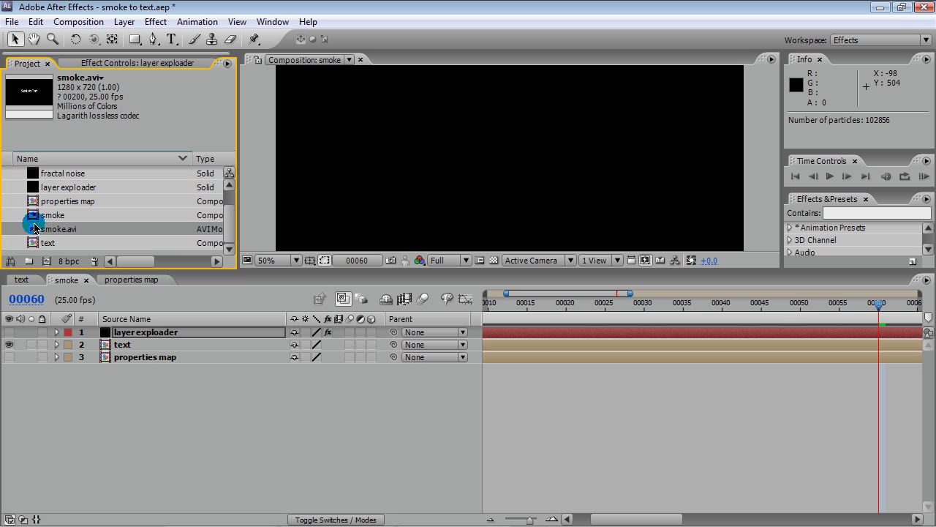
drag(42, 229, 120, 340)
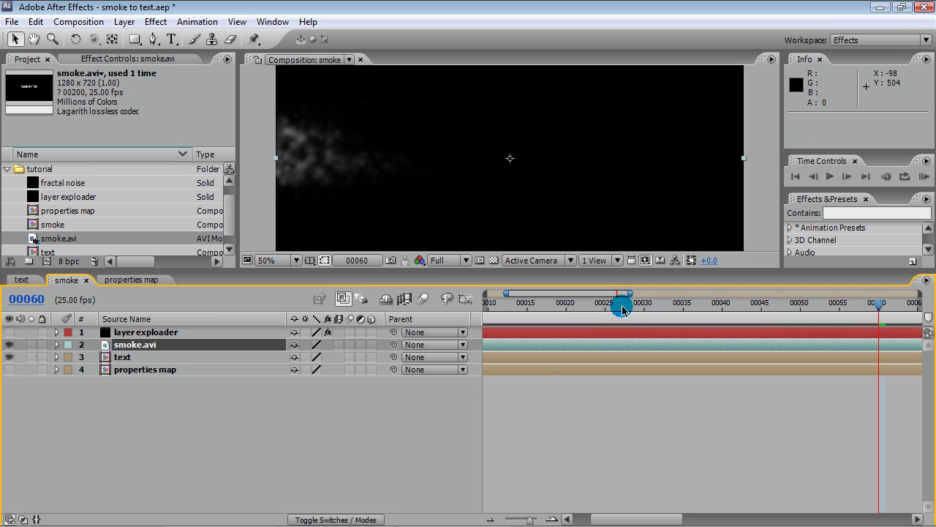
Fit the full timeline in view and scrub through the smoke footage to frame 23.
click(553, 517)
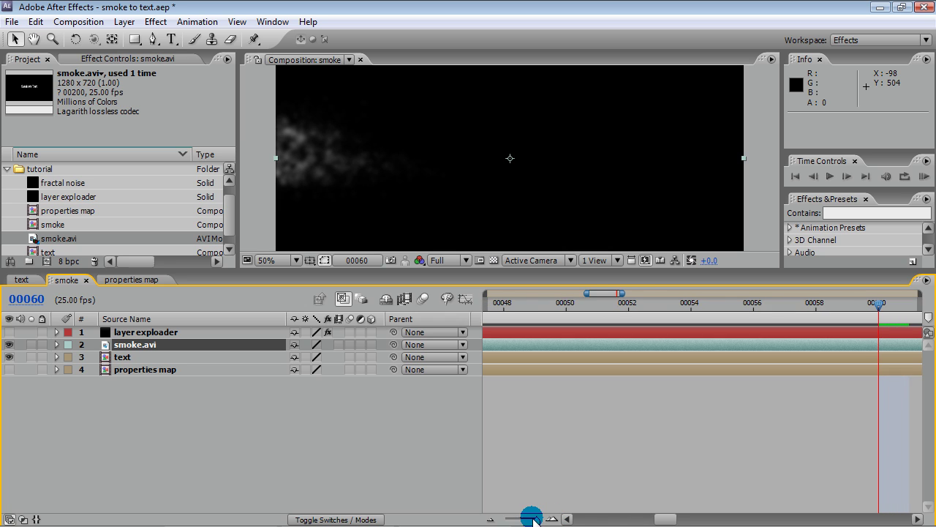
click(494, 518)
click(494, 518)
click(494, 518)
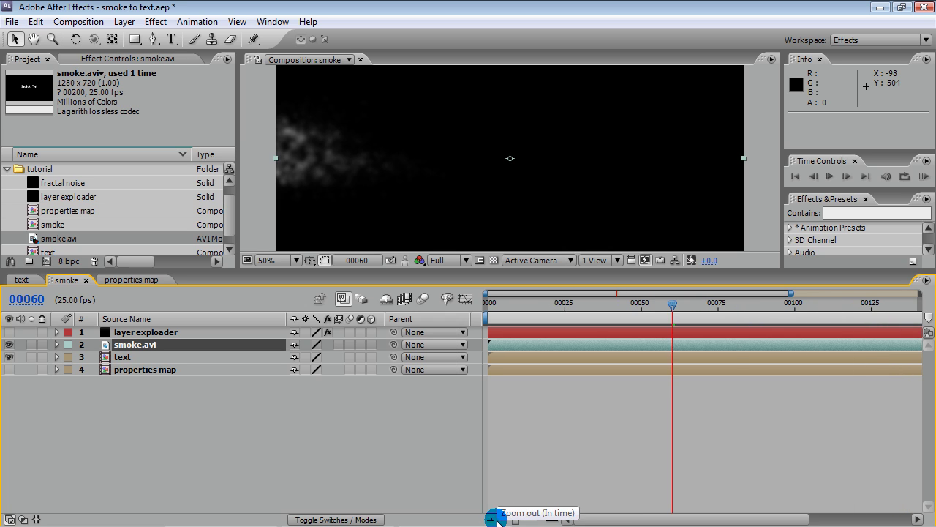
click(494, 519)
drag(619, 305, 539, 309)
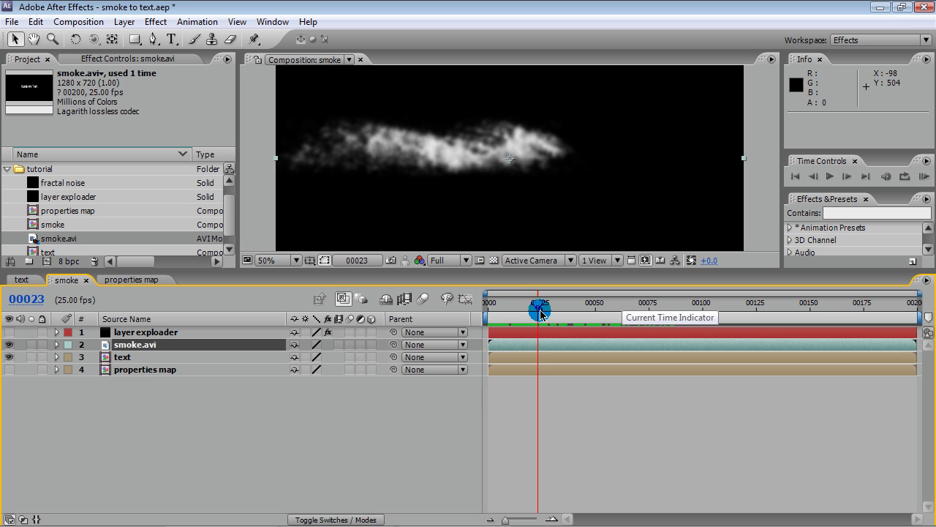
Apply the Liquify distortion effect to the smoke.avi layer.
key(F4)
click(475, 313)
right_click(221, 348)
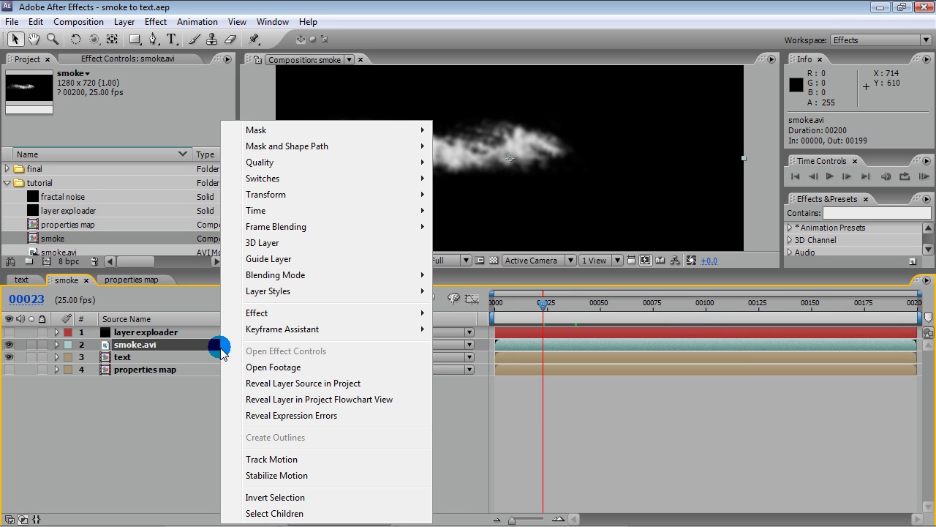
mouse_move(267, 315)
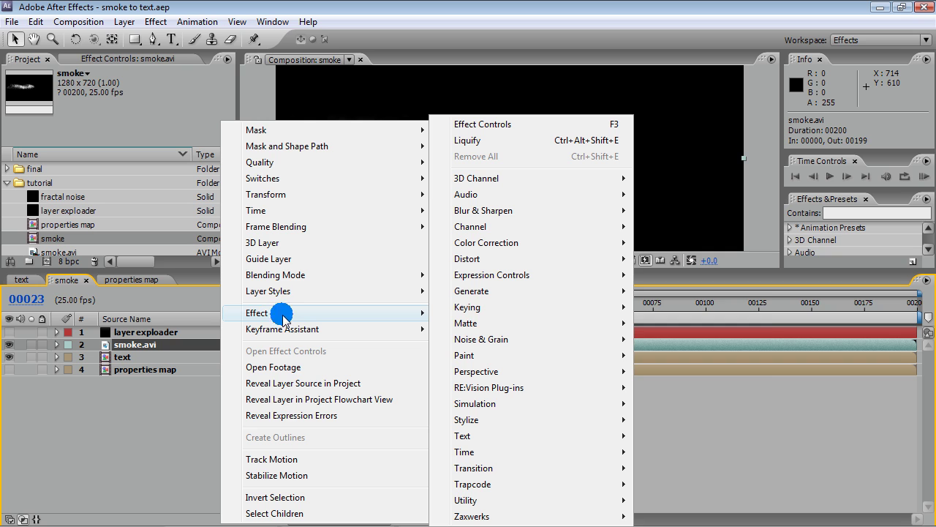
mouse_move(539, 259)
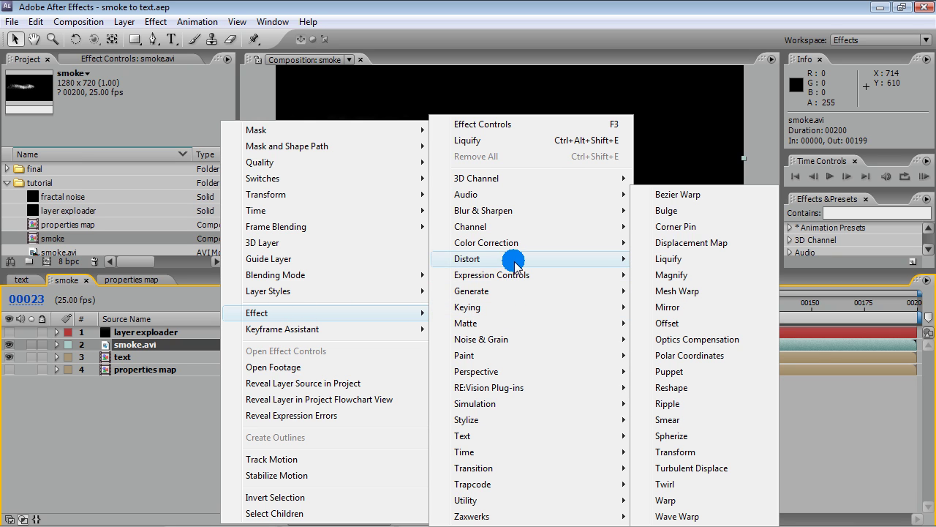
click(669, 259)
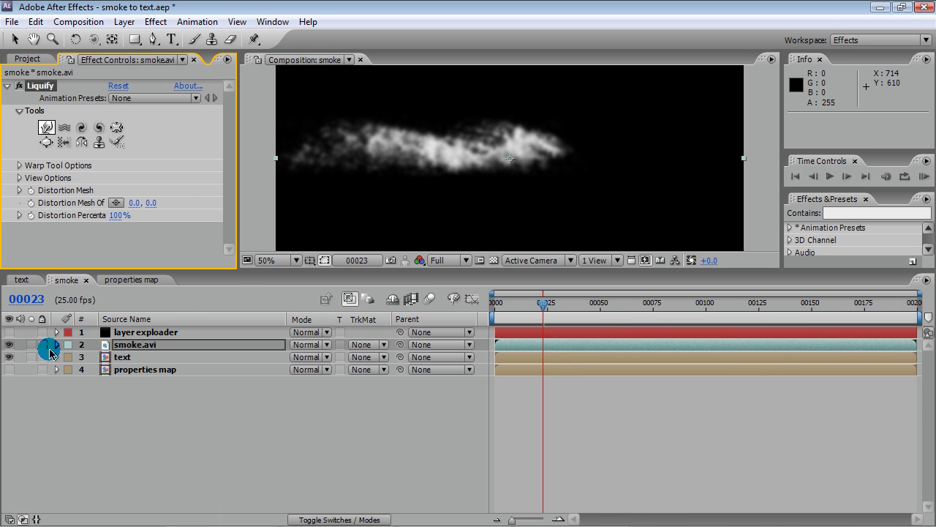
Expand the Liquify properties of smoke.avi and set keyframes for Distortion Mesh and Distortion Mesh Offset at frame 0.
click(56, 344)
click(68, 357)
click(81, 369)
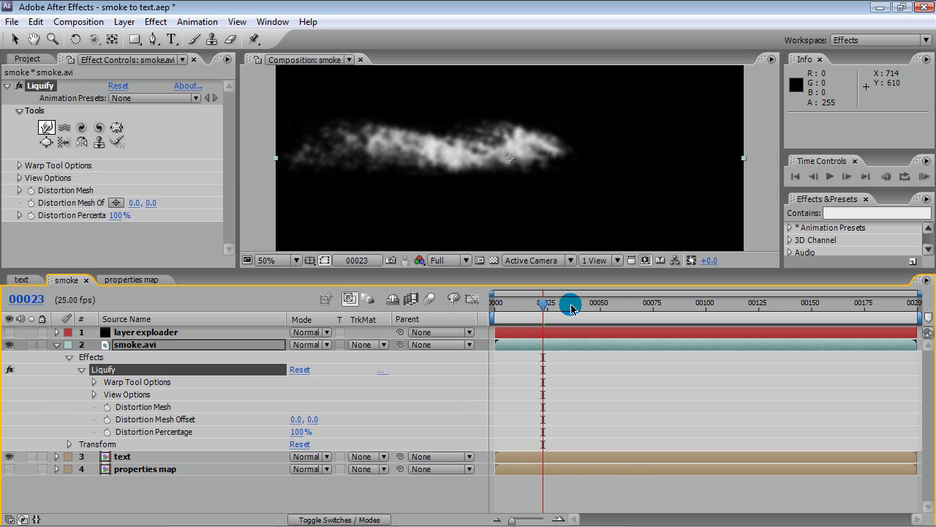
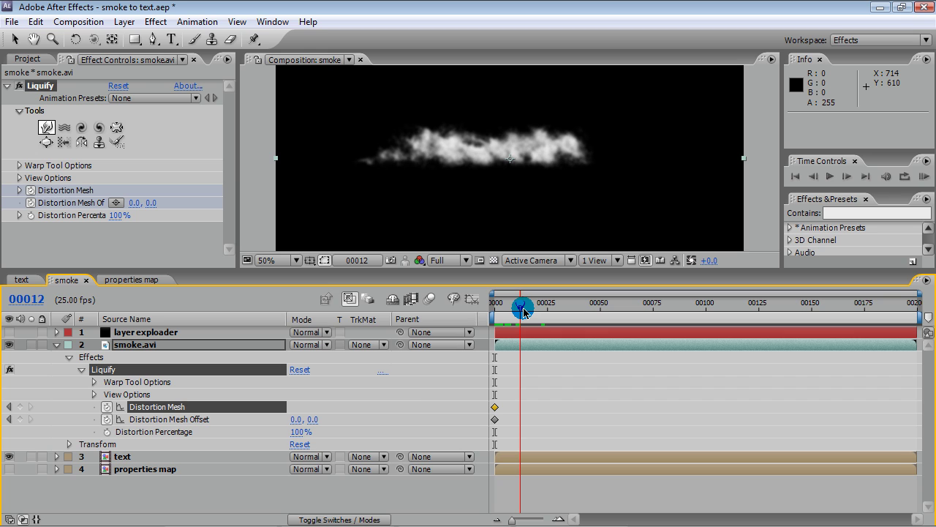
At frame 15, distort the left part and right tip of the smoke with Liquify's clockwise Twirl tool.
drag(523, 313, 529, 310)
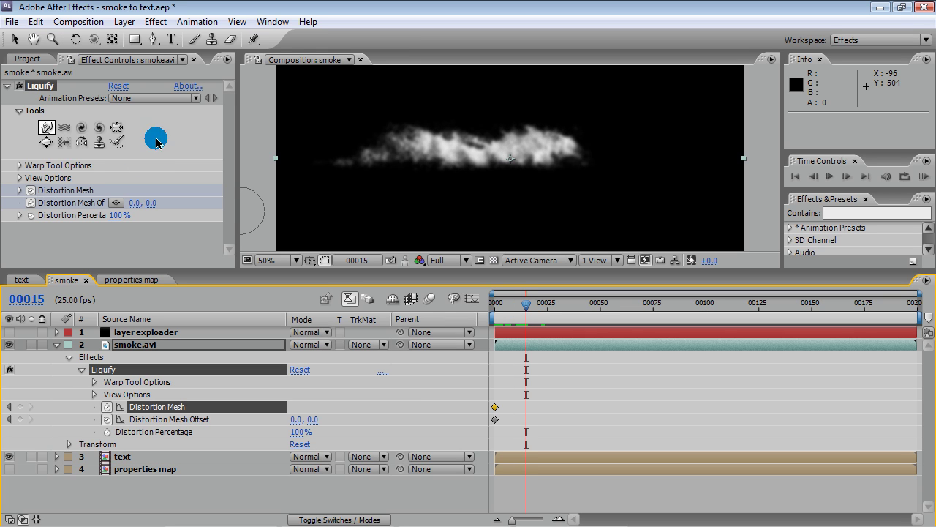
click(81, 128)
mouse_move(406, 170)
mouse_down()
mouse_move(356, 167)
mouse_move(401, 184)
mouse_move(395, 136)
mouse_up()
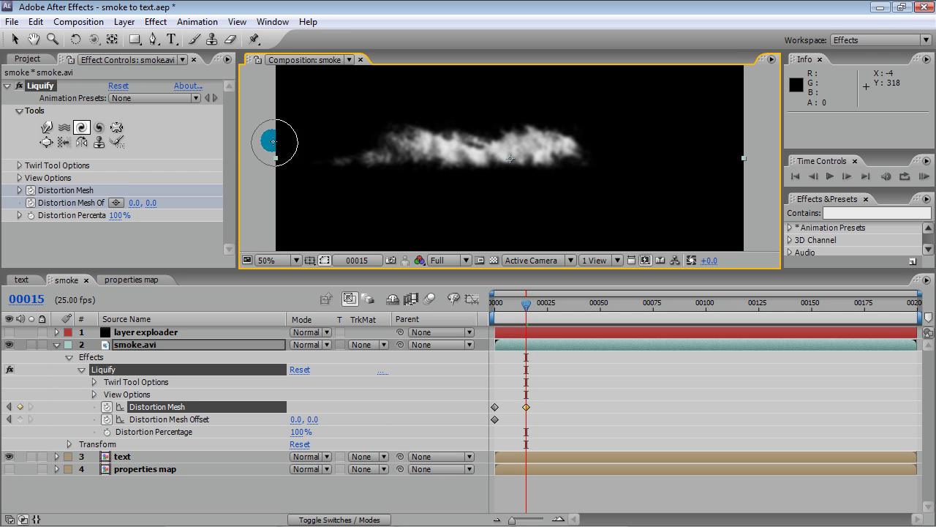
drag(592, 162, 593, 129)
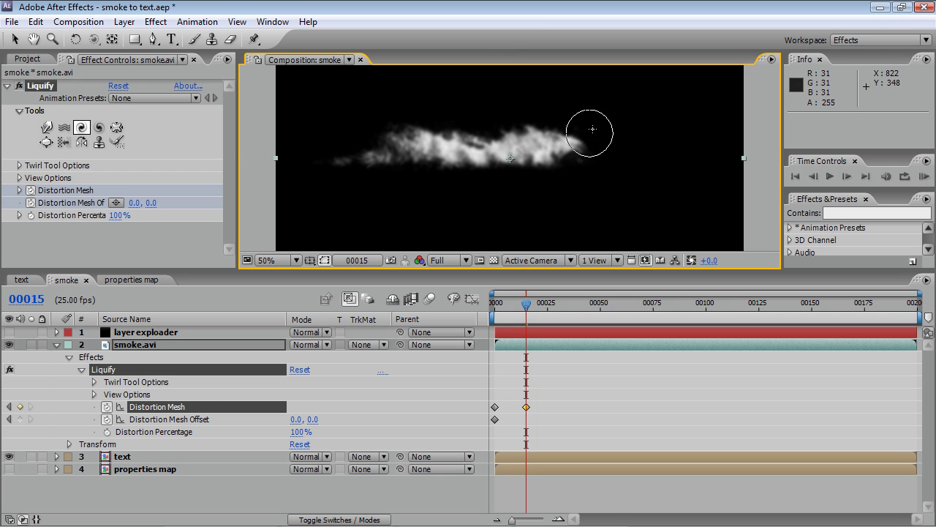
Enlarge the twirl brush to size 108 and twirl the upper-left edge of the smoke with both Twirl tools.
click(100, 128)
click(110, 183)
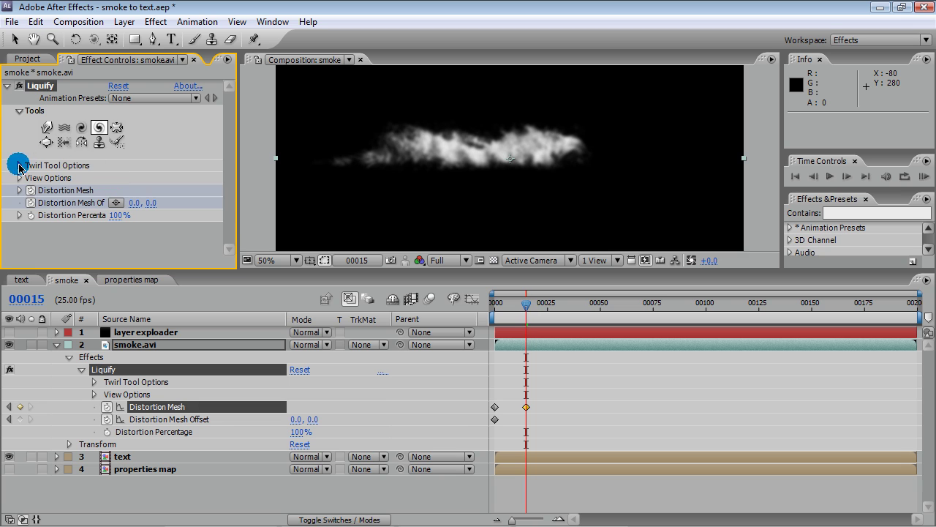
click(19, 166)
click(436, 100)
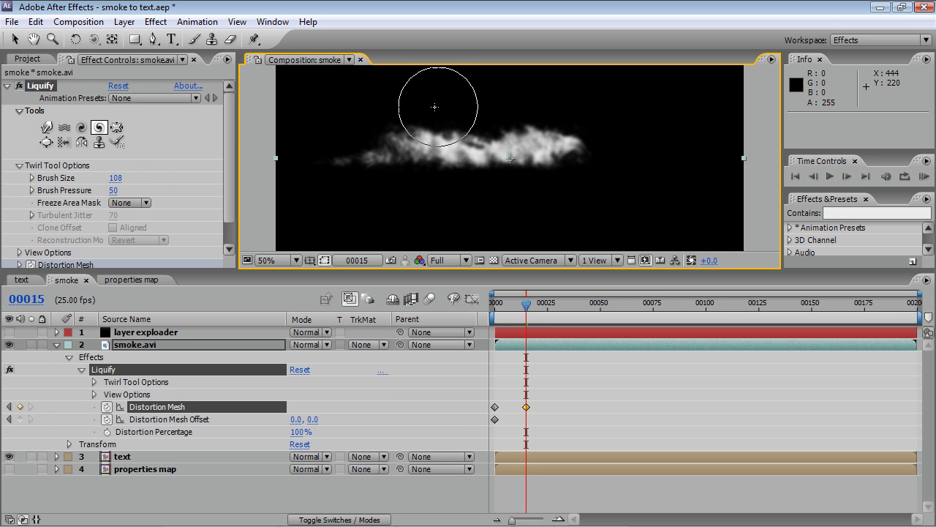
click(82, 128)
click(431, 100)
click(364, 97)
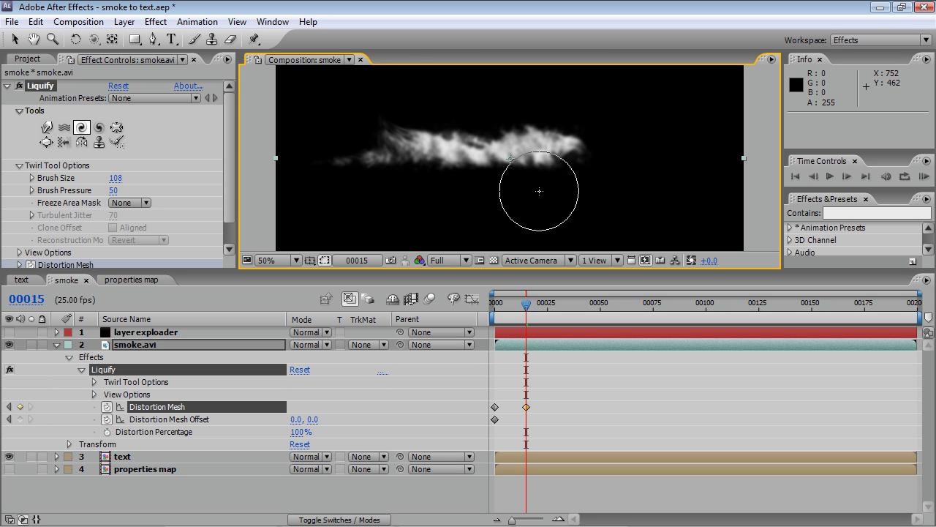
Set the Liquify brush to size 63 and pressure 35 and bloat the middle of the smoke.
click(46, 142)
click(113, 178)
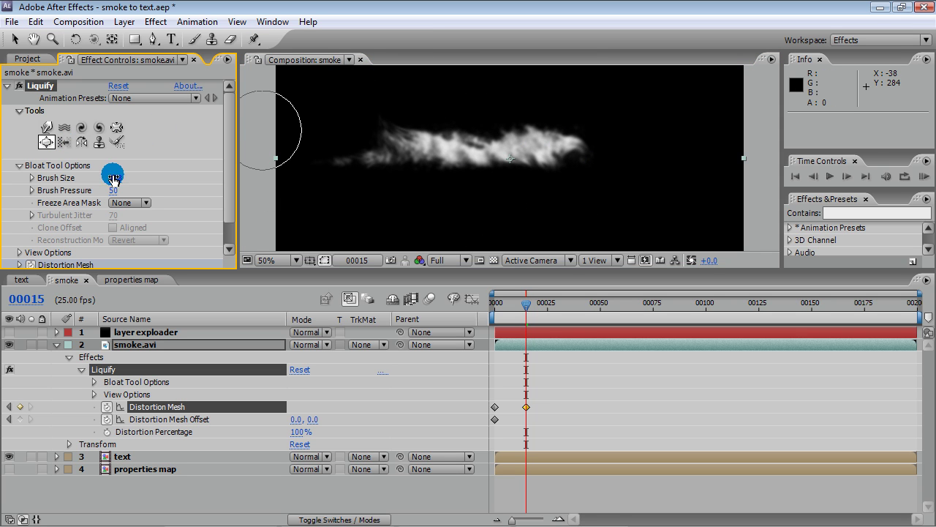
drag(114, 178, 84, 183)
mouse_move(485, 164)
mouse_down()
mouse_move(439, 179)
mouse_move(497, 153)
mouse_up()
click(116, 128)
Lower the Warp tool's brush pressure to 31 and push the middle of the smoke out of shape.
click(46, 127)
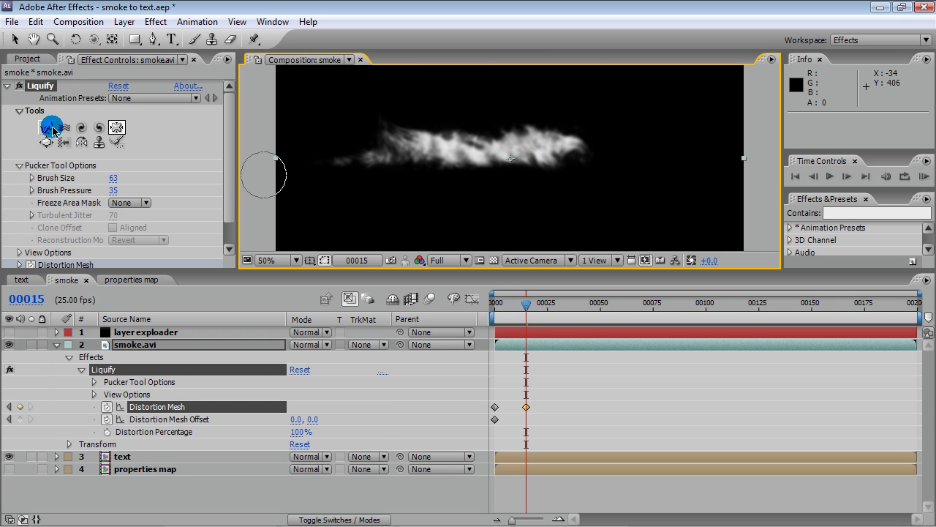
drag(113, 191, 84, 195)
drag(452, 158, 501, 167)
mouse_move(521, 131)
mouse_down()
mouse_move(472, 76)
mouse_move(474, 45)
mouse_up()
Set the twirl brush to size 154 and pressure 59 and twirl the smoke's lower edge in both directions.
click(83, 129)
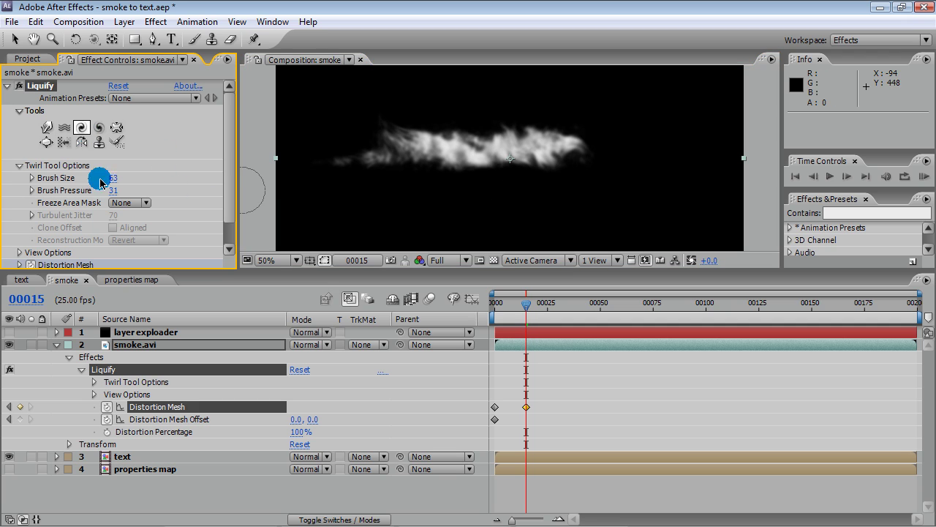
drag(120, 179, 156, 178)
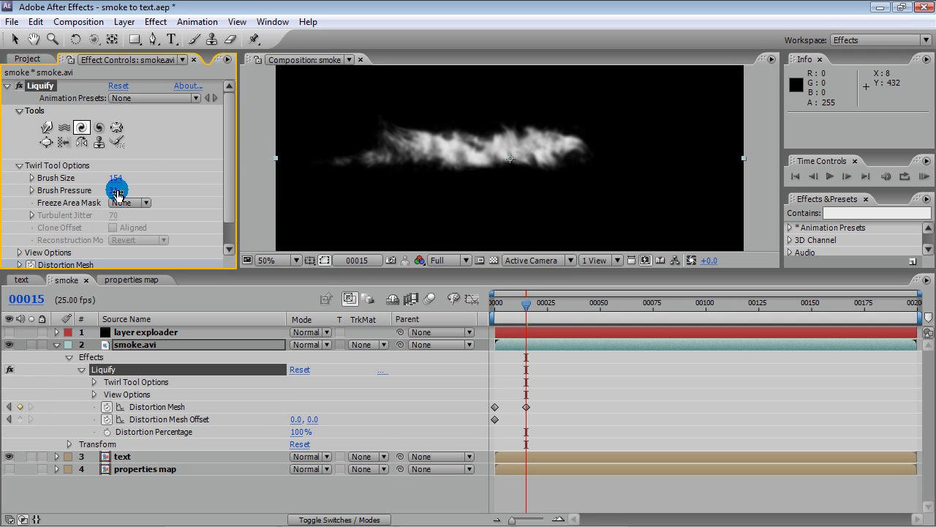
click(463, 217)
drag(115, 189, 151, 190)
click(180, 157)
click(99, 127)
mouse_move(485, 208)
mouse_down()
mouse_move(380, 194)
mouse_move(490, 165)
mouse_move(397, 198)
mouse_up()
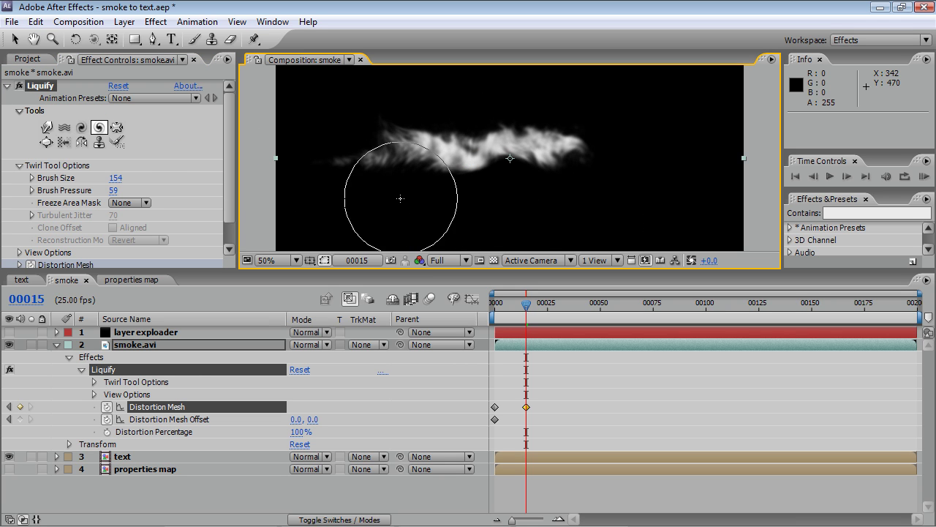
Lower the Liquify Reconstruction brush pressure to 30 and partly restore the middle of the smoke at frame 15.
click(116, 142)
click(111, 193)
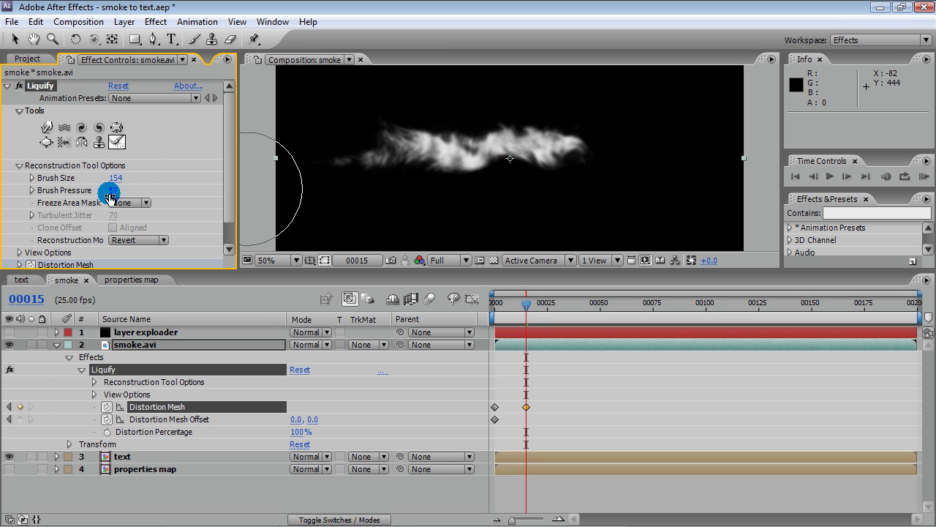
text(30)
click(183, 189)
mouse_move(487, 156)
mouse_down()
mouse_move(453, 210)
mouse_move(448, 103)
mouse_up()
Move to frame 39 and revert the distortion across the smoke with the Reconstruction tool.
mouse_move(527, 303)
mouse_down()
mouse_move(539, 315)
mouse_move(539, 302)
mouse_move(577, 304)
mouse_up()
click(116, 142)
mouse_move(436, 160)
mouse_down()
mouse_move(482, 143)
mouse_move(307, 152)
mouse_move(287, 129)
mouse_move(410, 113)
mouse_move(486, 128)
mouse_move(383, 196)
mouse_move(315, 159)
mouse_up()
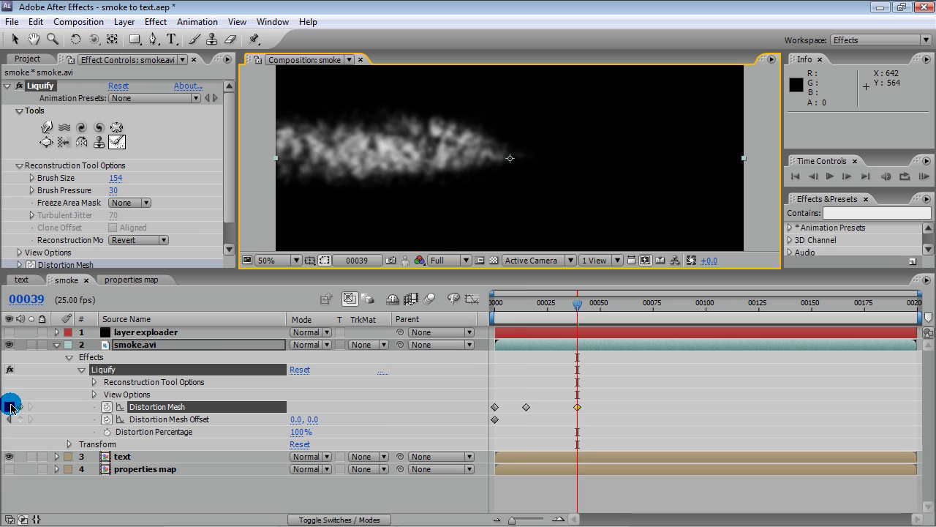
Return to the frame 15 mesh keyframe and roughen the smoke's right half with the Turbulence tool at size 60, pressure 50.
click(8, 406)
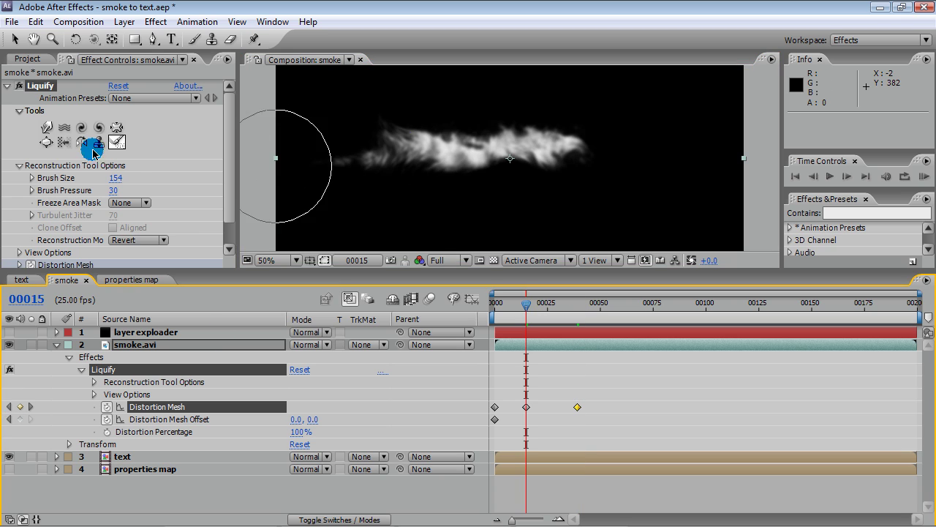
click(64, 127)
click(112, 194)
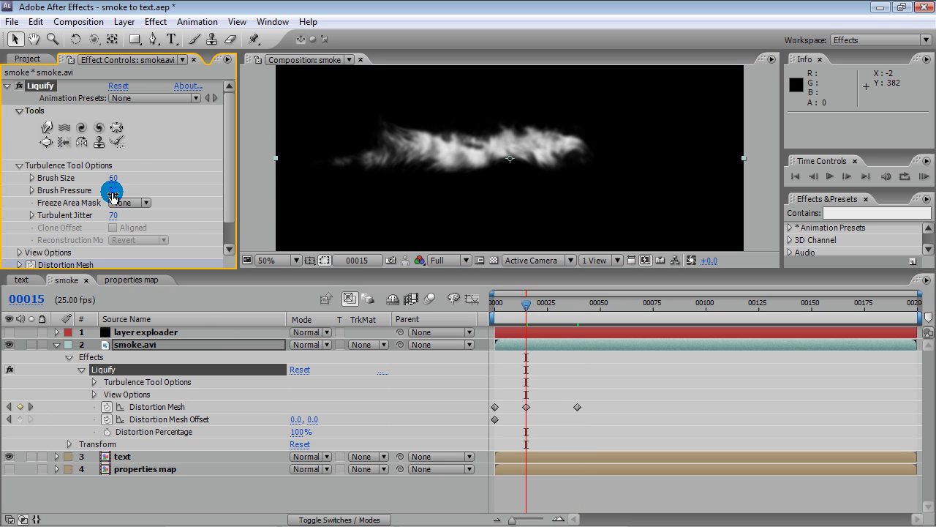
click(64, 127)
mouse_move(508, 142)
mouse_down()
mouse_move(392, 150)
mouse_move(567, 159)
mouse_up()
mouse_move(516, 137)
mouse_down()
mouse_move(387, 142)
mouse_move(504, 146)
mouse_up()
Go to the frame 39 mesh keyframe and sweep a size 107 Turbulence brush leftward across the smoke.
click(30, 408)
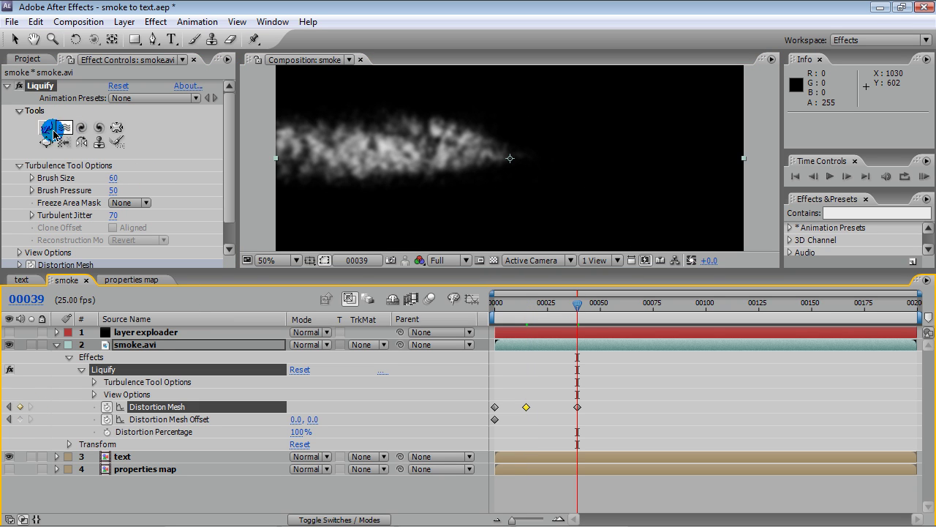
drag(117, 178, 146, 178)
mouse_move(470, 150)
mouse_down()
mouse_move(428, 137)
mouse_move(273, 133)
mouse_move(499, 148)
mouse_move(446, 144)
mouse_move(344, 169)
mouse_move(353, 153)
mouse_move(278, 150)
mouse_up()
Set the Bloat tool's brush size to 44 and bloat the left end of the smoke.
click(46, 142)
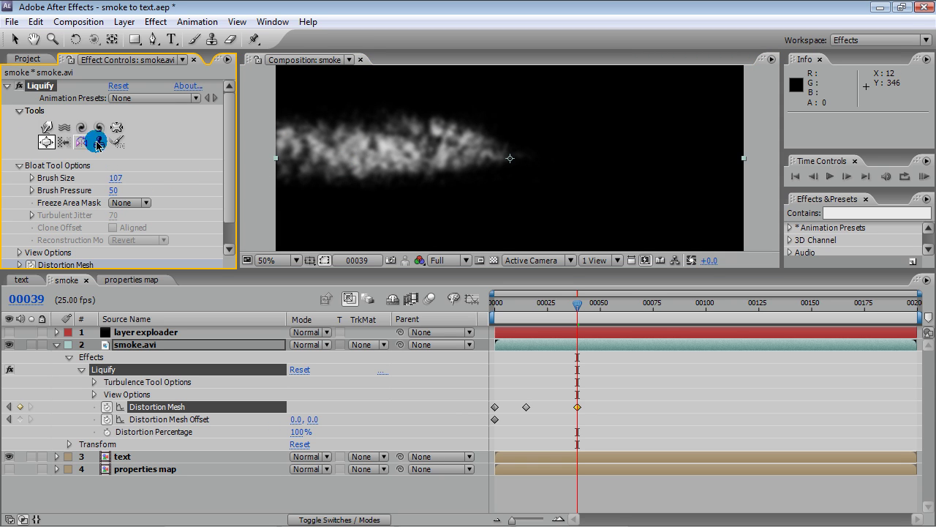
drag(110, 178, 69, 178)
drag(324, 167, 285, 167)
click(320, 163)
Pucker the smoke's upper right edge with brush size 40 and its upper middle with size 50.
click(111, 130)
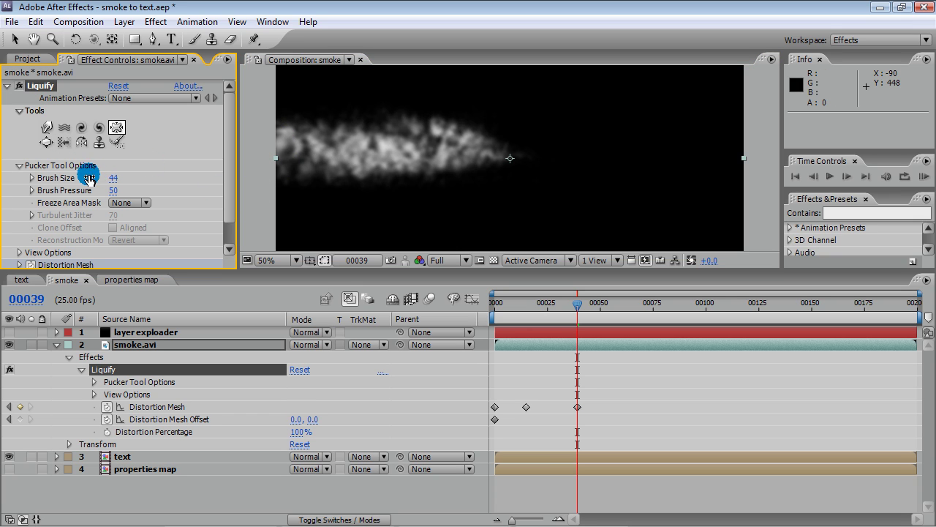
drag(472, 124, 493, 126)
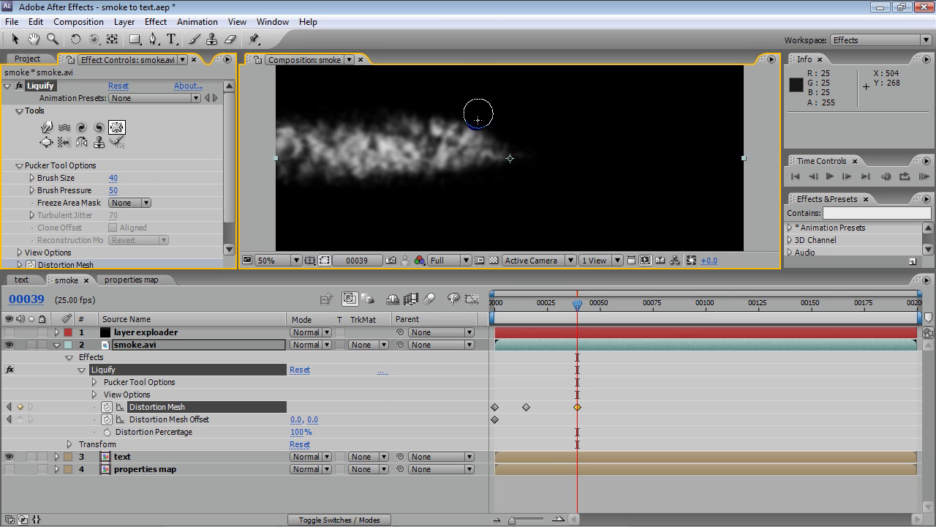
drag(113, 178, 129, 182)
click(373, 135)
Warp the smoke's lower edge and right tip with brush size 50, lowering the pressure to 44.
click(44, 176)
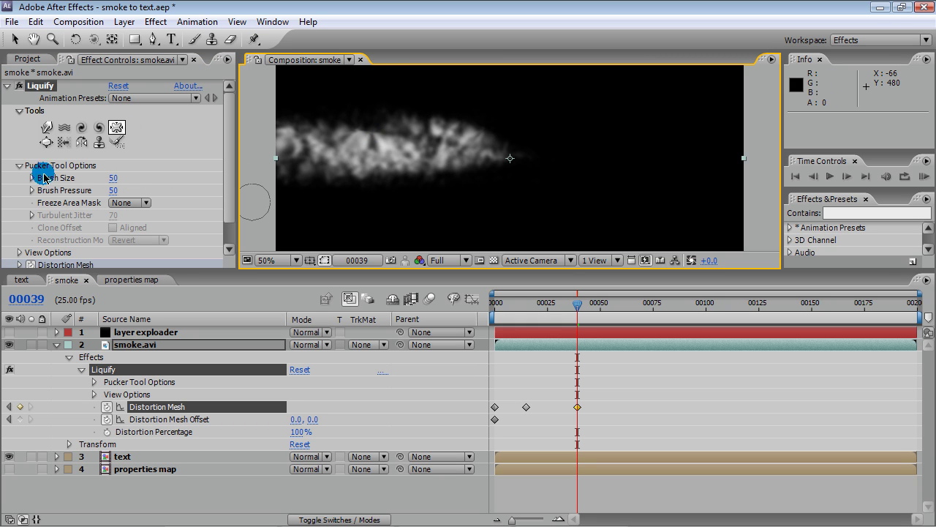
click(45, 129)
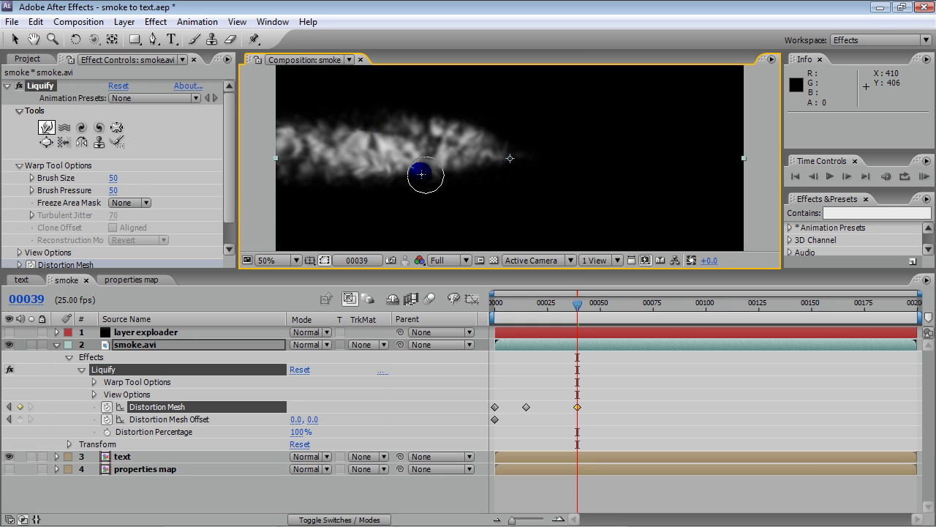
drag(113, 190, 80, 188)
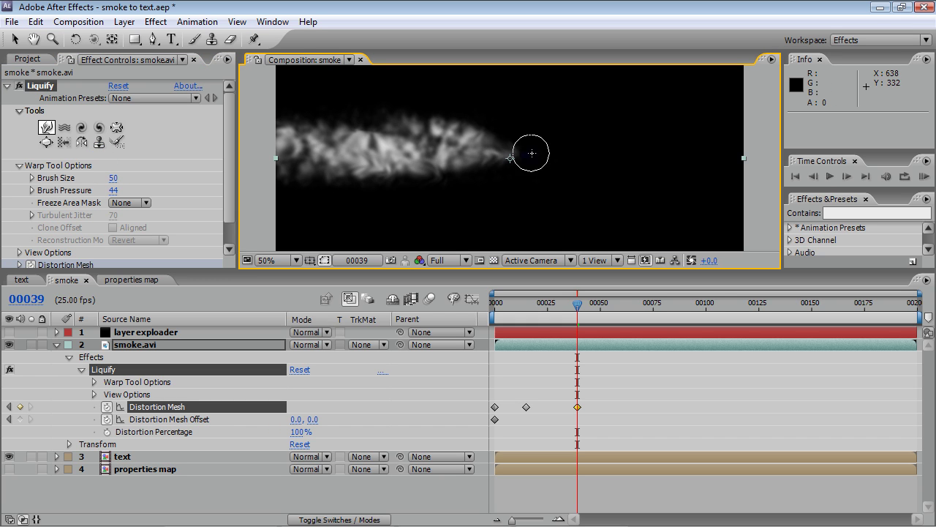
Twirl the smoke's lower and middle areas in both directions, bringing the brush size to 84.
click(98, 128)
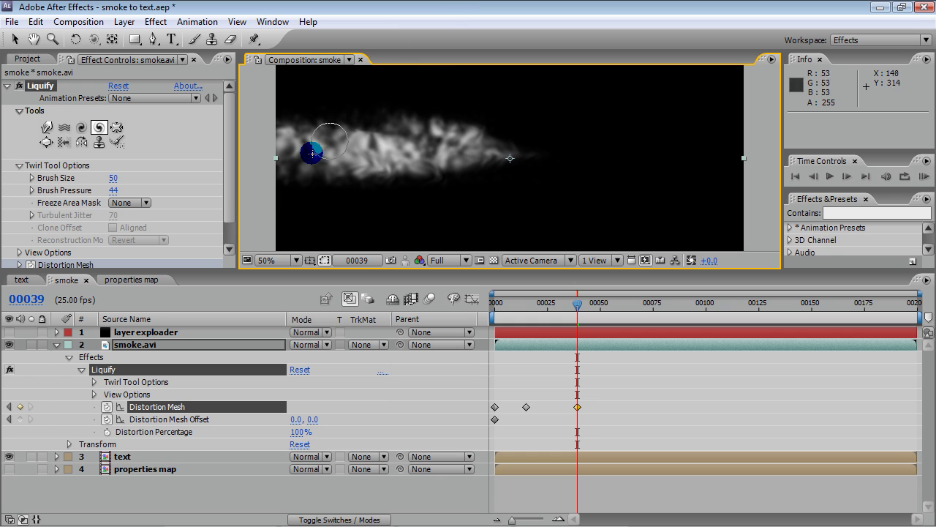
drag(111, 179, 155, 183)
mouse_move(354, 179)
mouse_down()
mouse_move(365, 163)
mouse_move(359, 138)
mouse_move(347, 143)
mouse_up()
click(81, 128)
drag(114, 178, 109, 178)
mouse_move(387, 178)
mouse_down()
mouse_move(445, 130)
mouse_move(588, 209)
mouse_up()
Scrub back to check the motion, return to the frame 39 keyframe and twirl the smoke's upper middle.
mouse_move(577, 302)
mouse_down()
mouse_move(522, 306)
mouse_move(561, 302)
mouse_up()
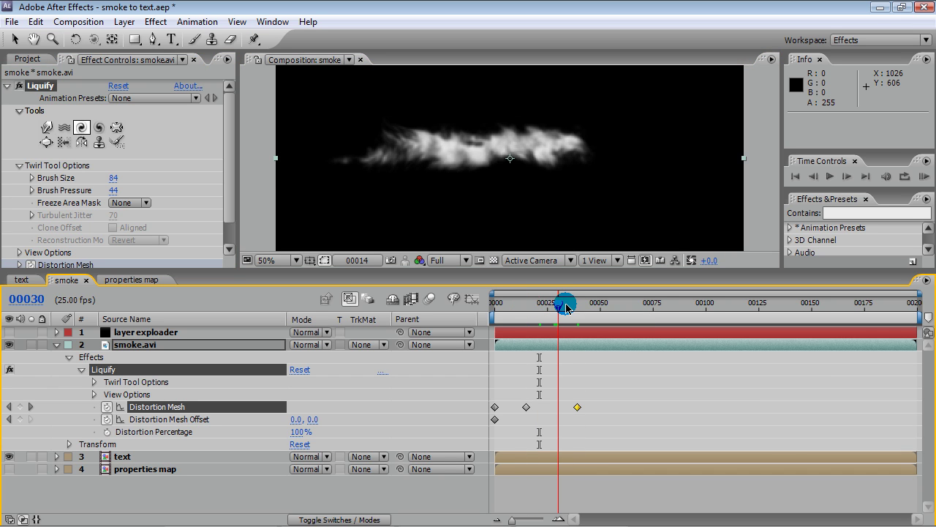
click(30, 406)
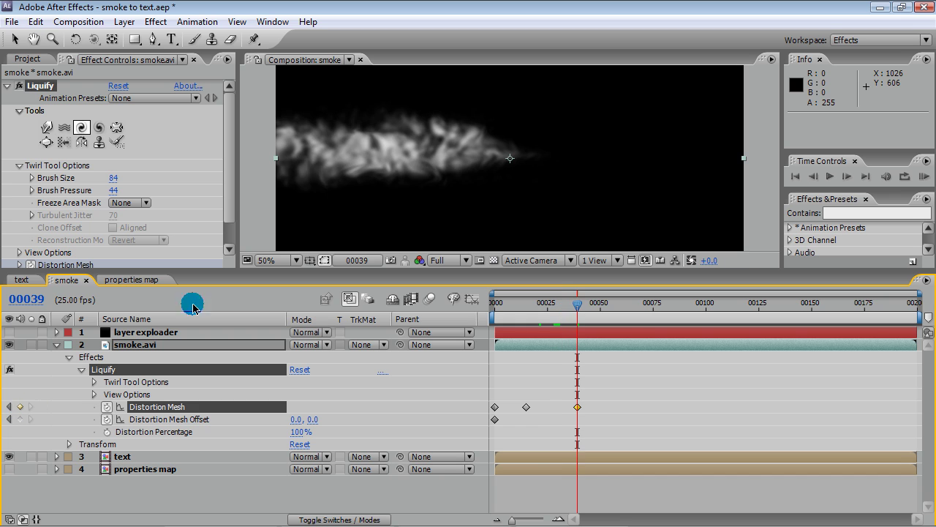
mouse_move(359, 128)
mouse_down()
mouse_move(315, 126)
mouse_move(268, 109)
mouse_up()
drag(417, 135, 413, 144)
Set the Reconstruction brush pressure to 10 and soften the distortion on the smoke's left part.
click(116, 139)
click(115, 189)
text(10)
mouse_move(351, 147)
mouse_down()
mouse_move(322, 161)
mouse_move(284, 141)
mouse_move(241, 191)
mouse_up()
Set the Turbulence brush pressure to 50 and roughen the middle of the smoke.
click(64, 127)
click(114, 190)
text(50)
key(Return)
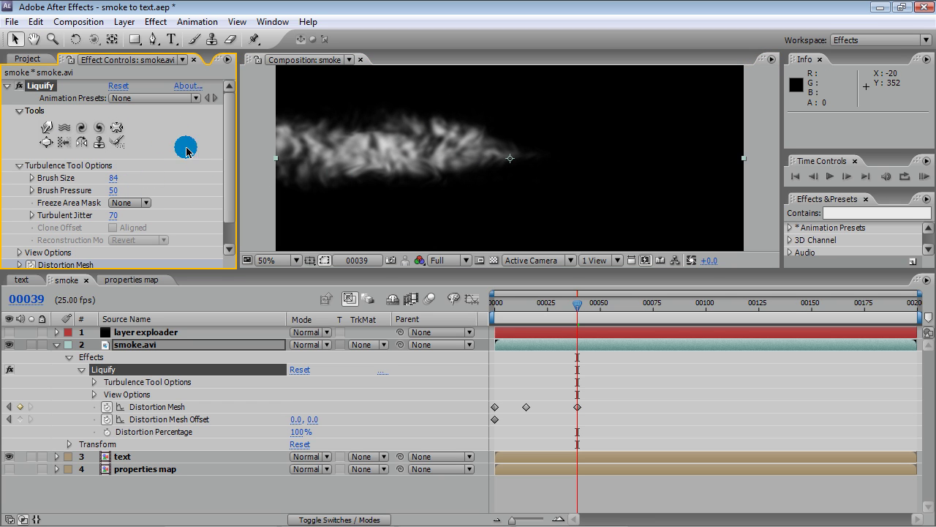
mouse_move(417, 146)
mouse_down()
mouse_move(497, 153)
mouse_move(407, 156)
mouse_up()
Raise the Turbulence brush pressure to 60 and roughen the smoke's lower left area.
click(114, 190)
text(60)
key(Return)
mouse_move(316, 174)
mouse_down()
mouse_move(296, 135)
mouse_move(361, 139)
mouse_move(439, 127)
mouse_move(413, 150)
mouse_move(325, 175)
mouse_move(348, 153)
mouse_move(378, 157)
mouse_up()
Move to frame 56 and revert the smoke's distortion with the Reconstruction tool at brush size 113.
drag(579, 303, 602, 292)
click(117, 141)
mouse_move(113, 177)
mouse_down()
mouse_move(135, 177)
mouse_move(133, 192)
mouse_up()
mouse_move(334, 168)
mouse_down()
mouse_move(275, 205)
mouse_move(292, 210)
mouse_move(352, 82)
mouse_up()
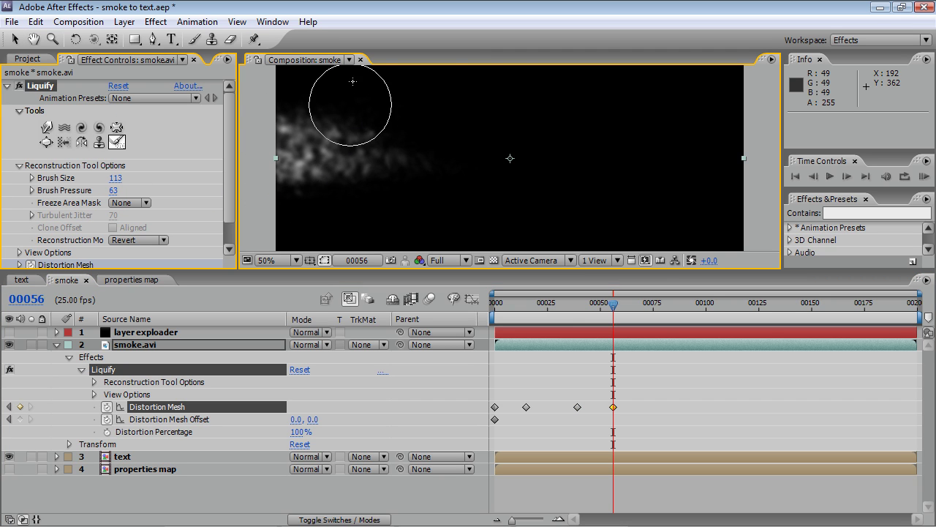
Bloat the middle of the smoke at frame 56 with brush size 84 and pressure 48.
click(79, 145)
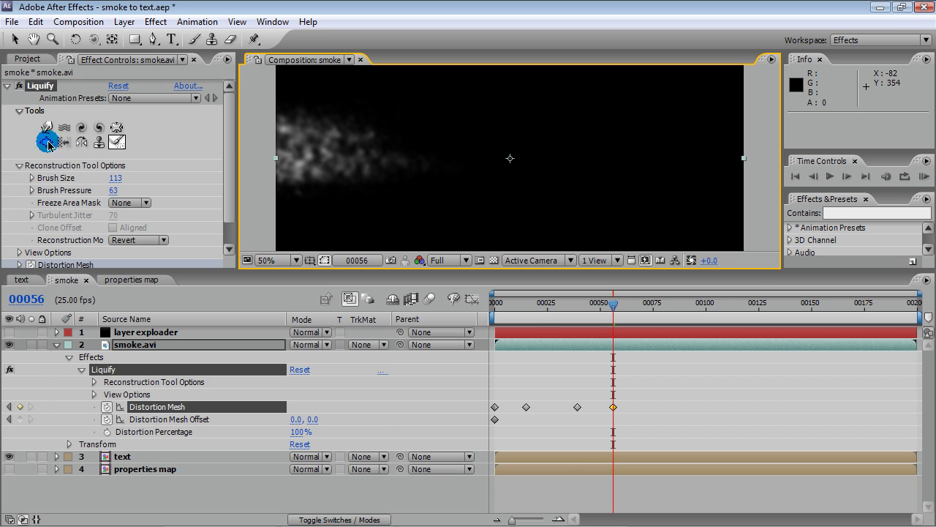
click(47, 142)
drag(114, 190, 98, 198)
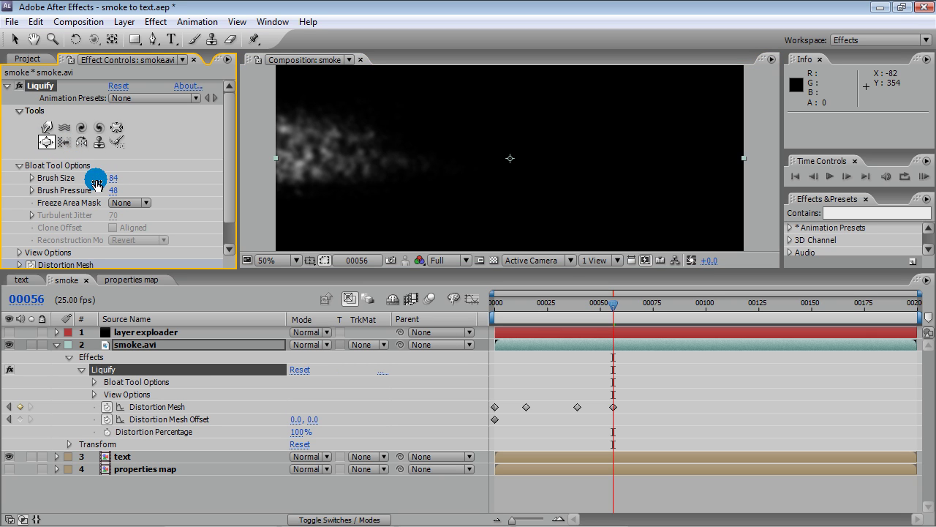
mouse_move(342, 150)
mouse_down()
mouse_move(307, 152)
mouse_move(359, 155)
mouse_up()
Set the twirl brush size to 67 and twirl the smoke's upper edge at frame 56.
click(117, 126)
click(81, 126)
click(122, 177)
click(293, 116)
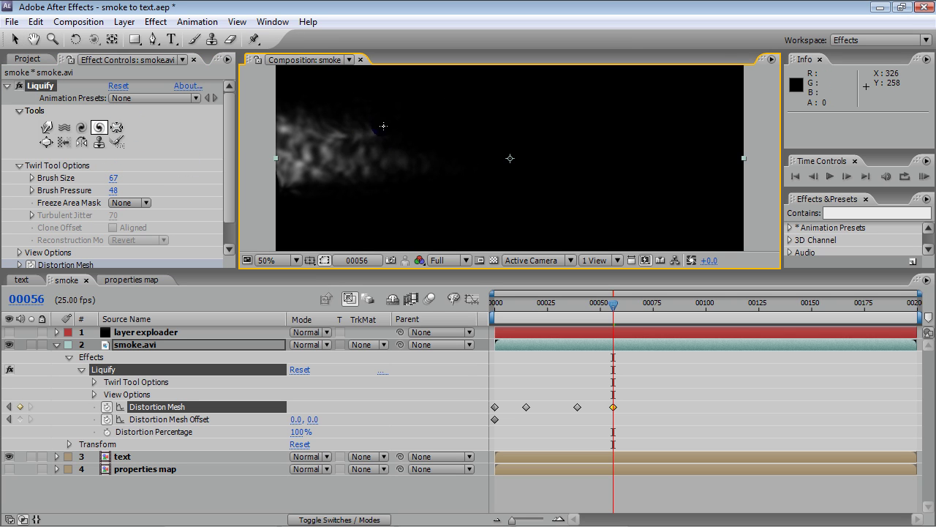
mouse_move(375, 139)
mouse_down()
mouse_move(344, 120)
mouse_move(323, 111)
mouse_up()
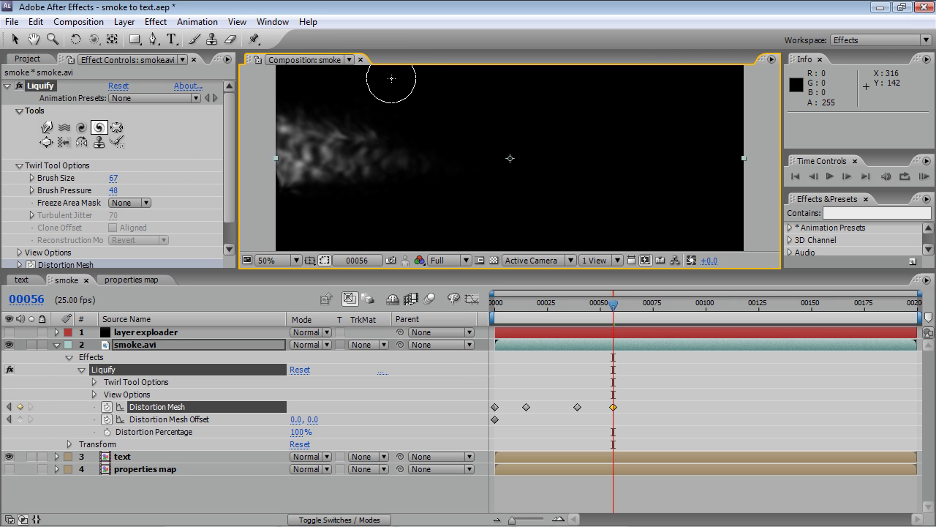
Distort the smoke from its left end to its right tip with the Bloat and Turbulence tools.
click(64, 127)
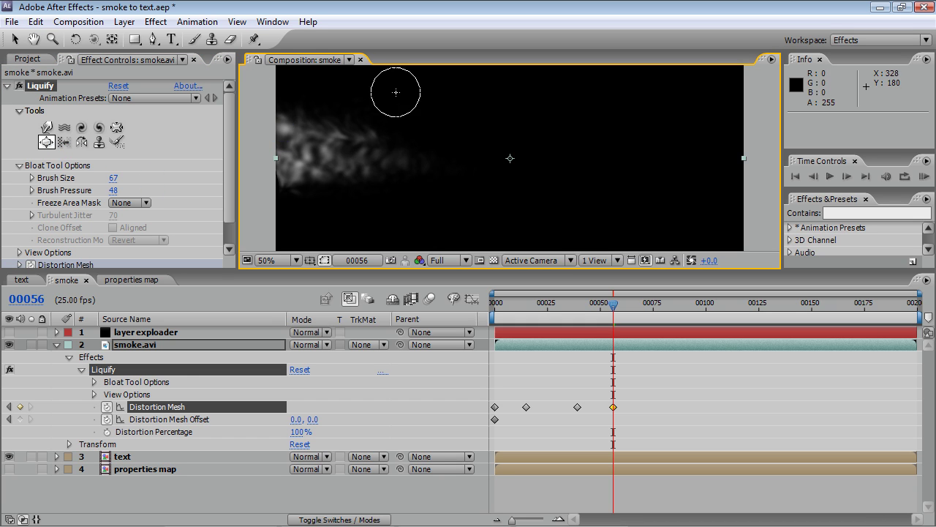
click(294, 146)
mouse_move(294, 147)
mouse_down()
mouse_move(324, 129)
mouse_move(315, 150)
mouse_move(260, 189)
mouse_move(422, 155)
mouse_move(352, 176)
mouse_move(292, 103)
mouse_move(452, 131)
mouse_up()
Keyframe a negative horizontal Distortion Mesh Offset at frame 61 and scrub back through the animation.
click(564, 306)
click(630, 307)
mouse_move(631, 308)
mouse_down()
mouse_move(607, 308)
mouse_move(622, 307)
mouse_up()
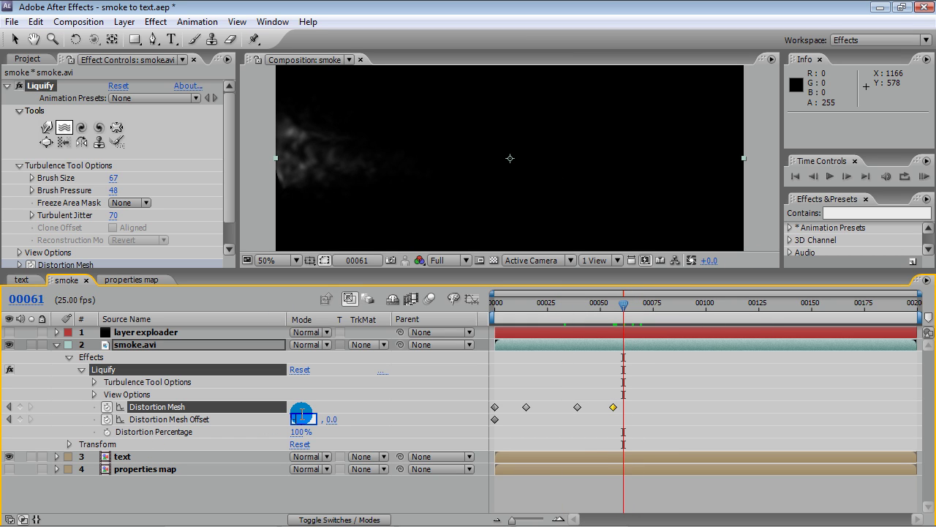
click(302, 414)
click(595, 300)
click(558, 303)
click(532, 306)
click(510, 305)
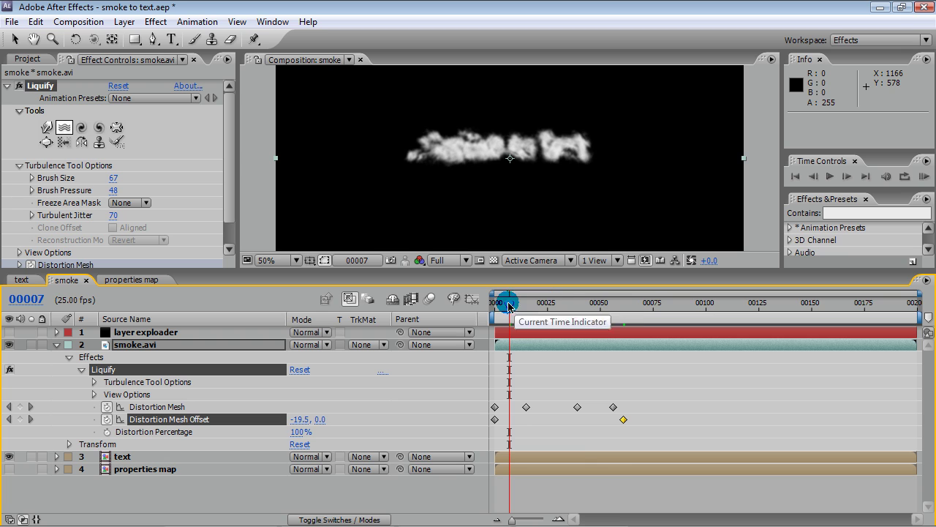
Add the smoke composition to the render queue with result.avi in the tmp folder as its output file.
click(82, 22)
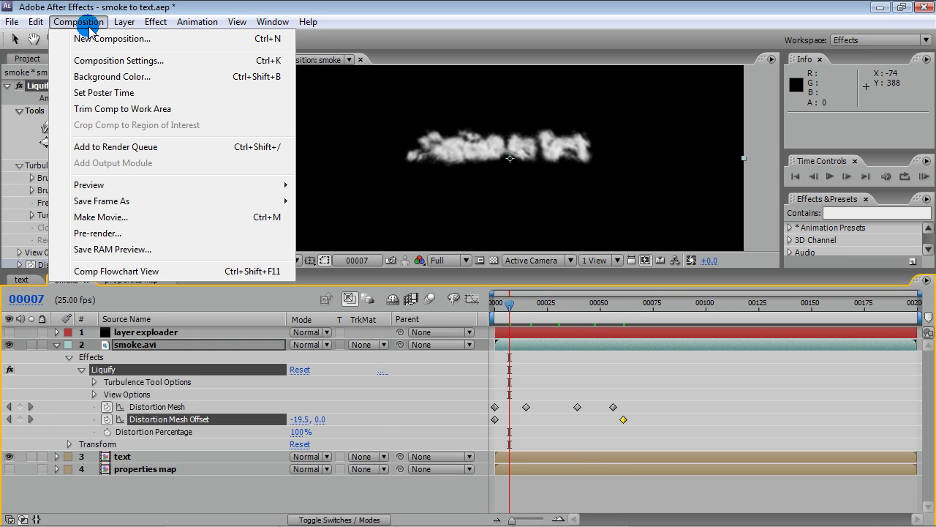
click(130, 146)
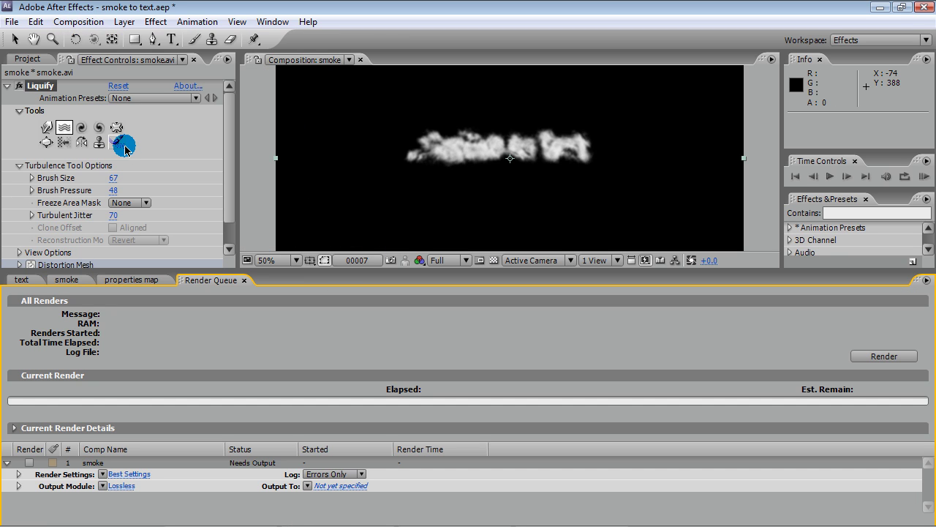
click(345, 488)
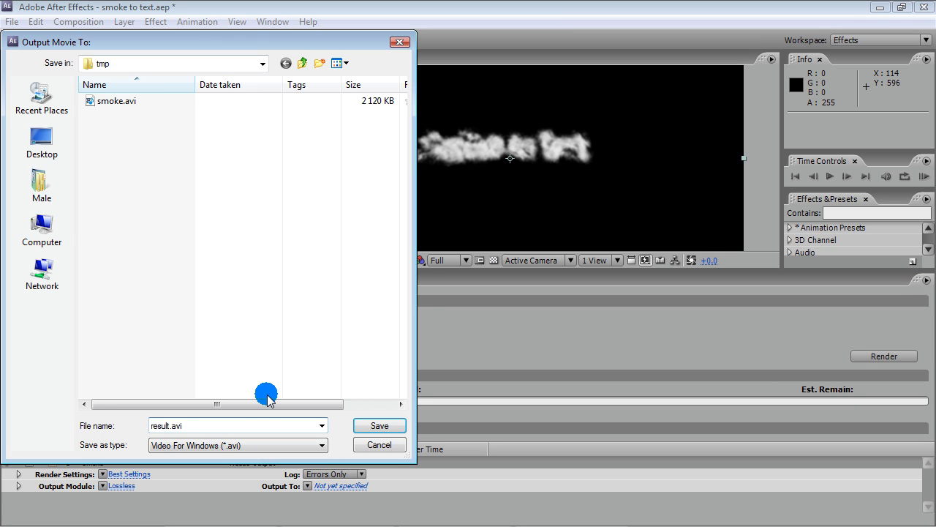
click(365, 423)
Set the output module's video compressor to Lagarith lossless codec and start the render.
click(121, 486)
click(556, 157)
click(417, 64)
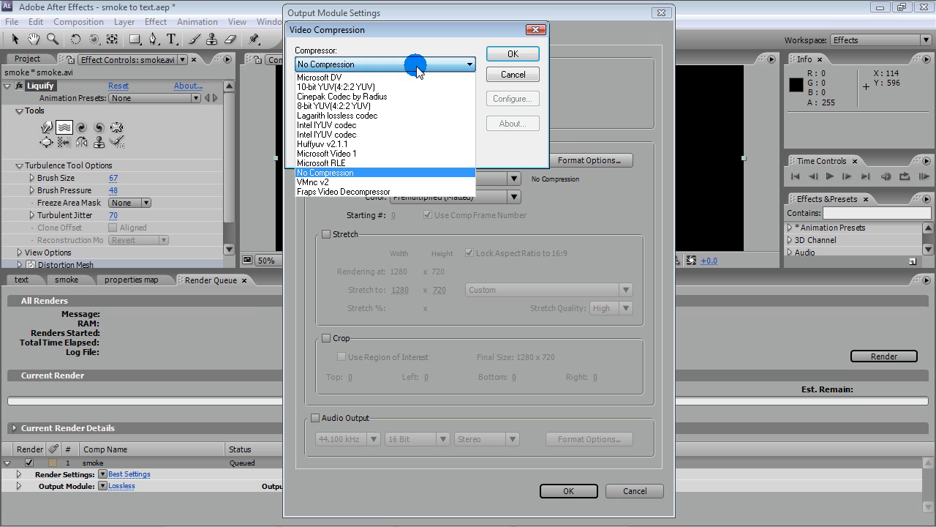
click(366, 115)
click(512, 98)
key(Return)
click(504, 59)
click(569, 490)
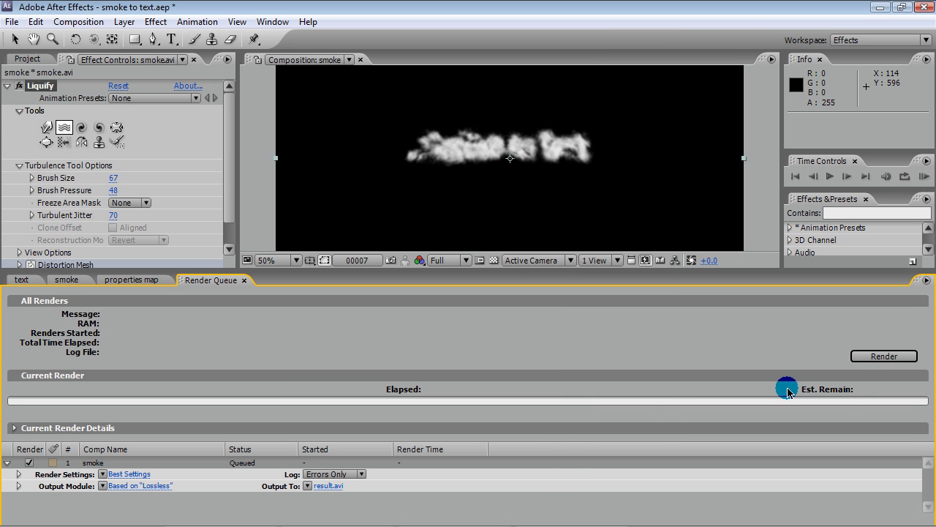
click(874, 360)
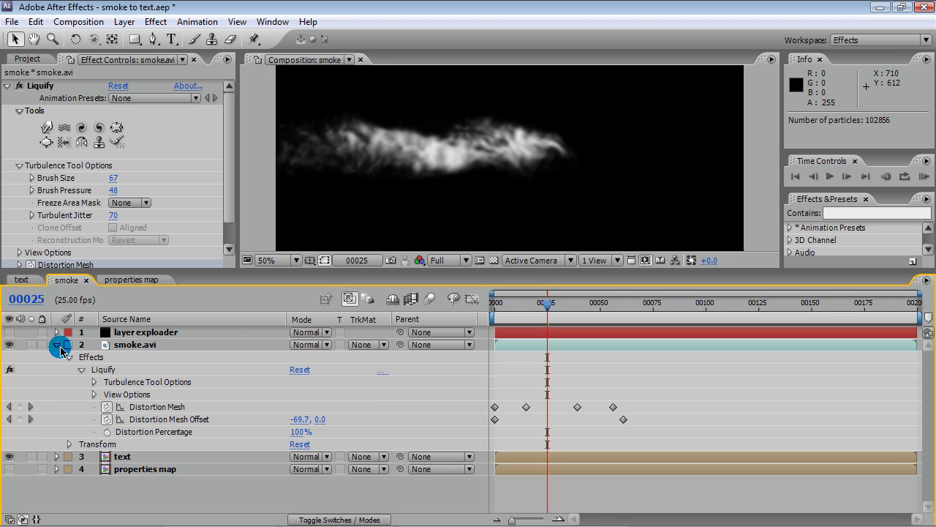
Collapse and hide the smoke.avi layer, then show the layer exploader layer and expand its properties.
click(58, 344)
click(8, 345)
click(9, 332)
click(57, 332)
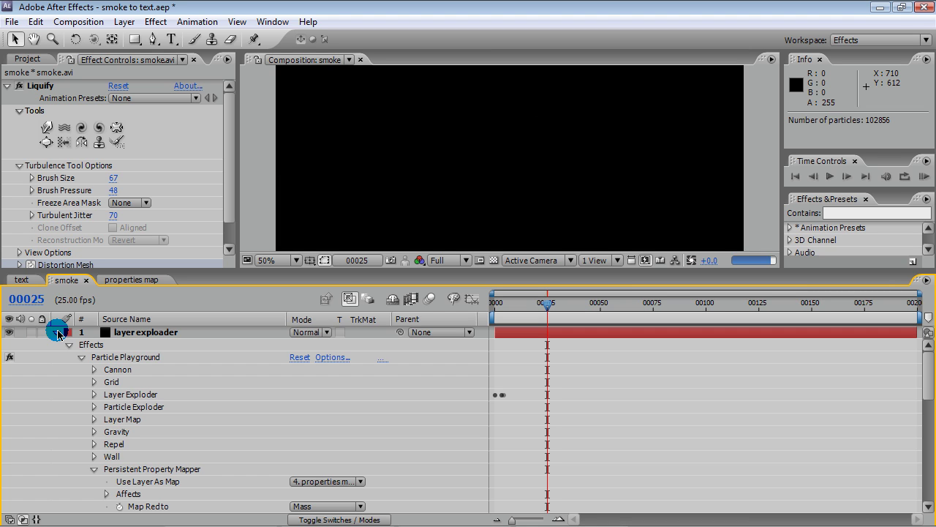
At the frame 3 keyframes of the Persistent Property Mapper, set the X Force Min to 50 and Max to 200.
drag(929, 392, 923, 424)
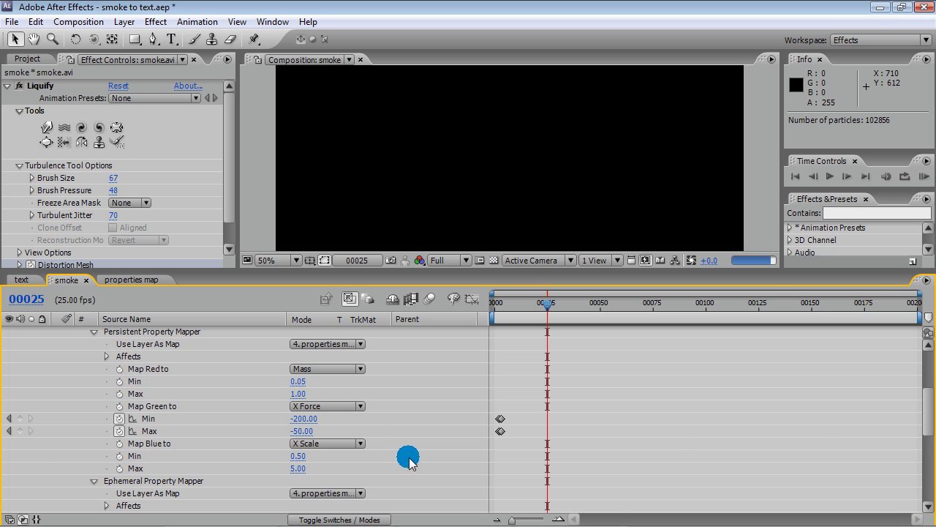
click(9, 418)
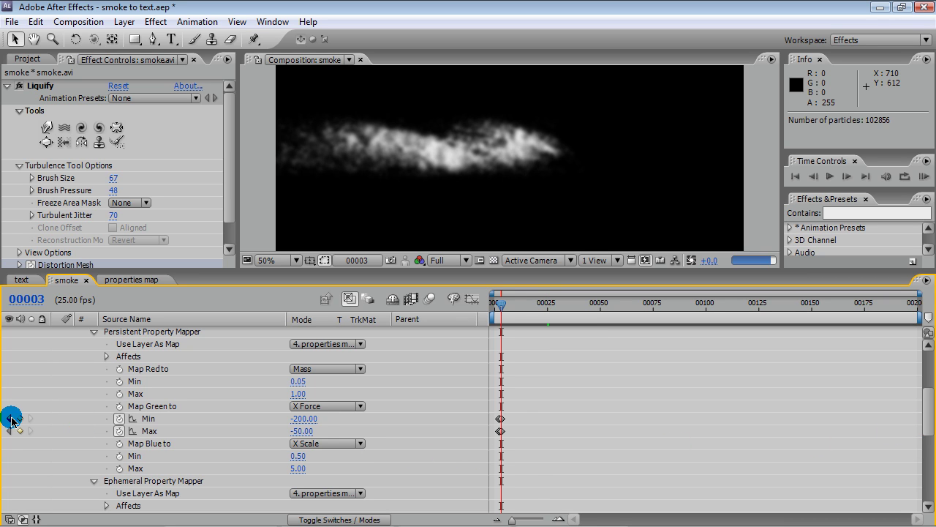
click(30, 419)
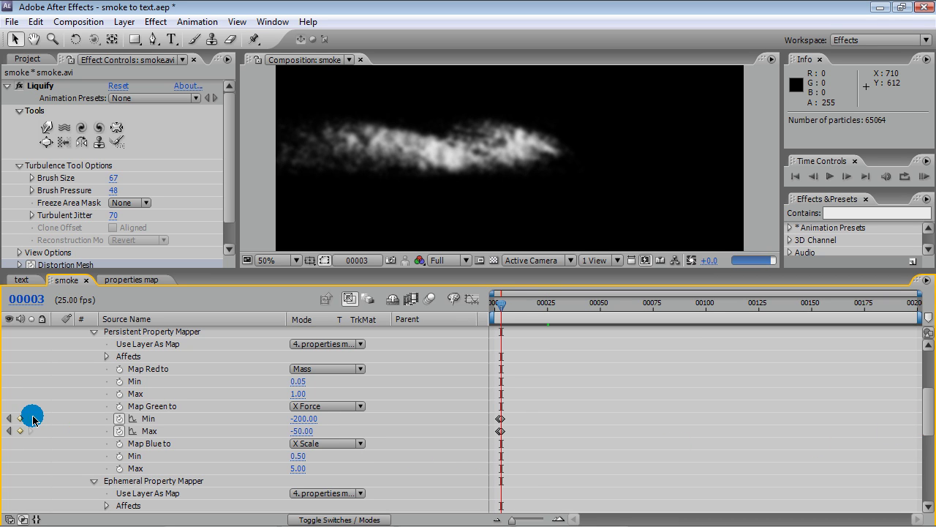
click(307, 433)
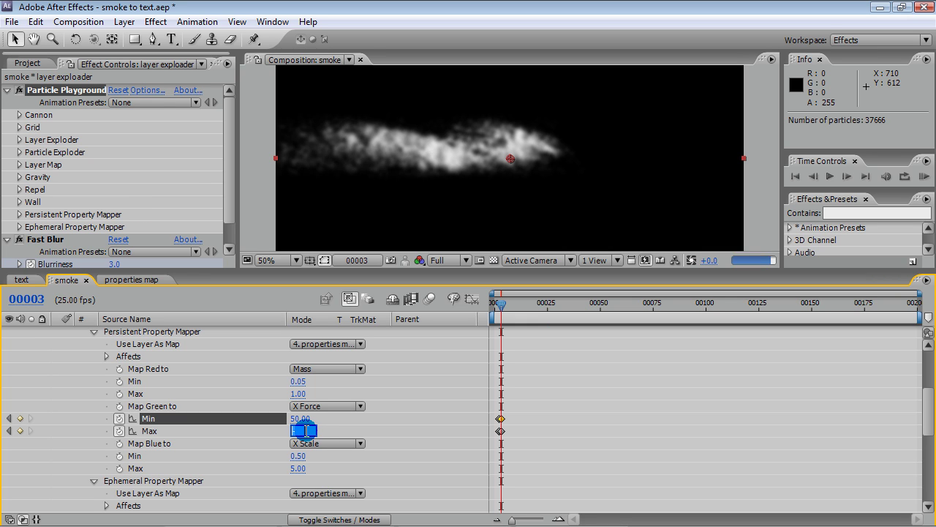
Keyframe the X Force Min at 200 and Max at 50 at frame 25.
click(547, 308)
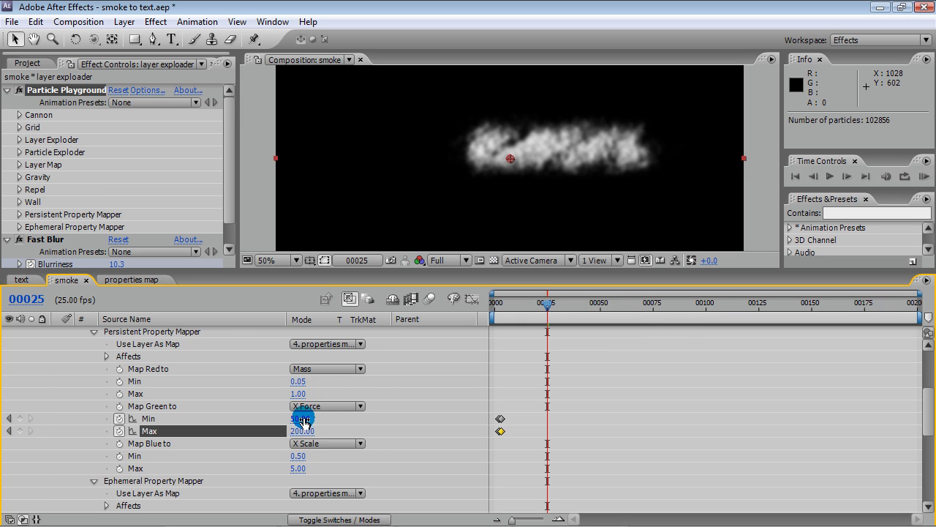
click(303, 430)
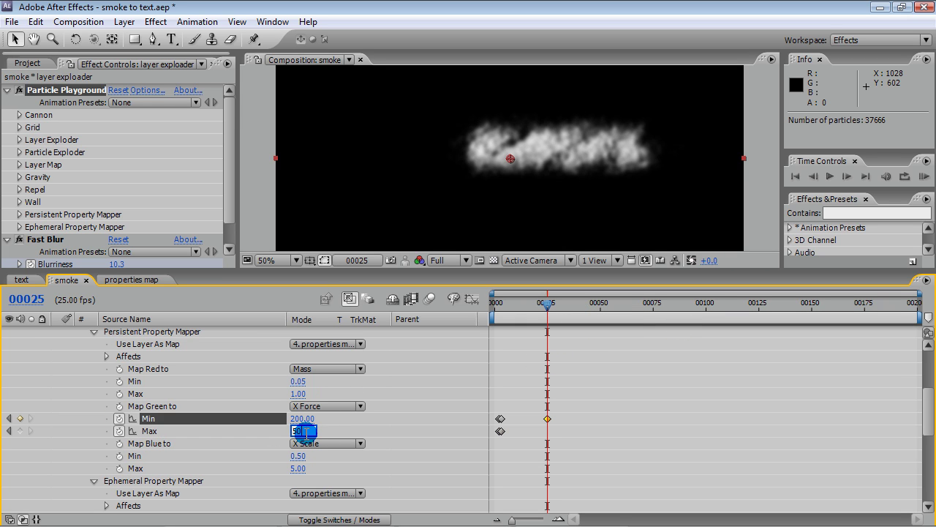
text(50)
key(Return)
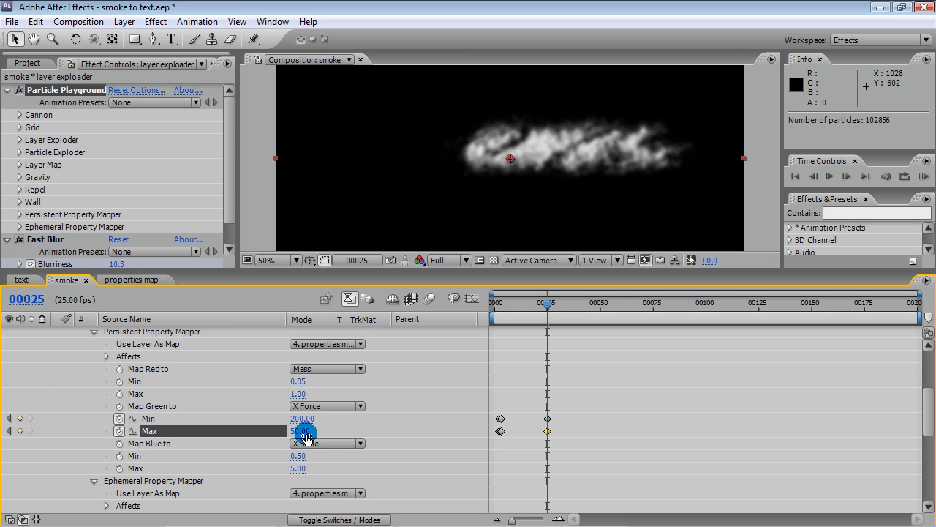
Import background.jpg into the project.
click(33, 63)
right_click(17, 208)
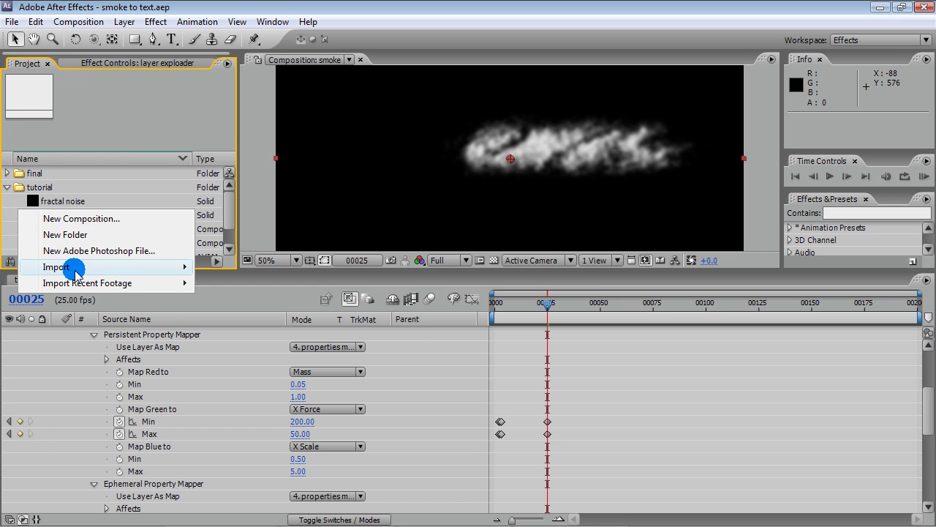
mouse_move(76, 271)
click(234, 258)
click(292, 165)
click(504, 299)
Move background.jpg into the tutorial folder, add it as the smoke composition's lowest layer and scrub to frame 40.
drag(48, 173, 40, 205)
drag(925, 409, 928, 489)
drag(94, 199, 154, 512)
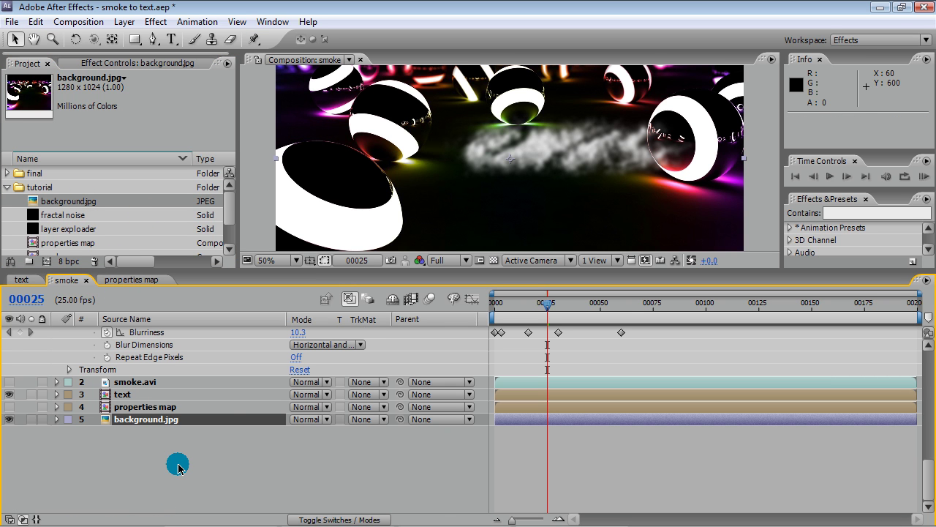
click(573, 334)
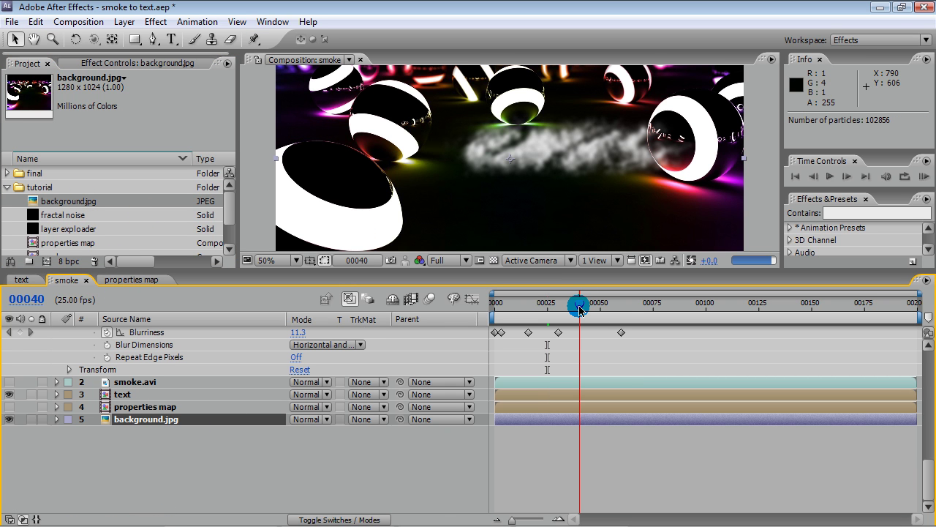